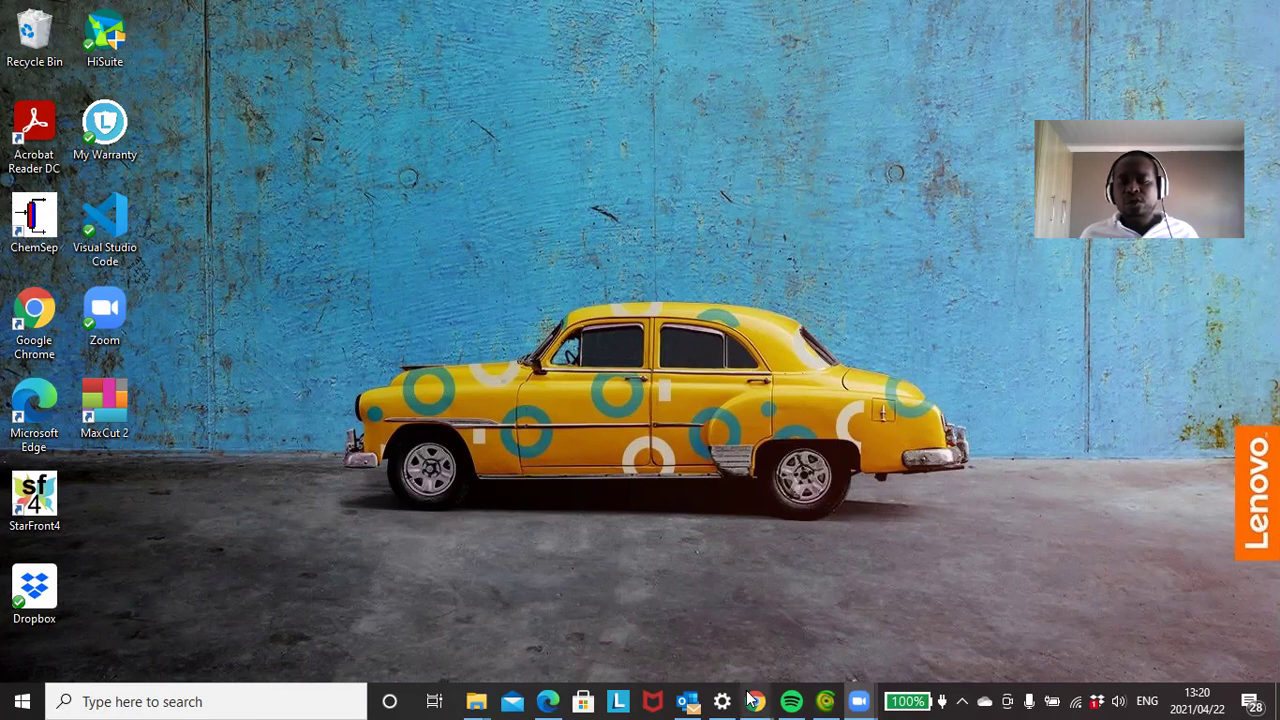
Step: In Chrome, open cocosimulator.org's Sample Flowsheets page and scroll down to examples like HDA.fsd and Cavett.fsd
{"action": "mouse_move", "coordinate": [752, 700]}
{"action": "left_click", "coordinate": [821, 634]}
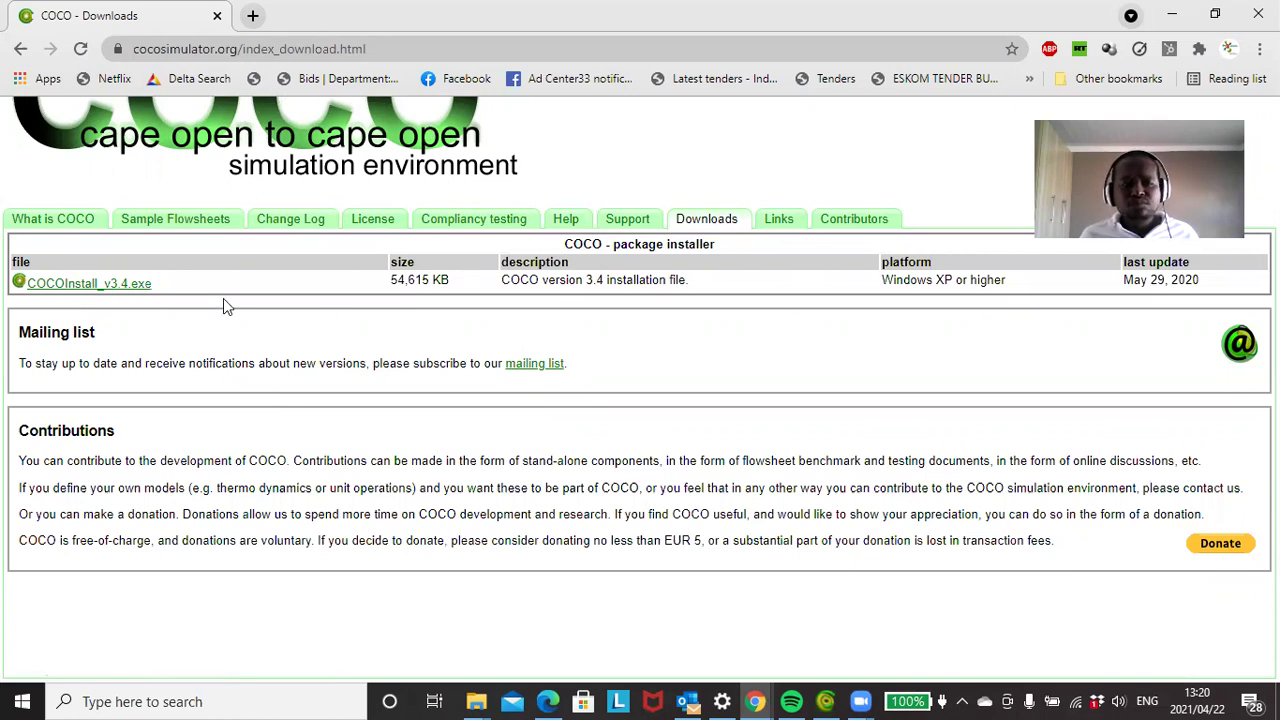
{"action": "left_click", "coordinate": [155, 228]}
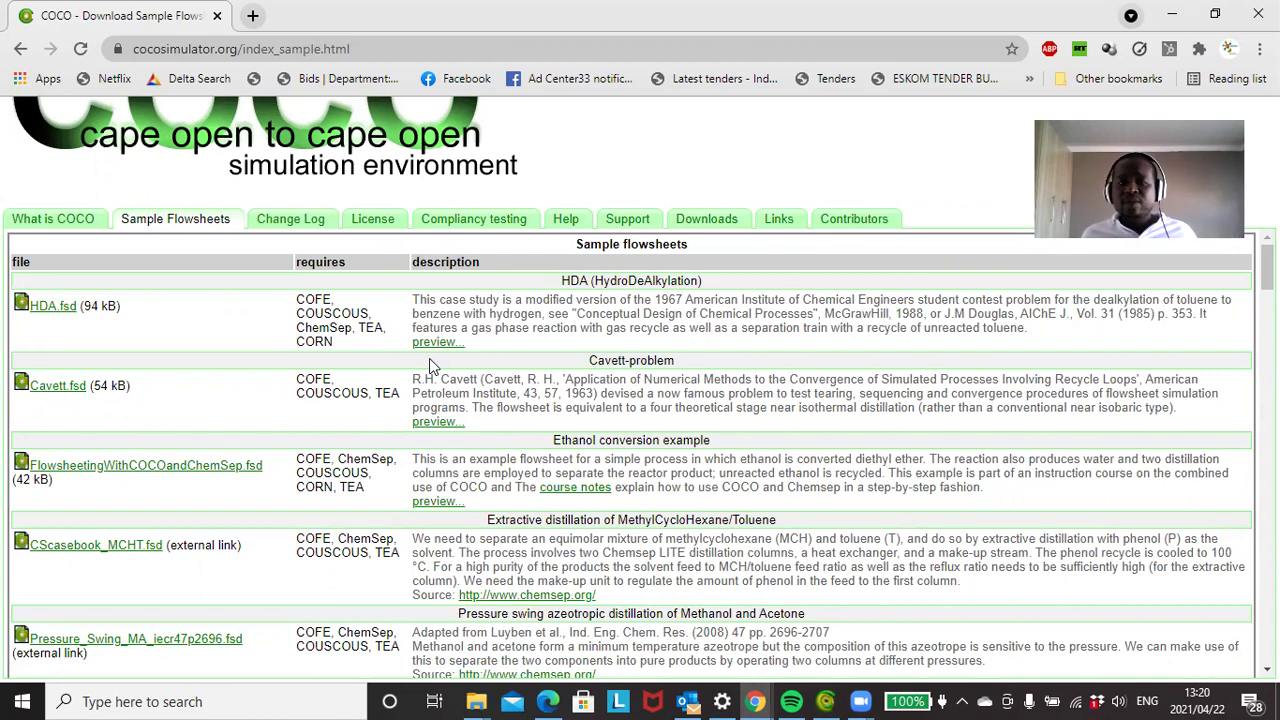
{"action": "scroll", "coordinate": [432, 366], "scroll_direction": "down", "scroll_amount": 4}
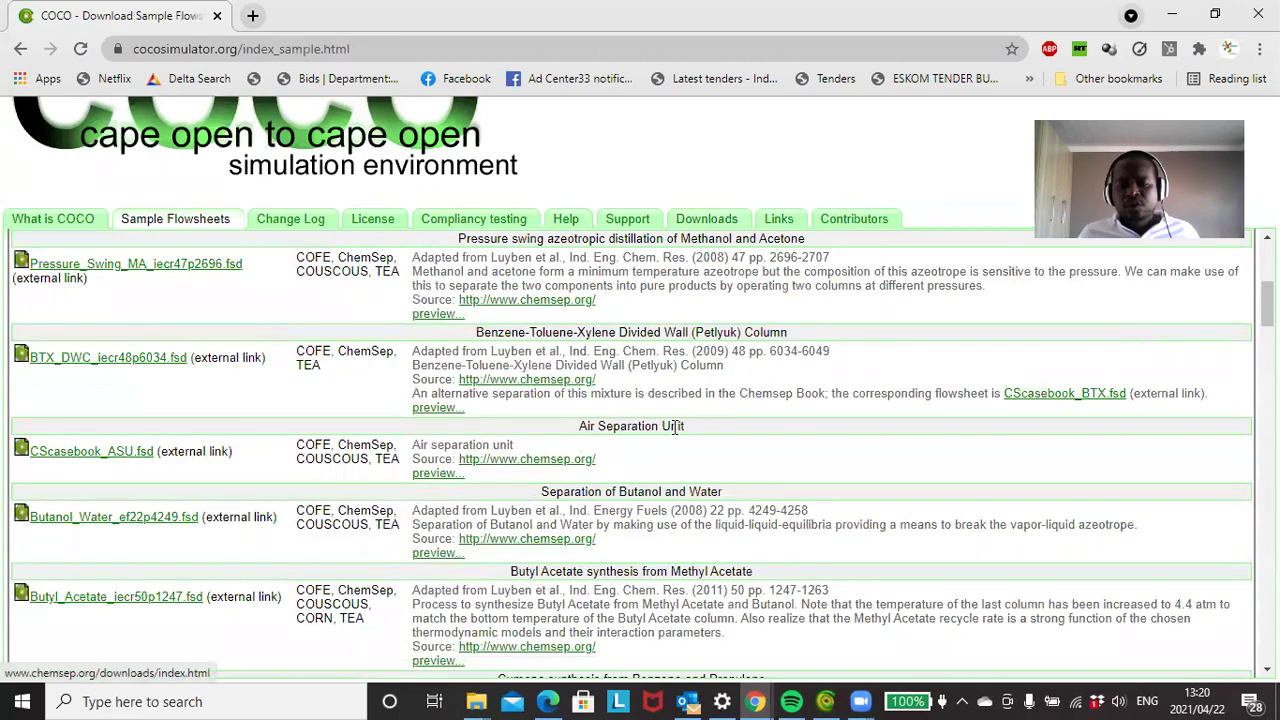
Step: Launch COFE from the COCO folder in the Start menu to get a blank Flowsheet1
{"action": "left_click", "coordinate": [832, 701]}
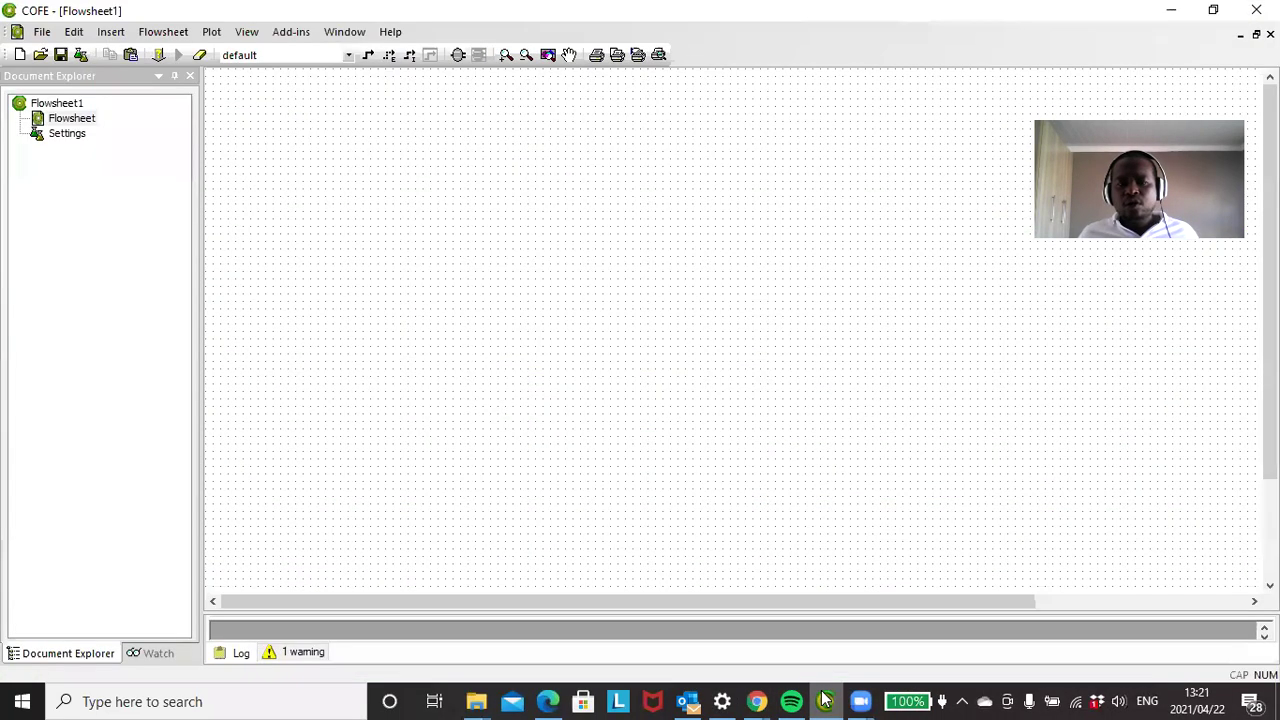
{"action": "left_click", "coordinate": [14, 701]}
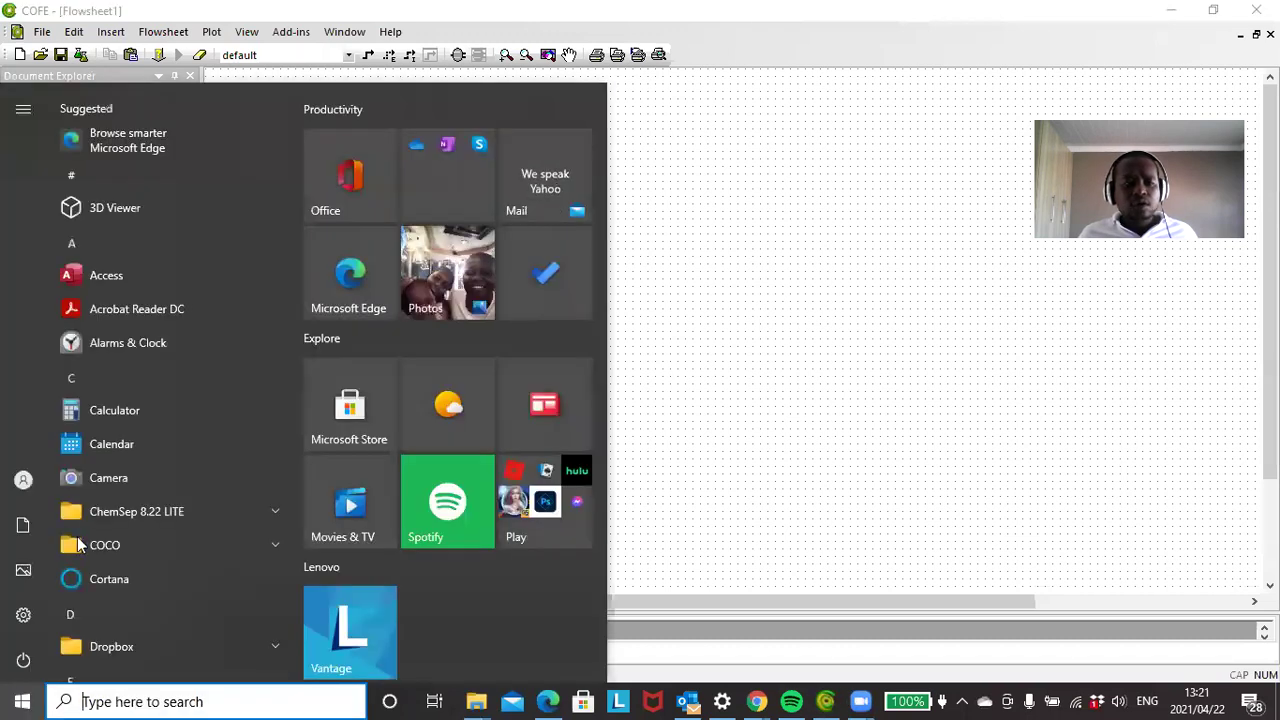
{"action": "scroll", "coordinate": [97, 548], "scroll_direction": "down", "scroll_amount": 3}
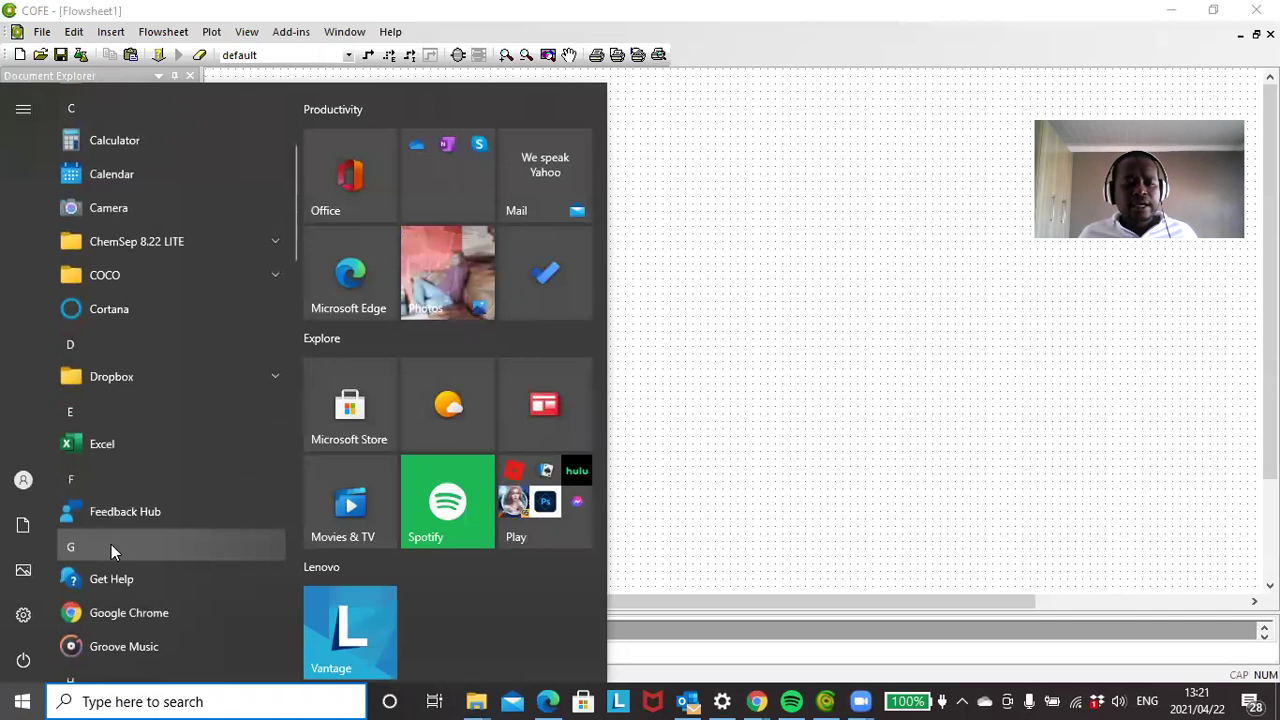
{"action": "left_click", "coordinate": [96, 285]}
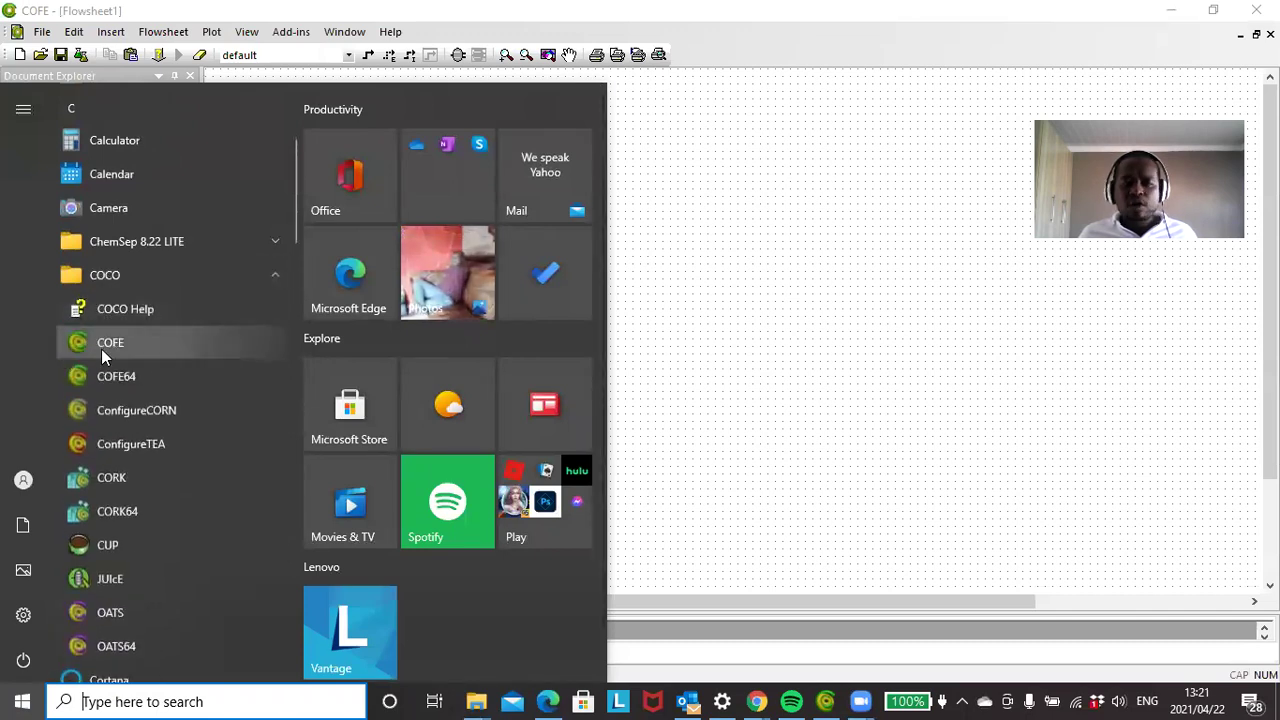
{"action": "left_click", "coordinate": [817, 283]}
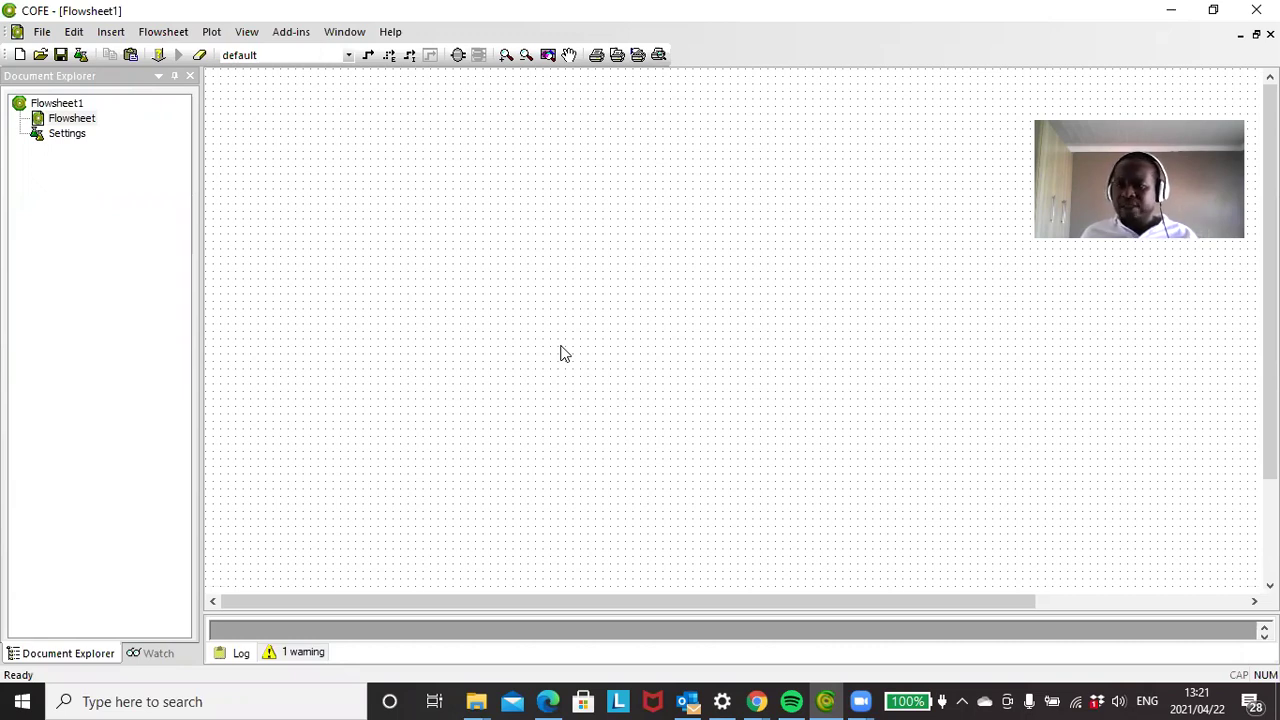
Step: In the flowsheet configuration, add a property package through the TEA (CAPE-OPEN 1.1) manager
{"action": "left_click", "coordinate": [81, 57]}
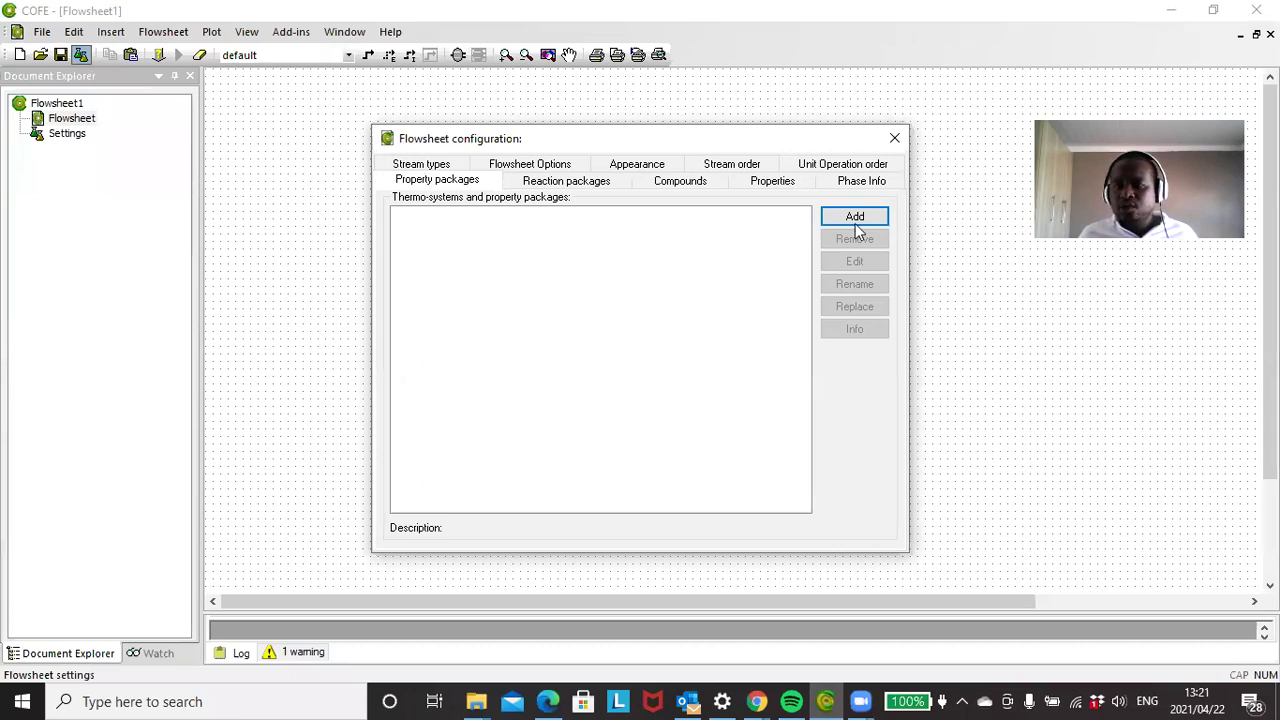
{"action": "left_click", "coordinate": [855, 217]}
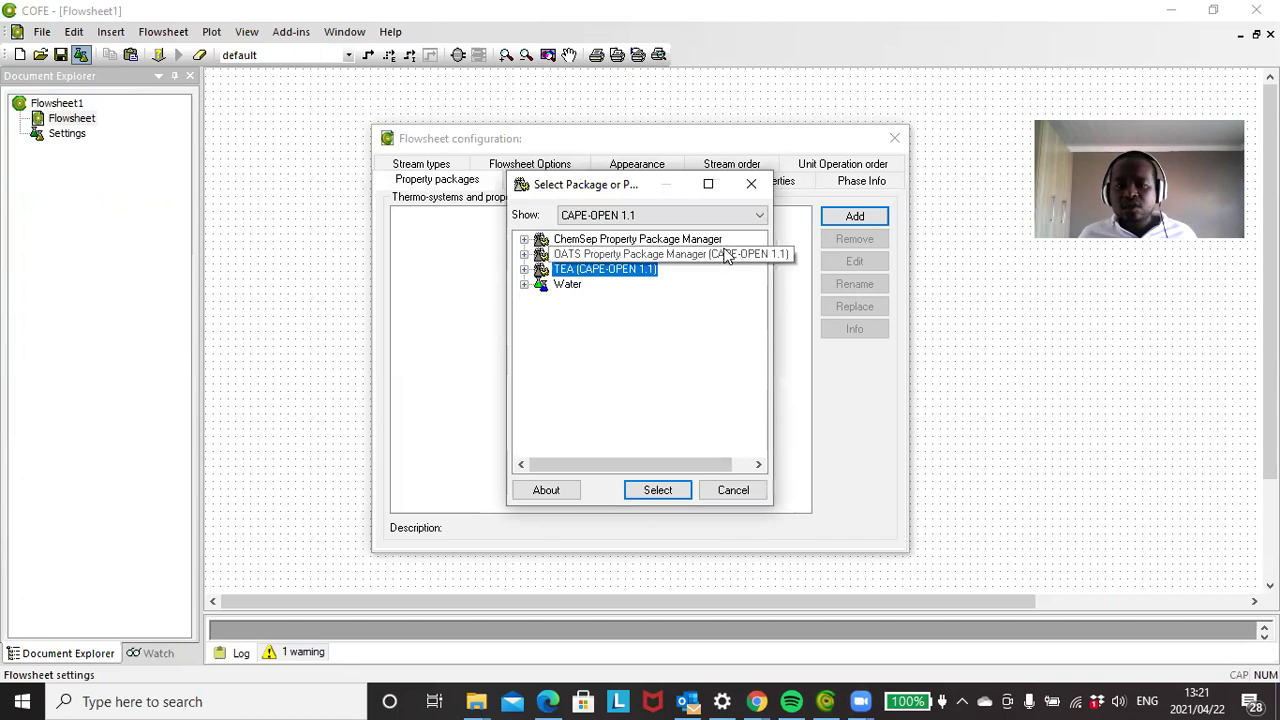
{"action": "left_click", "coordinate": [656, 492]}
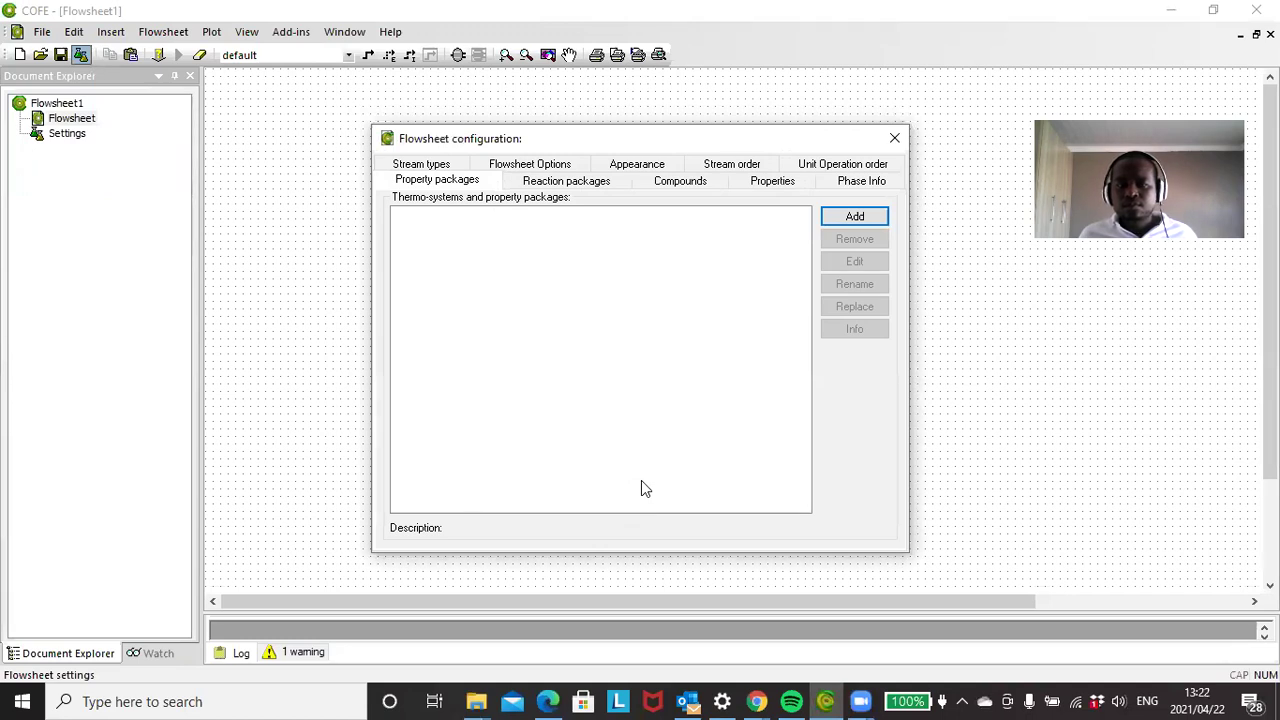
{"action": "left_click", "coordinate": [834, 214]}
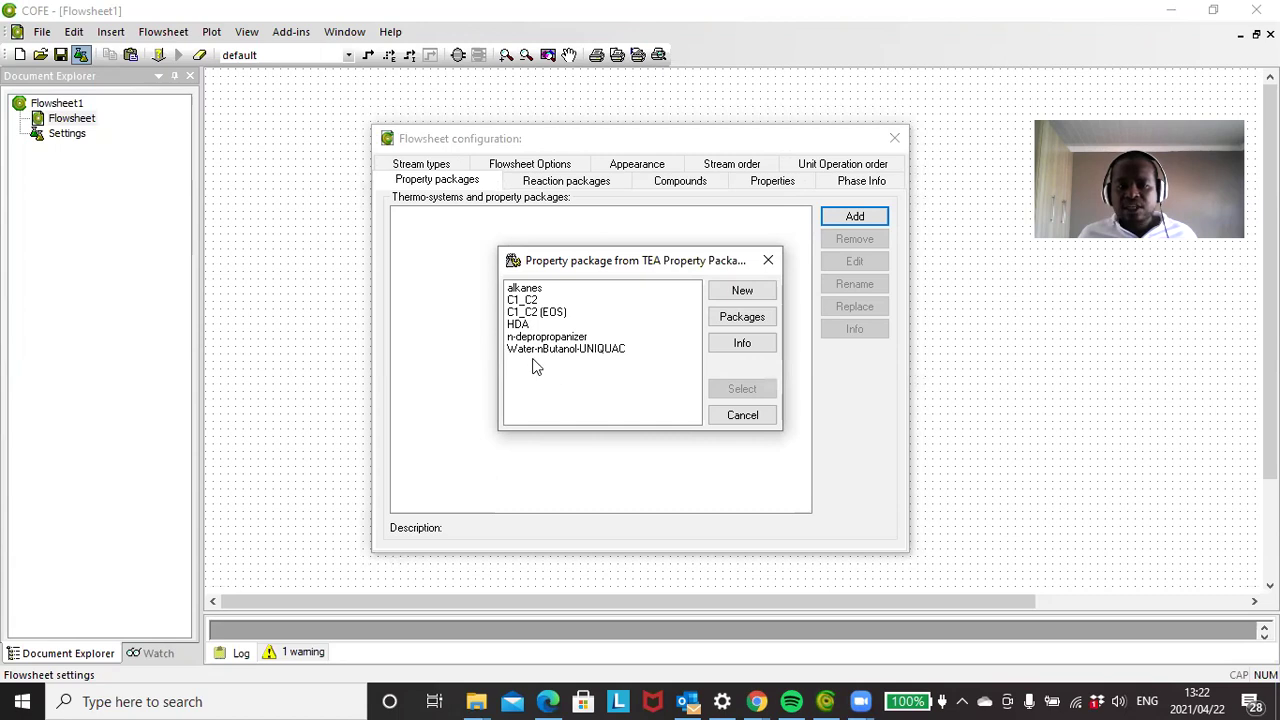
Step: Add the alkanes package, assign it to the default stream type, and view its compounds without changes
{"action": "left_click", "coordinate": [524, 290]}
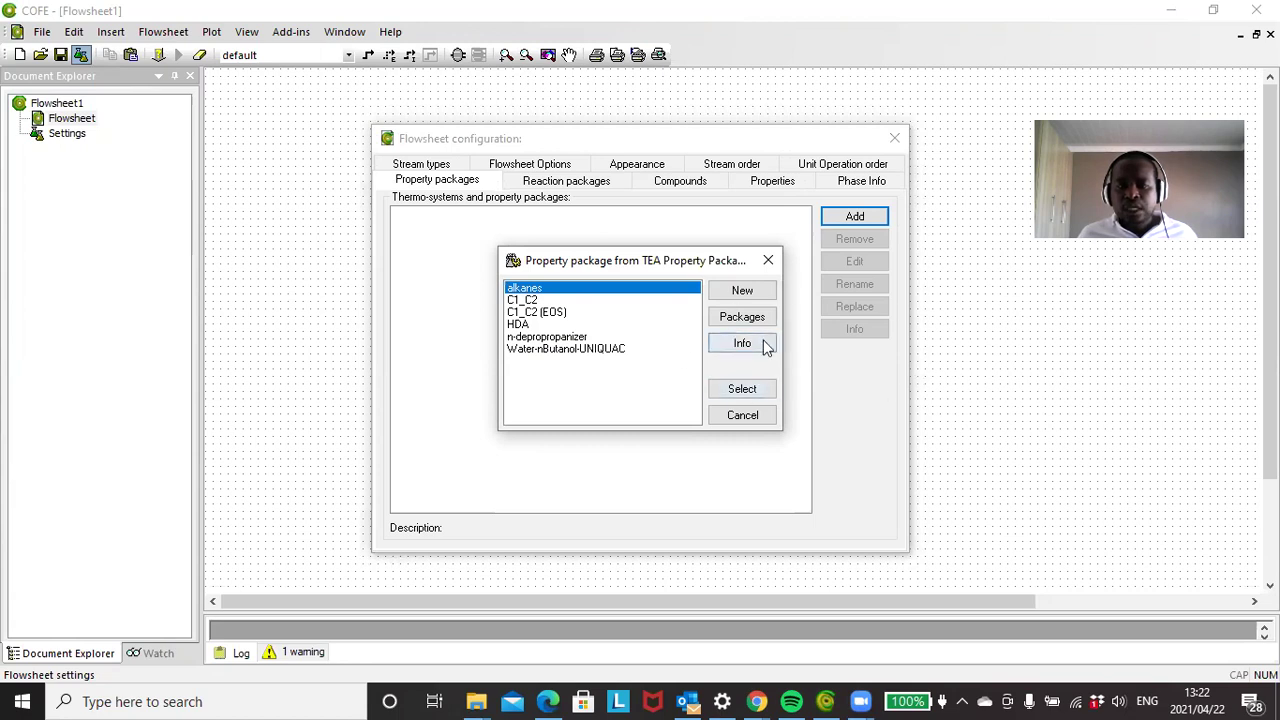
{"action": "left_click", "coordinate": [742, 392]}
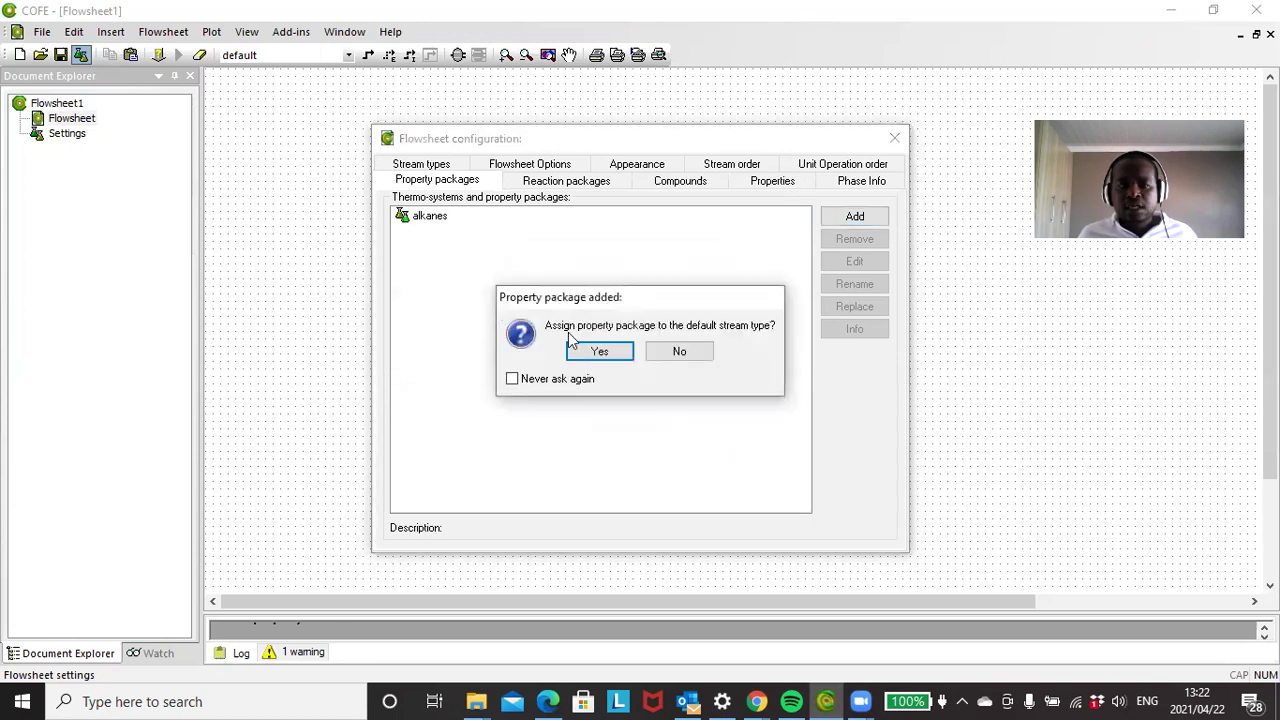
{"action": "left_click", "coordinate": [598, 351]}
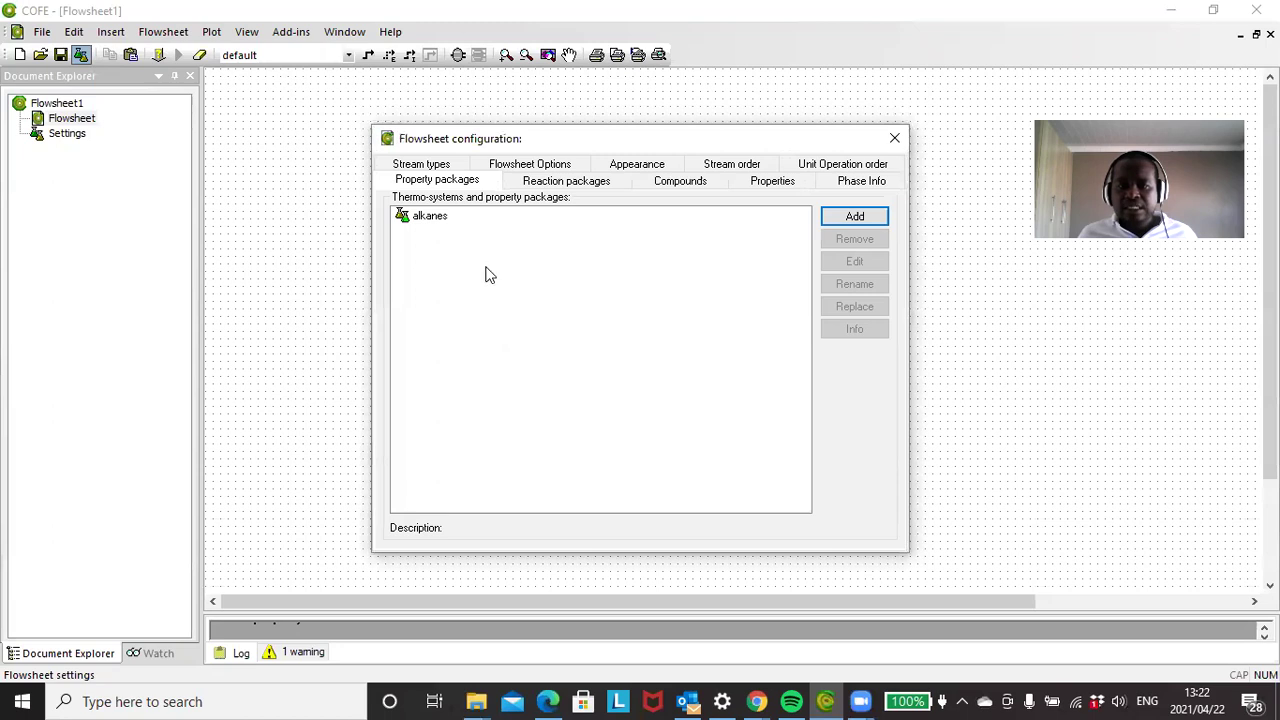
{"action": "left_click", "coordinate": [419, 224]}
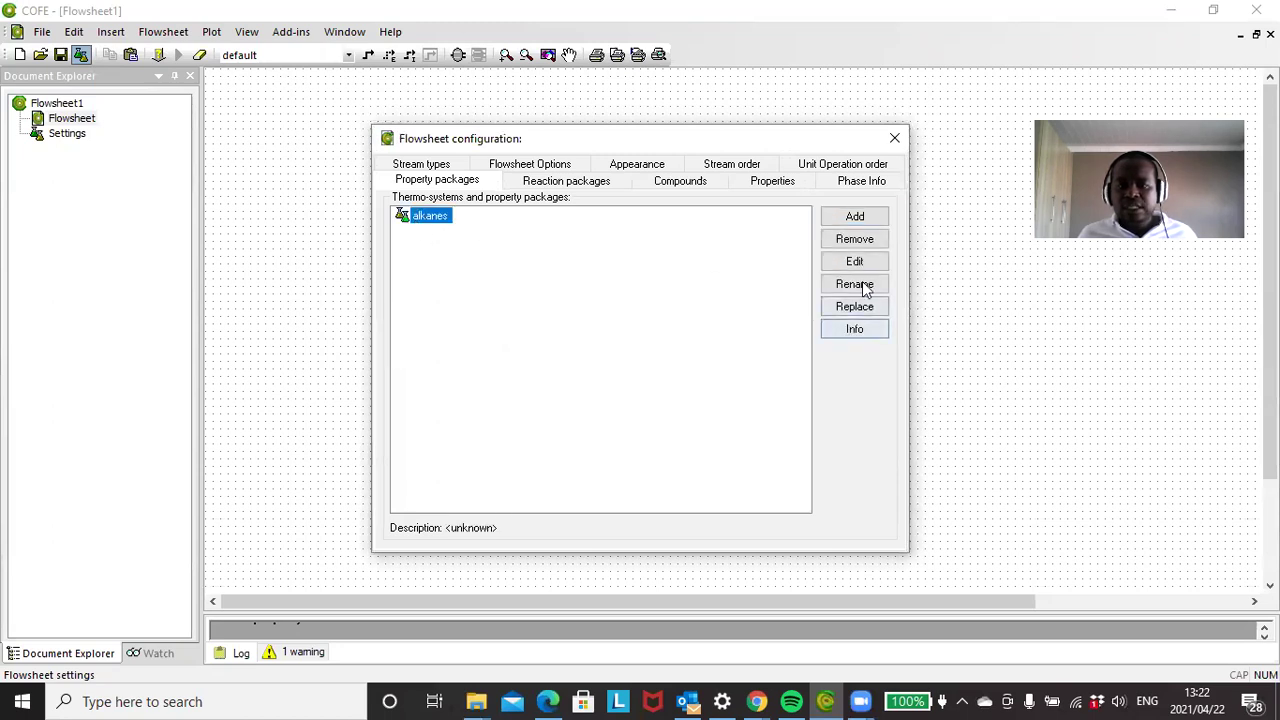
{"action": "left_click", "coordinate": [850, 264]}
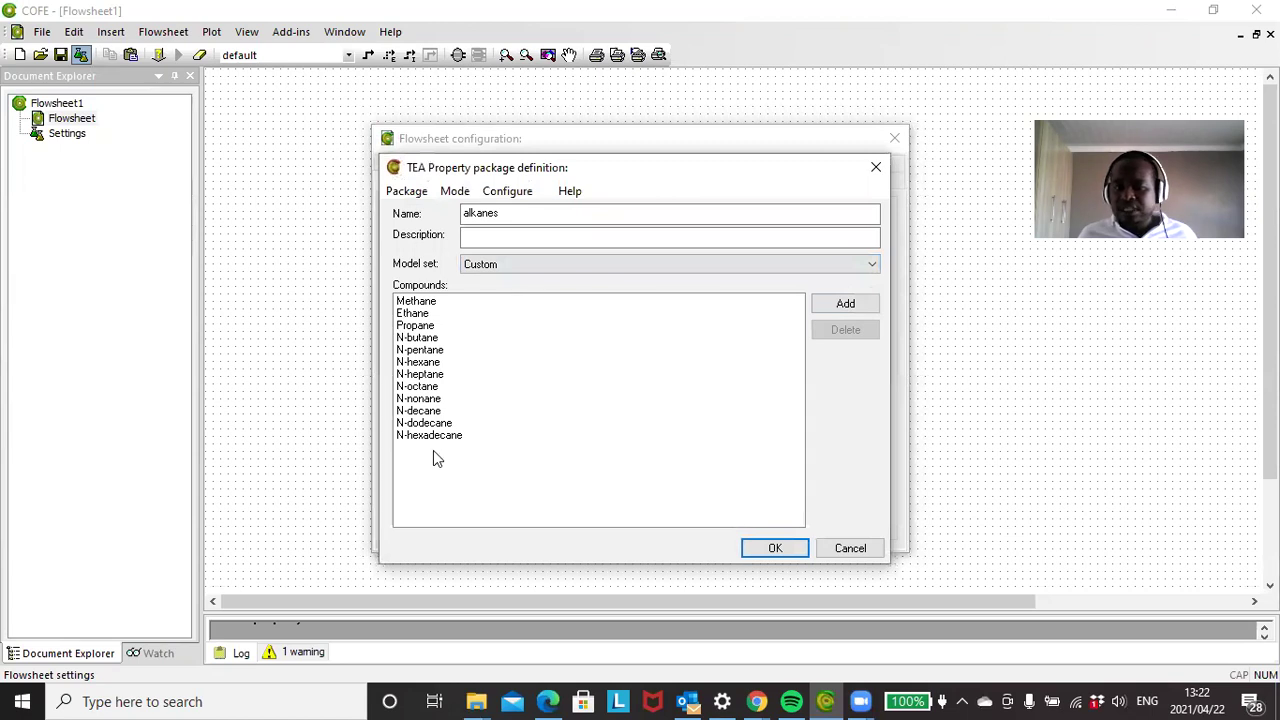
{"action": "left_click", "coordinate": [850, 548]}
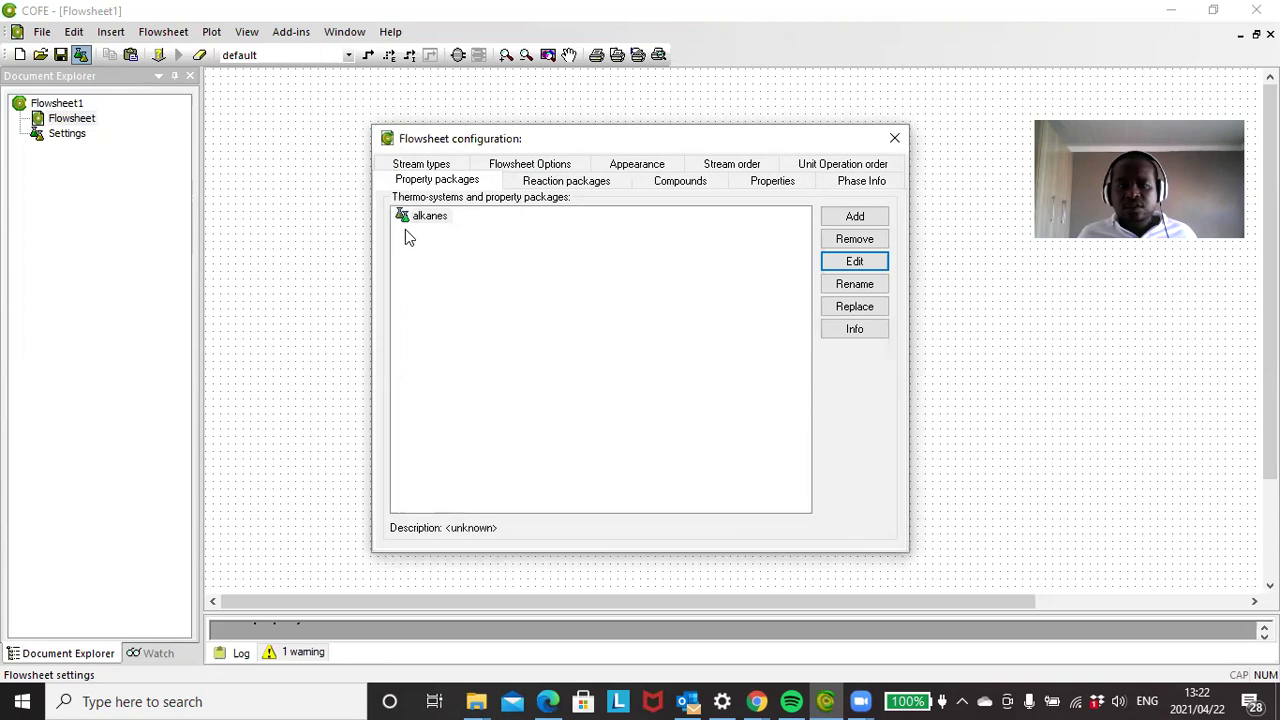
Step: Remove the alkanes package, confirming both warnings, and bring the TEA package list back
{"action": "left_click", "coordinate": [423, 218]}
{"action": "left_click", "coordinate": [843, 245]}
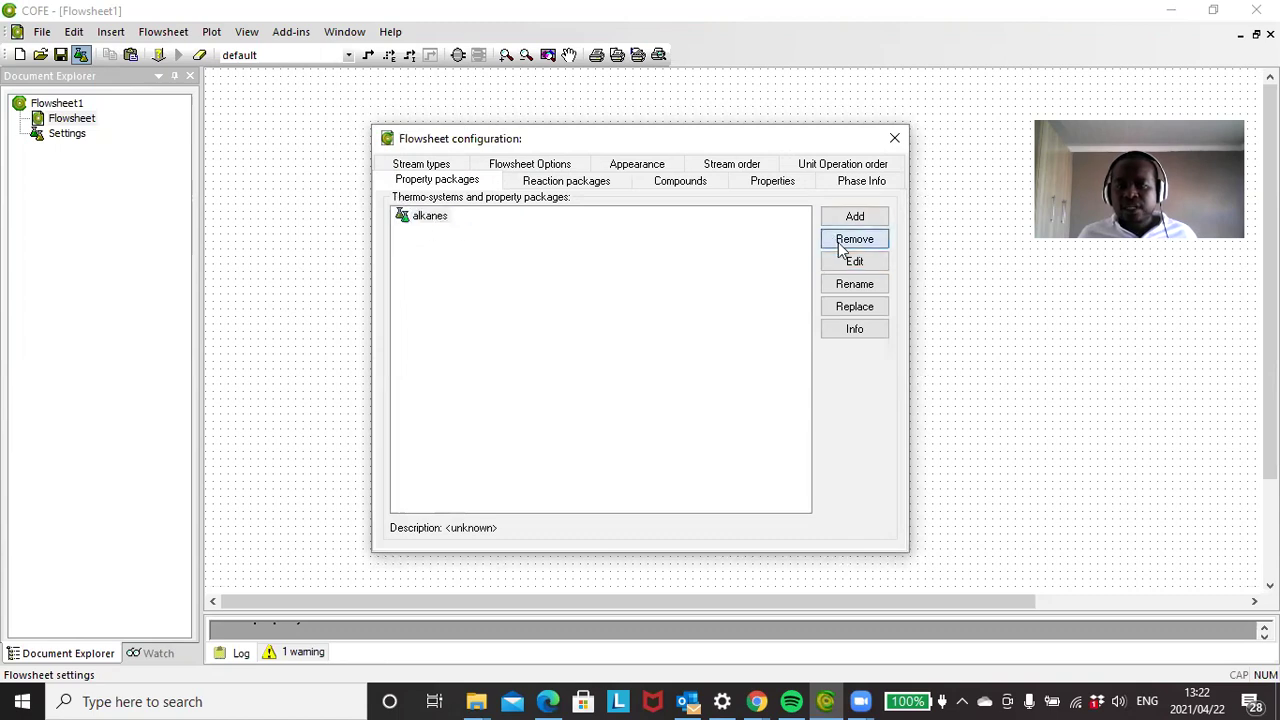
{"action": "left_click", "coordinate": [692, 396]}
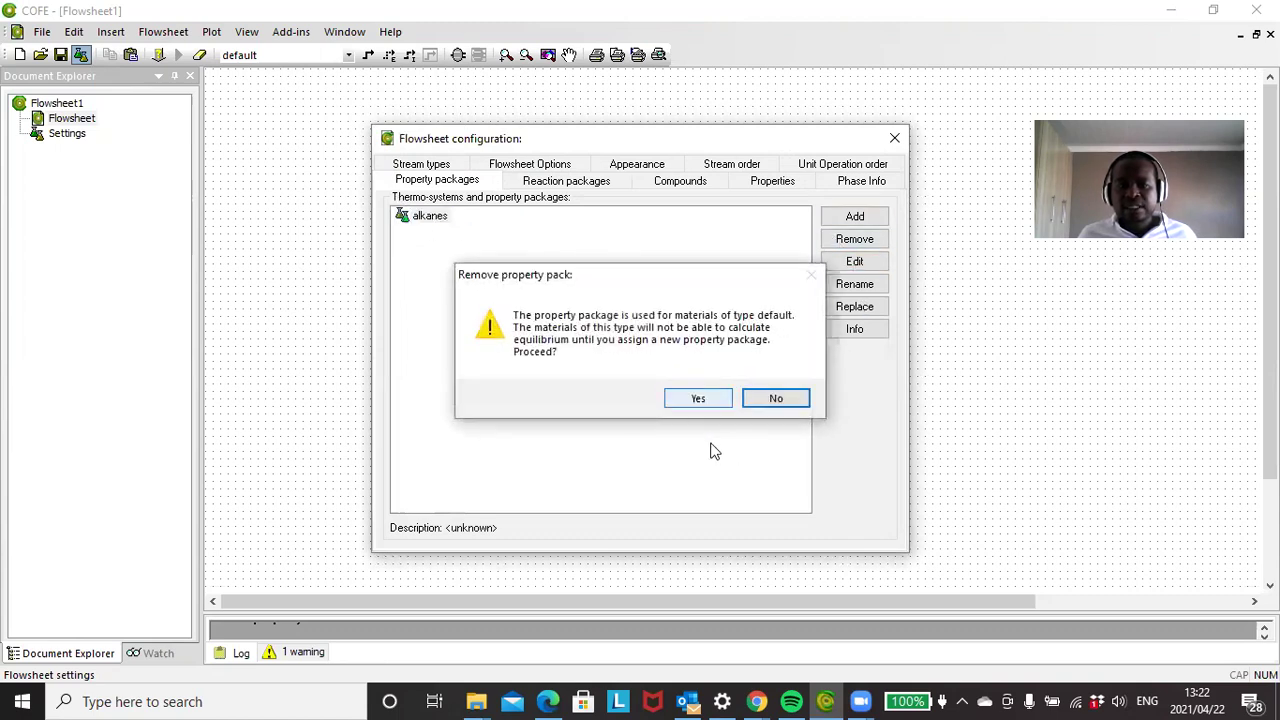
{"action": "left_click", "coordinate": [685, 400]}
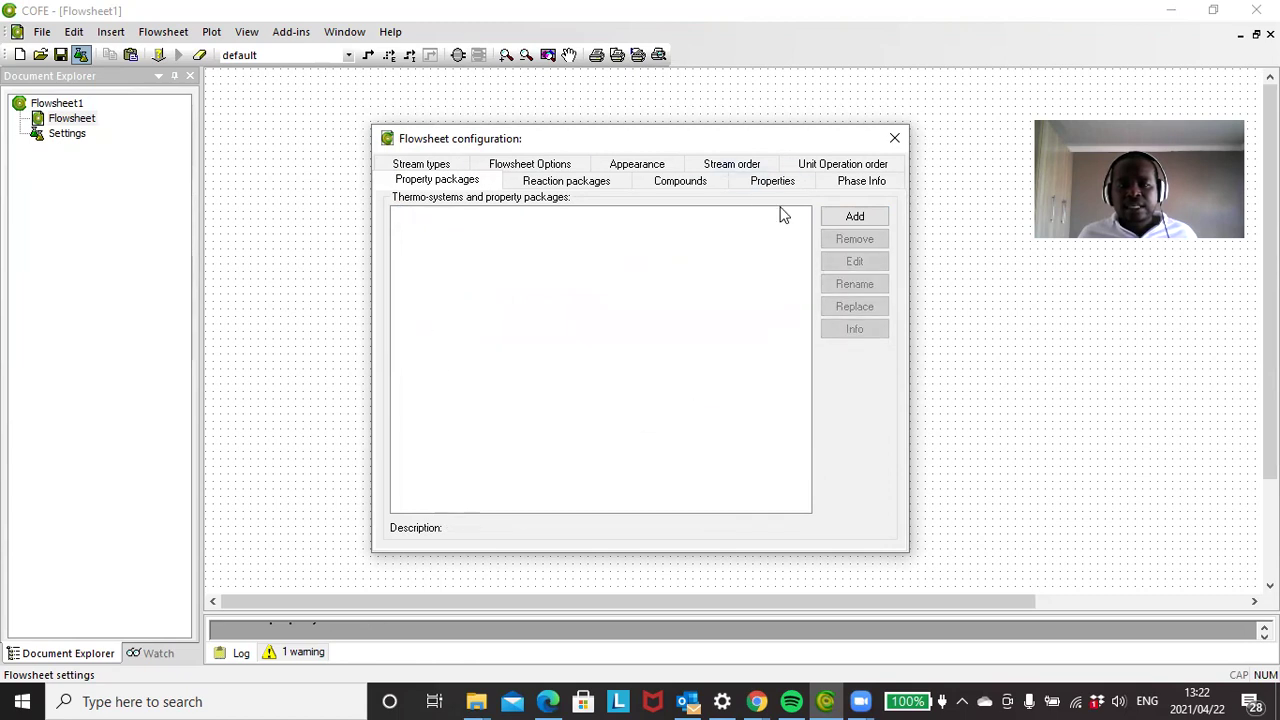
{"action": "left_click", "coordinate": [863, 224]}
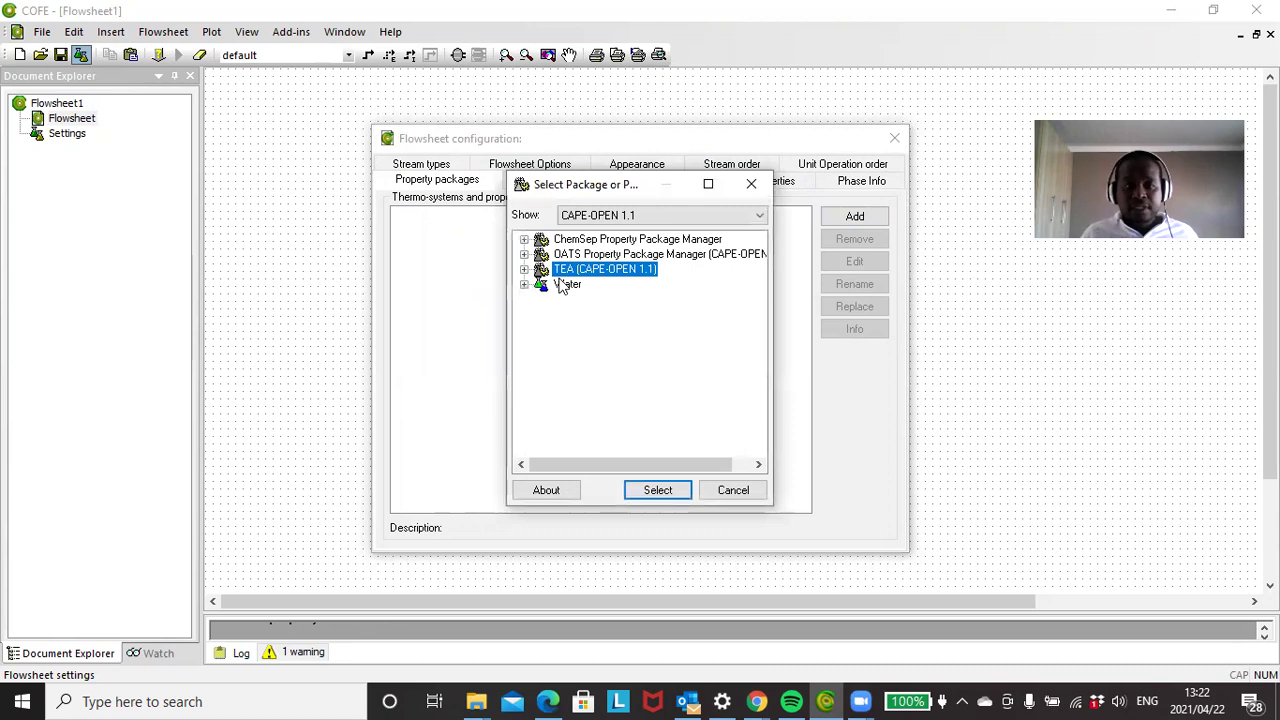
{"action": "left_click", "coordinate": [650, 489]}
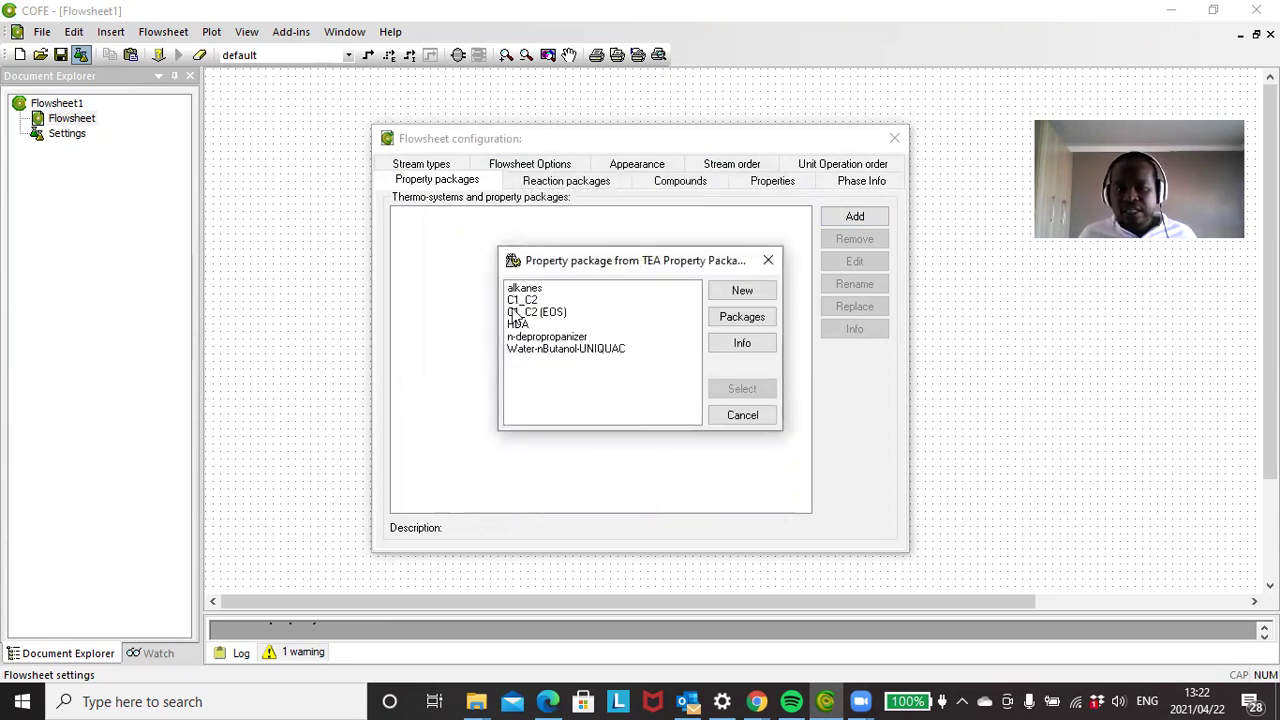
Step: Create a new TEA package named 'New Student' with description 'Getting Started', using Soave Redlich Kwong
{"action": "left_click", "coordinate": [740, 293]}
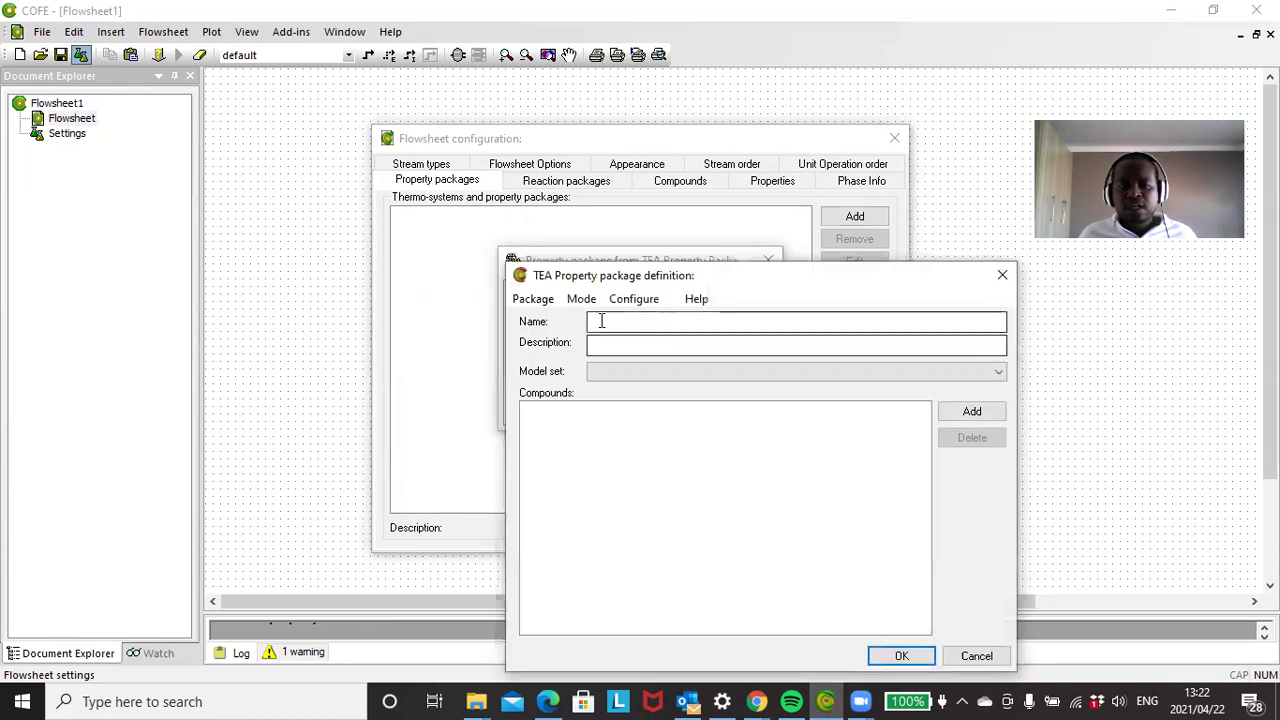
{"action": "left_click", "coordinate": [601, 321]}
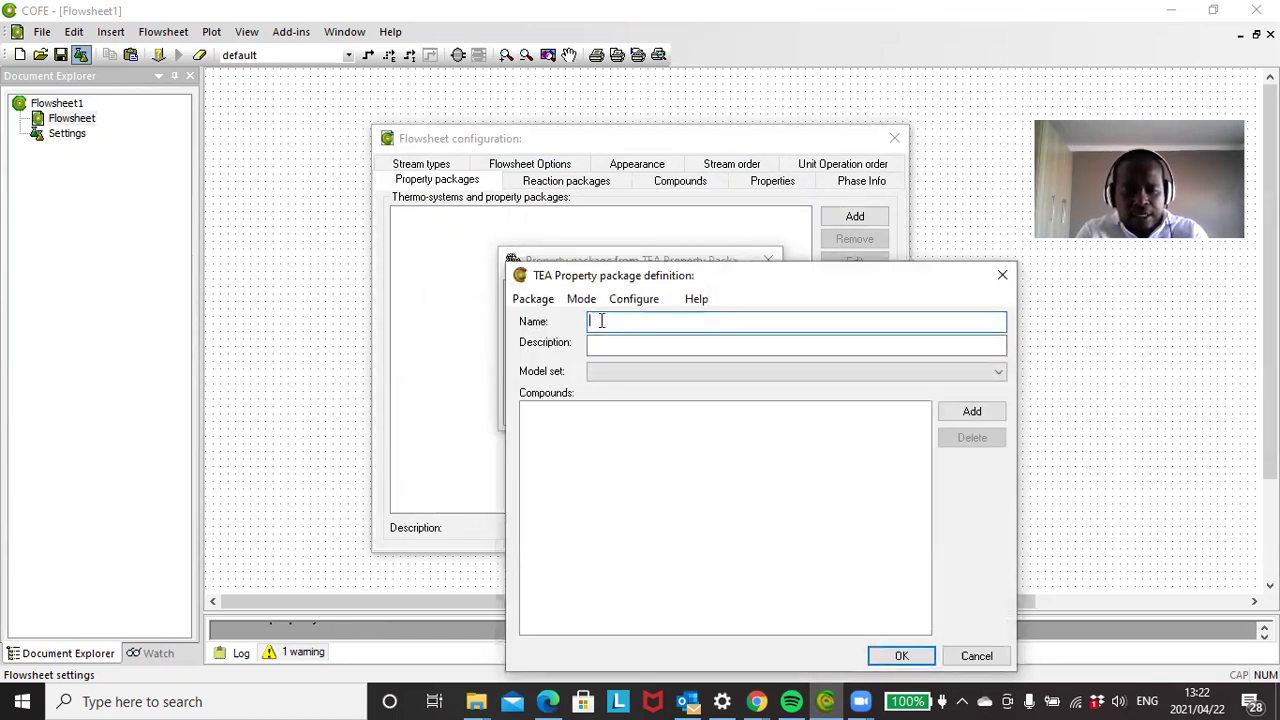
{"action": "type", "text": "New Student Package"}
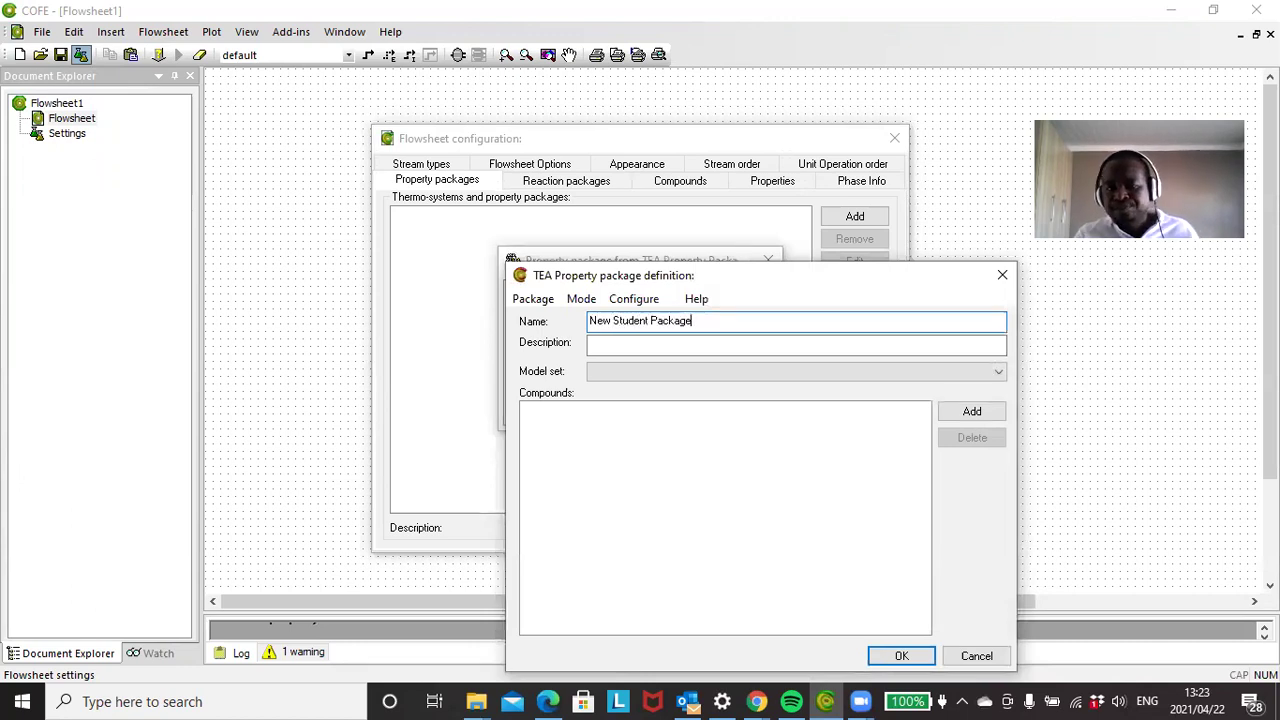
{"action": "left_click", "coordinate": [615, 345]}
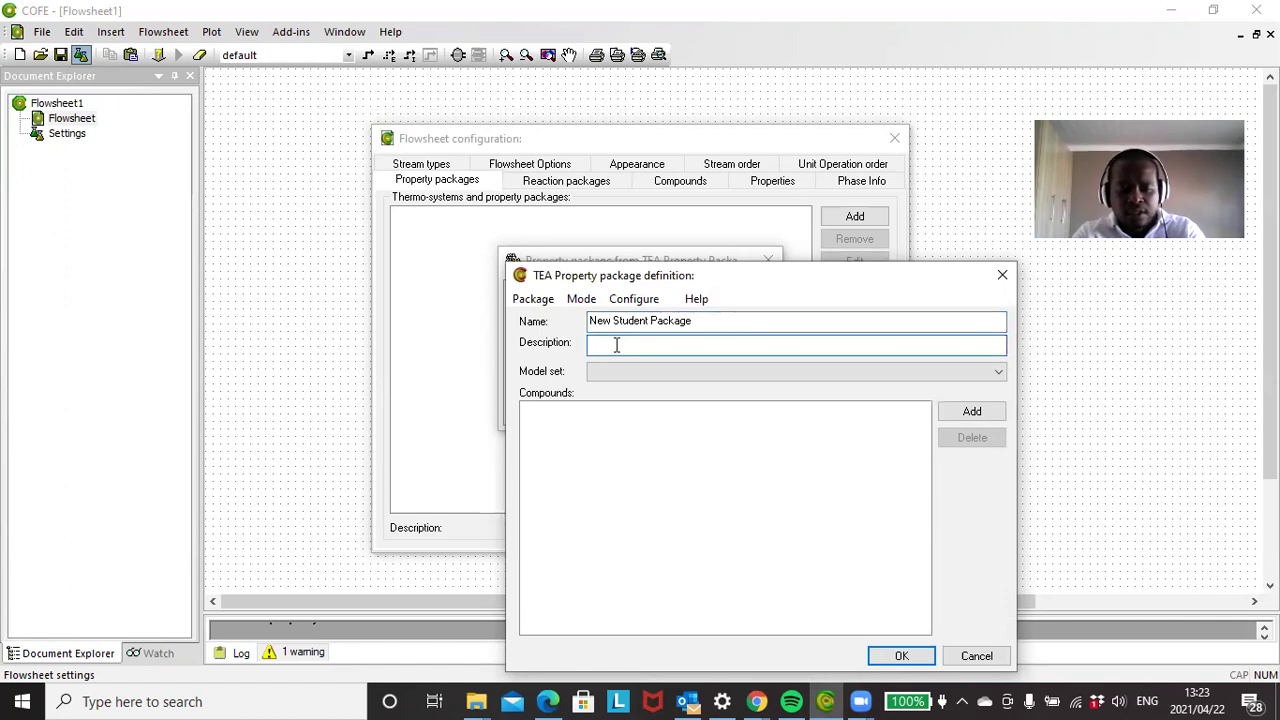
{"action": "type", "text": "Gel"}
{"action": "type", "text": "ting Started"}
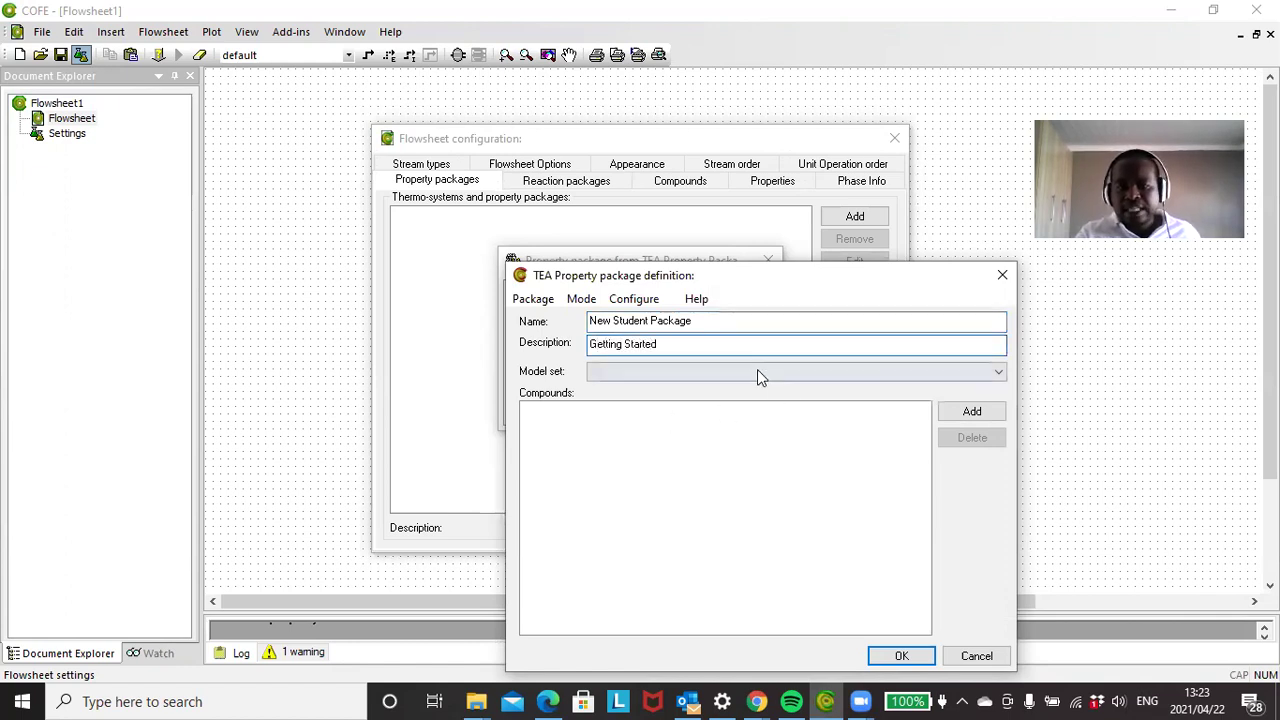
{"action": "left_click", "coordinate": [748, 369]}
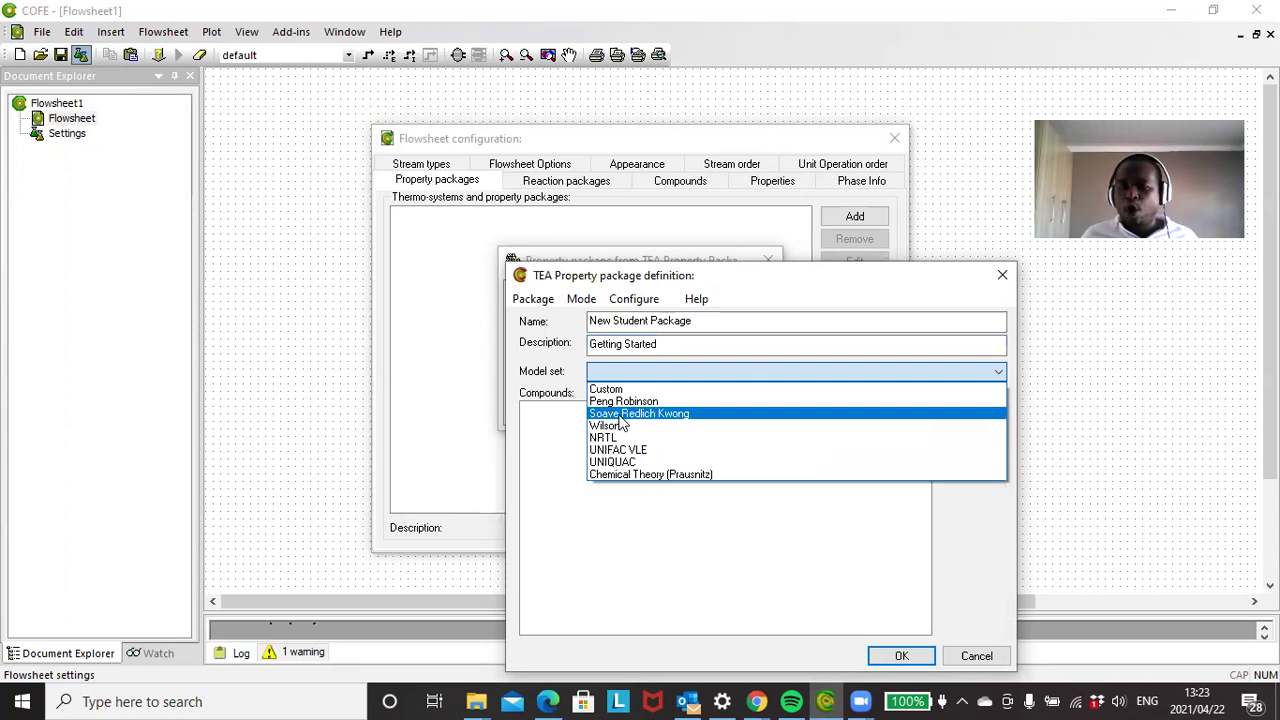
{"action": "left_click", "coordinate": [621, 415]}
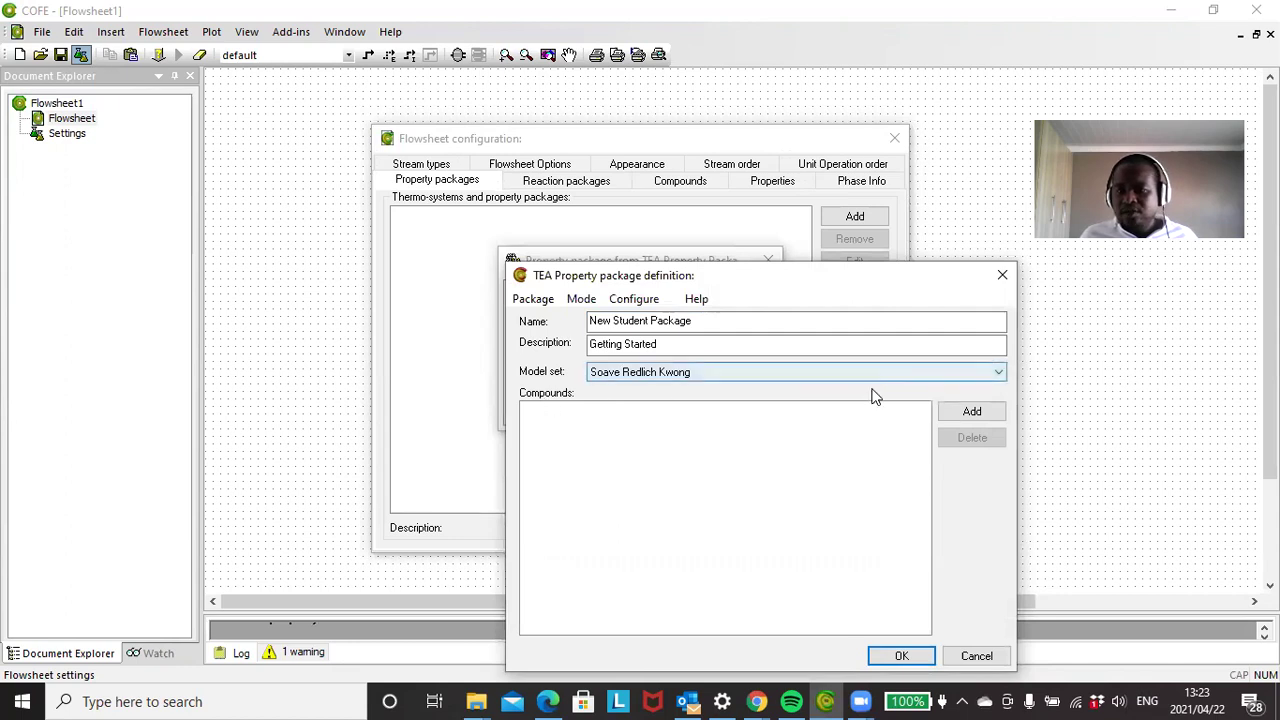
Step: Add carbon monoxide and hydrogen to the package's compounds
{"action": "left_click", "coordinate": [980, 413]}
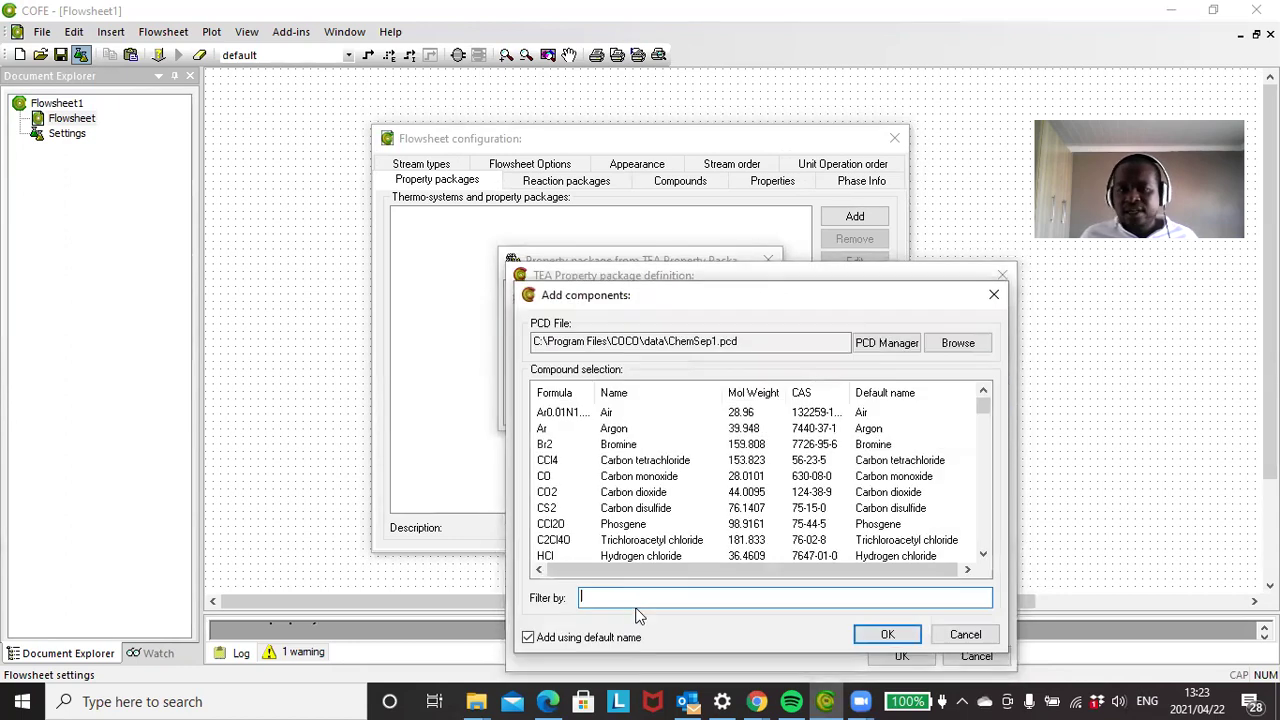
{"action": "left_click", "coordinate": [544, 477]}
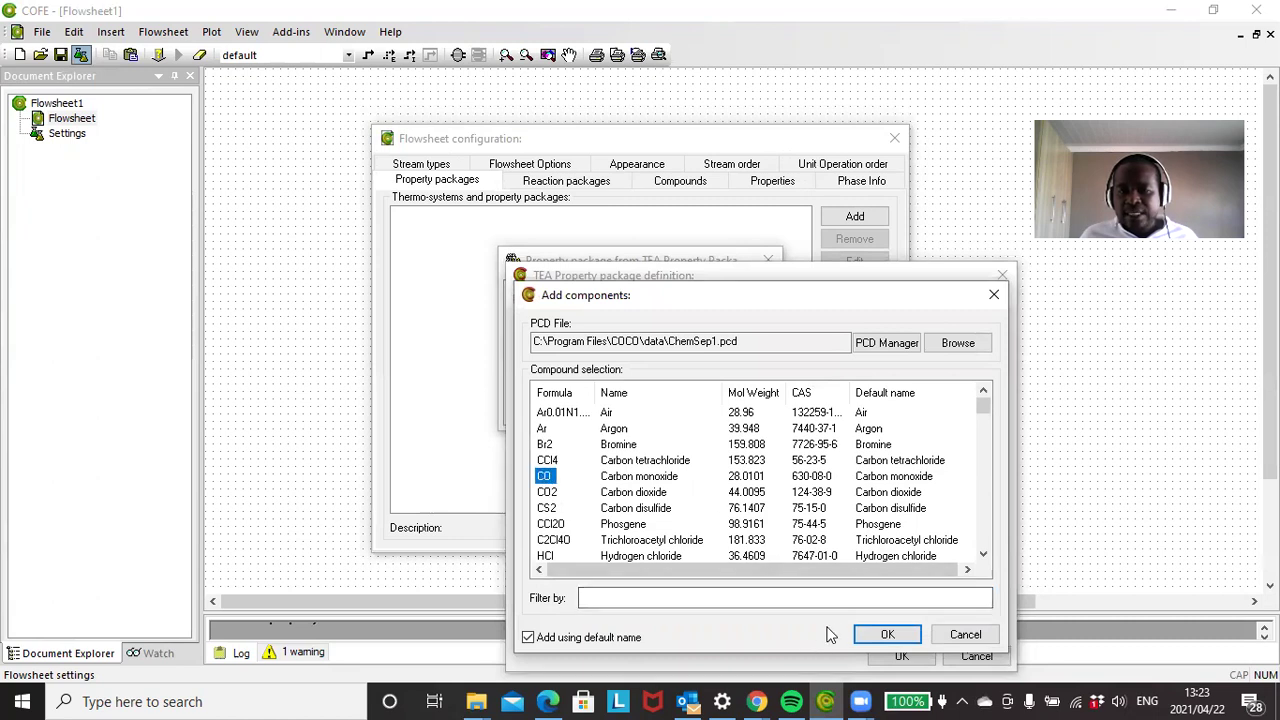
{"action": "left_click", "coordinate": [866, 634]}
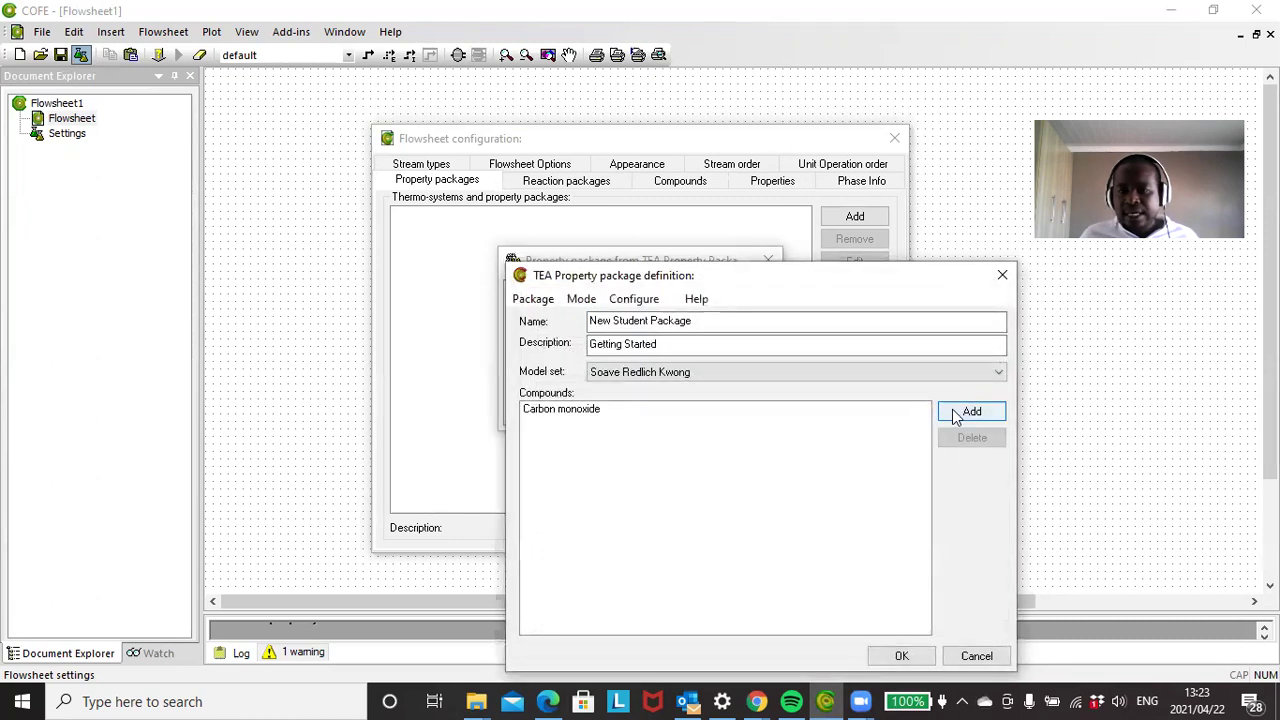
{"action": "left_click", "coordinate": [955, 412]}
{"action": "scroll", "coordinate": [658, 553], "scroll_direction": "down", "scroll_amount": 3}
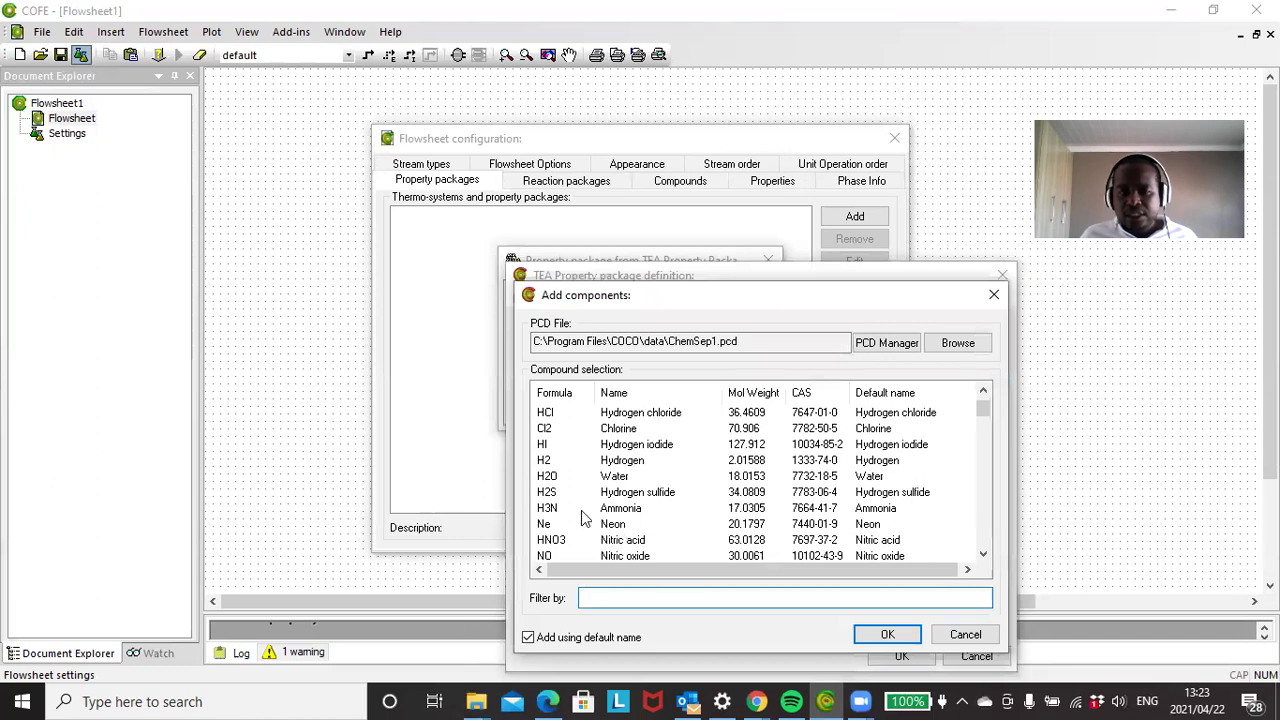
{"action": "left_click", "coordinate": [546, 461]}
{"action": "left_click", "coordinate": [862, 636]}
{"action": "left_click", "coordinate": [887, 636]}
Step: Add methane, then find water by searching 'Water' and add it to the compounds
{"action": "left_click", "coordinate": [967, 420]}
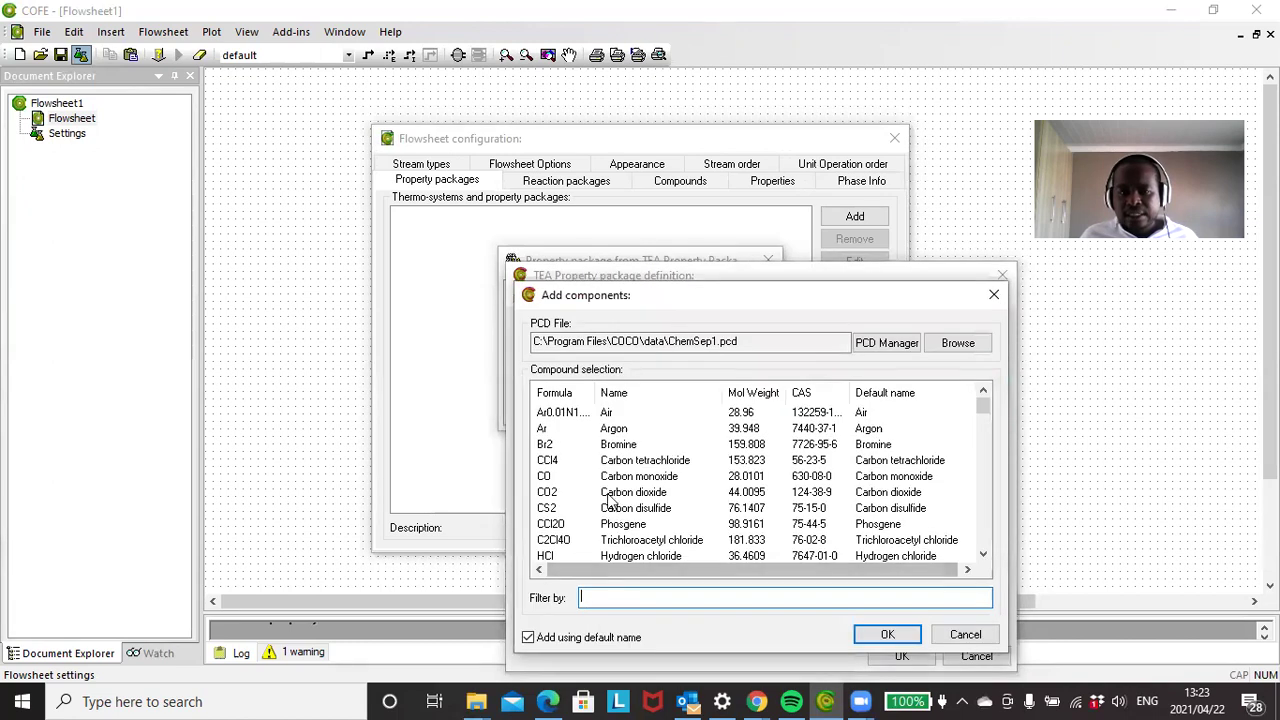
{"action": "scroll", "coordinate": [607, 500], "scroll_direction": "down", "scroll_amount": 2}
{"action": "scroll", "coordinate": [607, 500], "scroll_direction": "down", "scroll_amount": 3}
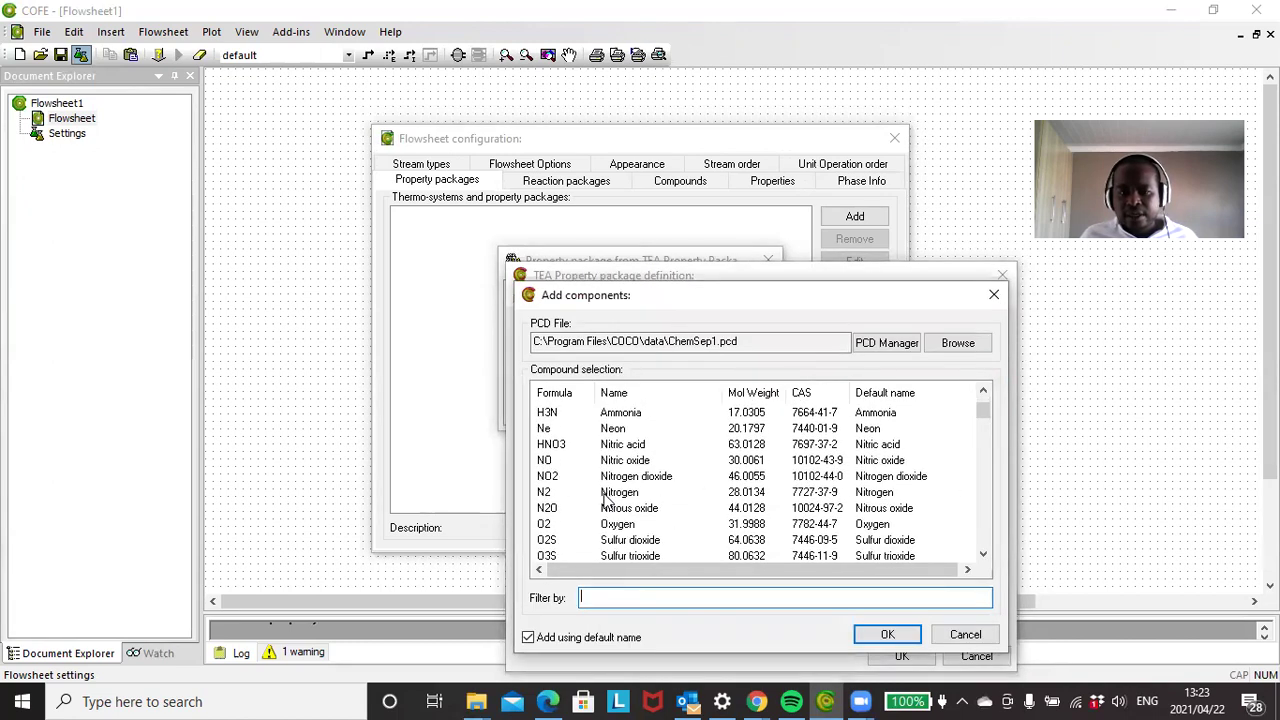
{"action": "scroll", "coordinate": [607, 500], "scroll_direction": "down", "scroll_amount": 2}
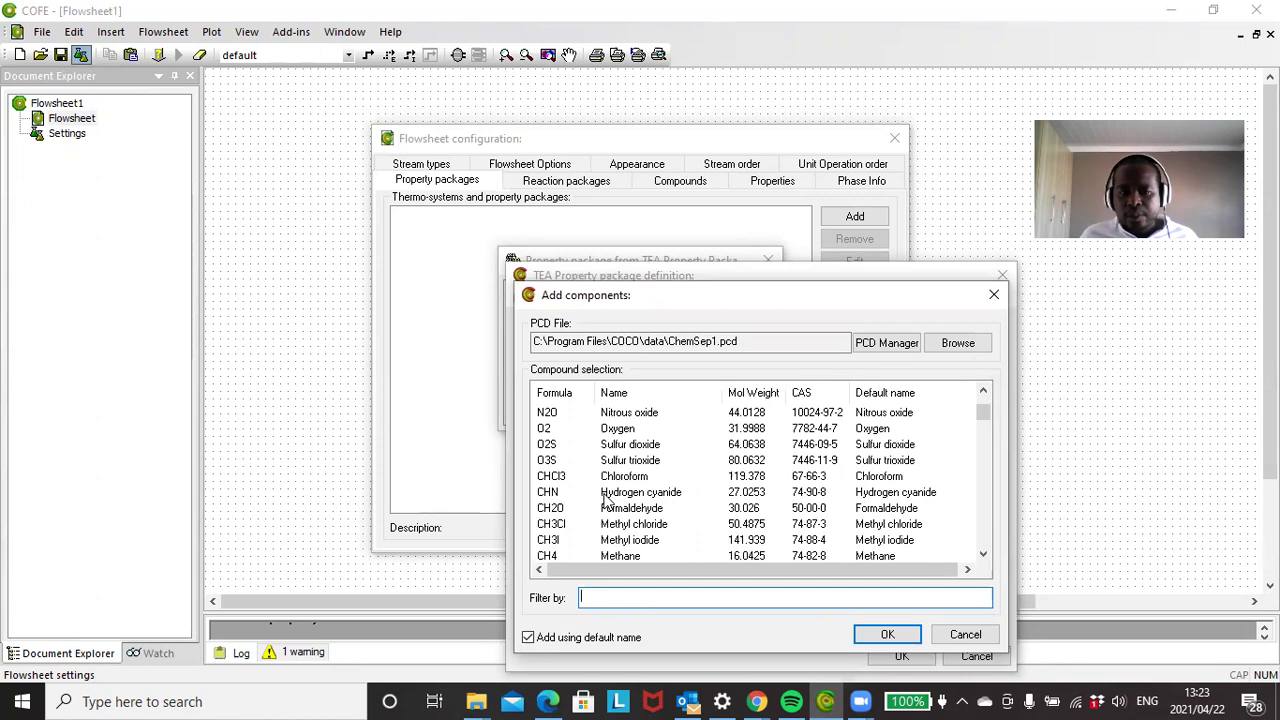
{"action": "scroll", "coordinate": [607, 500], "scroll_direction": "down", "scroll_amount": 1}
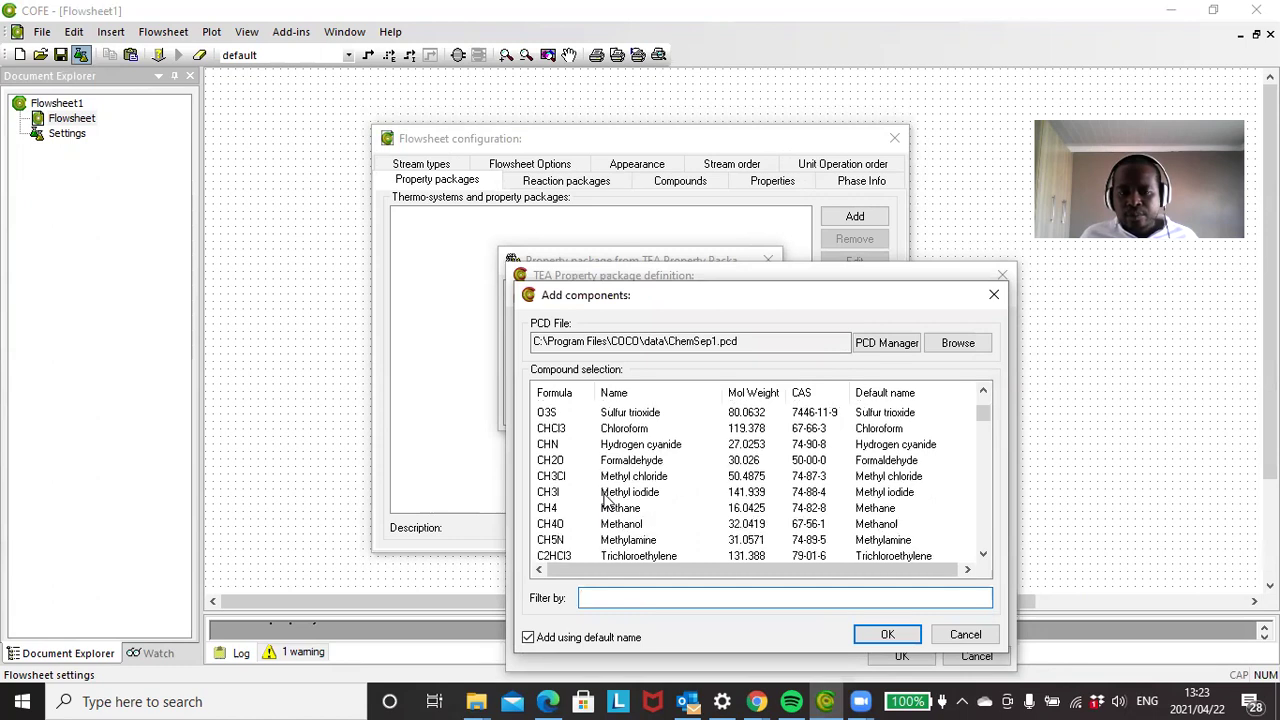
{"action": "left_click", "coordinate": [546, 512]}
{"action": "left_click", "coordinate": [887, 634]}
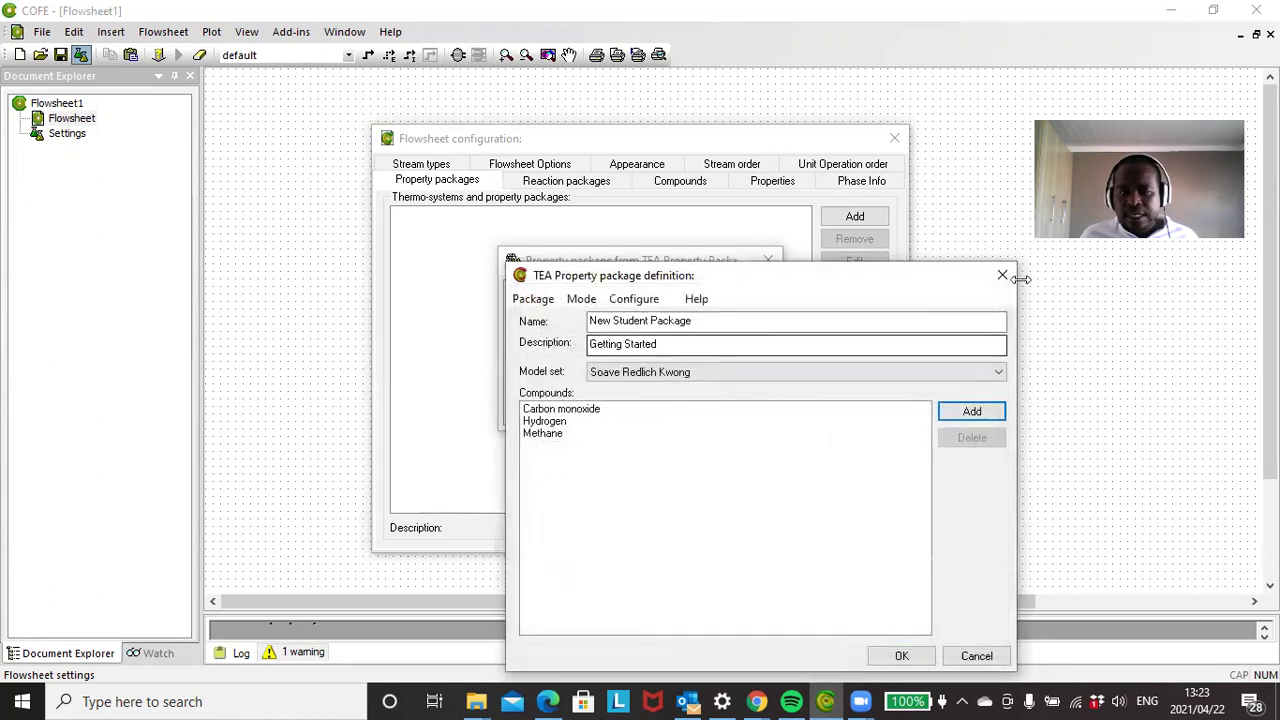
{"action": "left_click", "coordinate": [968, 413]}
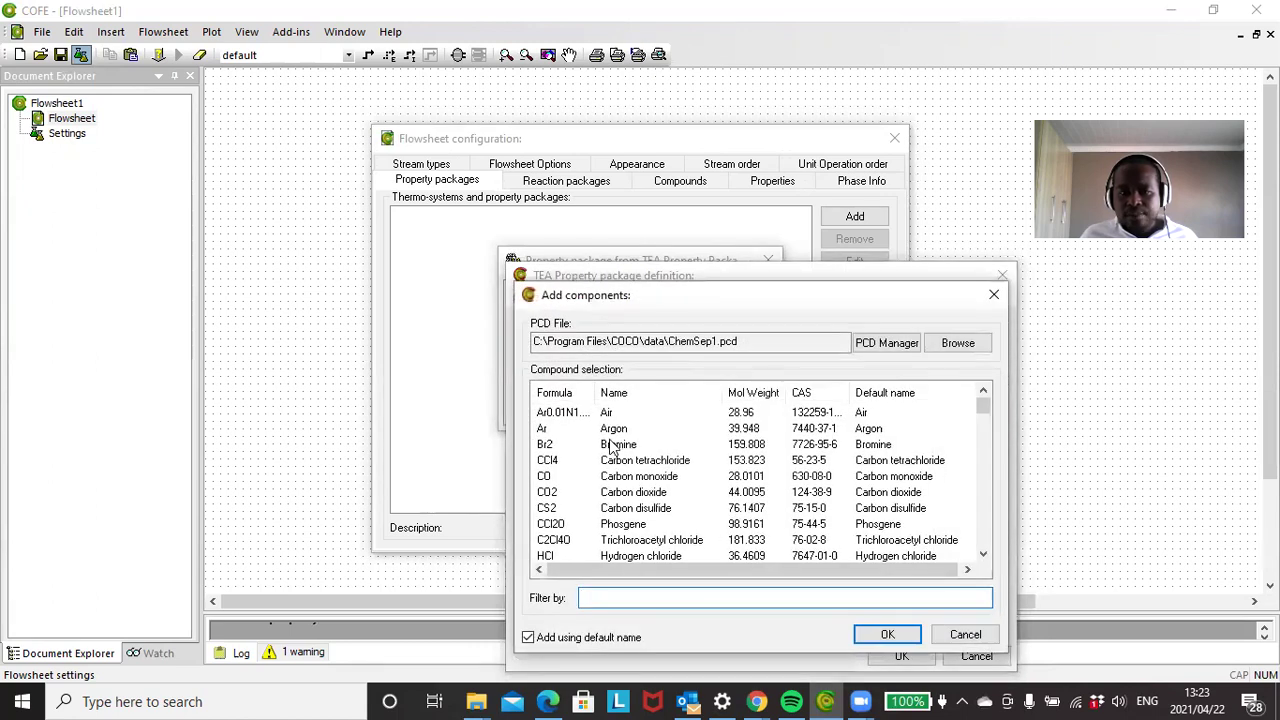
{"action": "scroll", "coordinate": [615, 450], "scroll_direction": "down", "scroll_amount": 3}
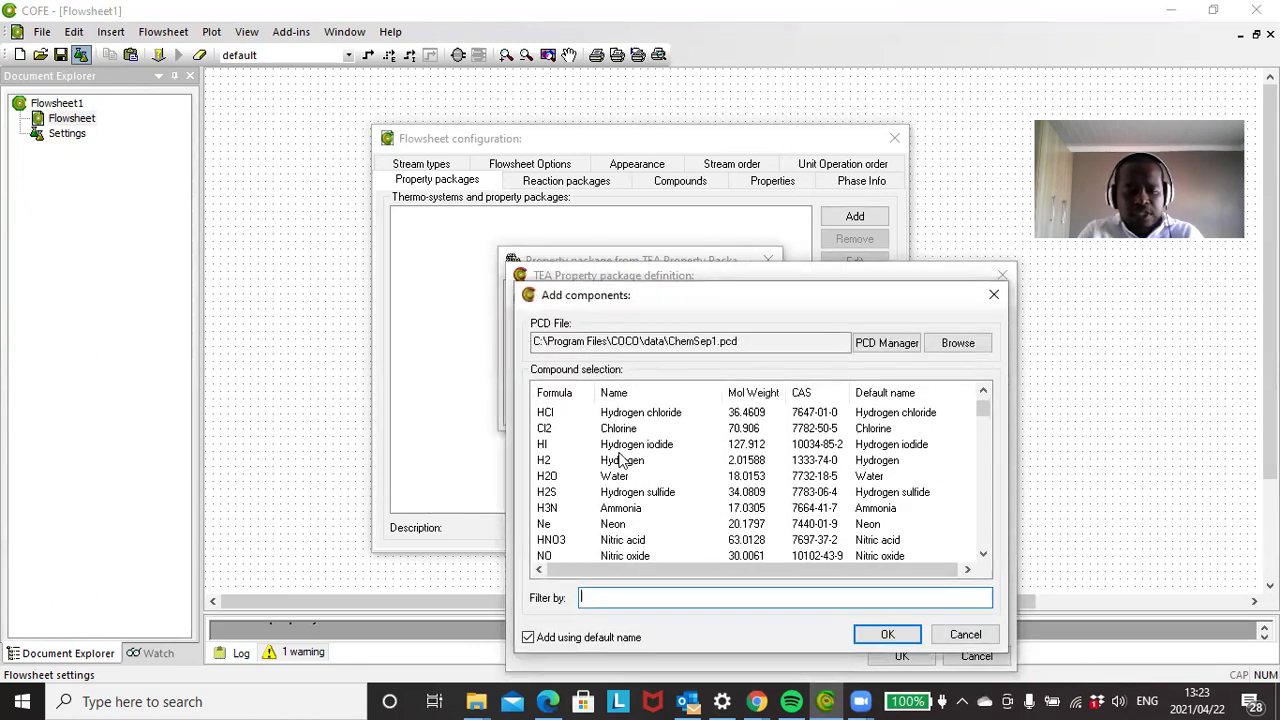
{"action": "type", "text": "Water"}
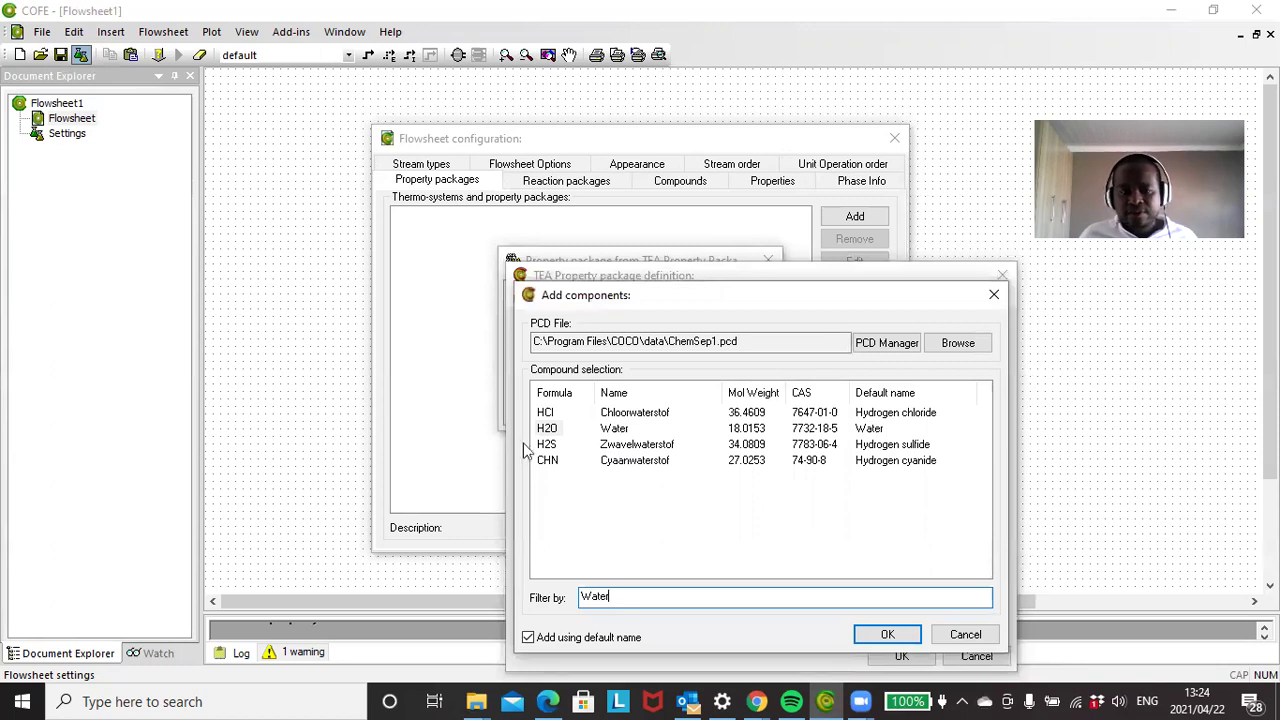
{"action": "left_click", "coordinate": [547, 428]}
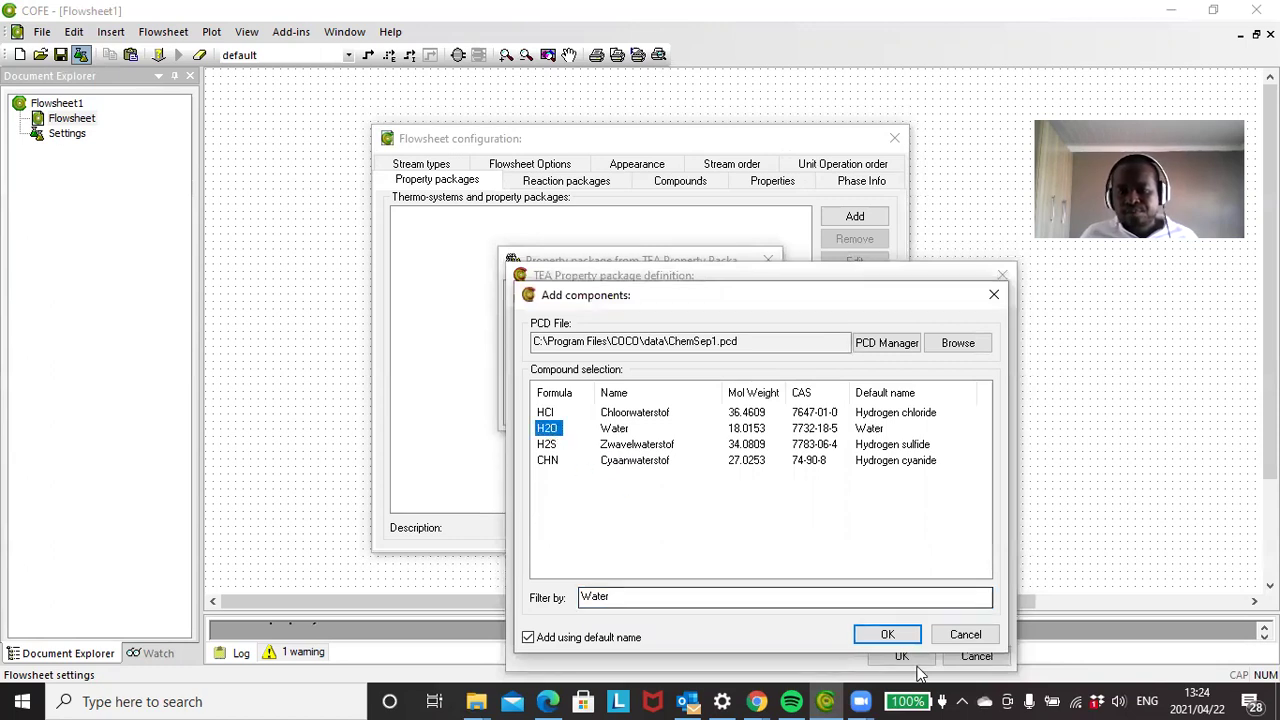
{"action": "left_click", "coordinate": [872, 634]}
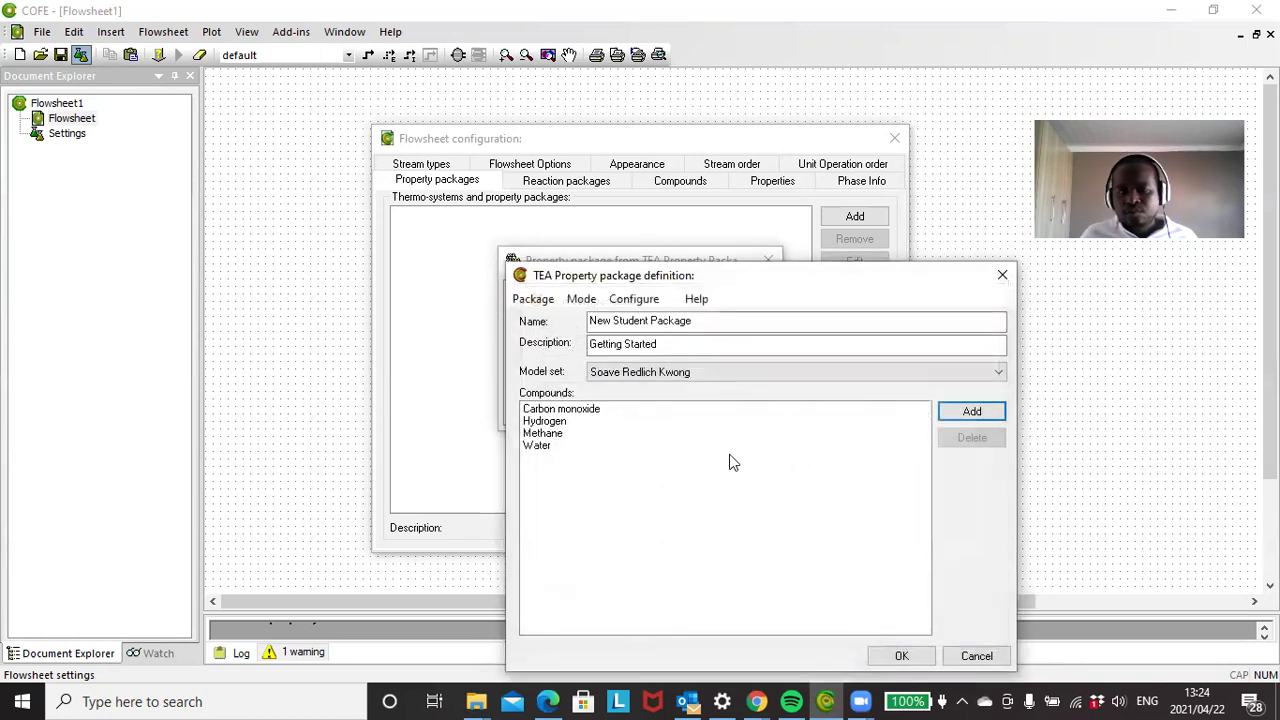
Step: Confirm the package, assign it to the default stream type, and close flowsheet configuration
{"action": "left_click", "coordinate": [892, 654]}
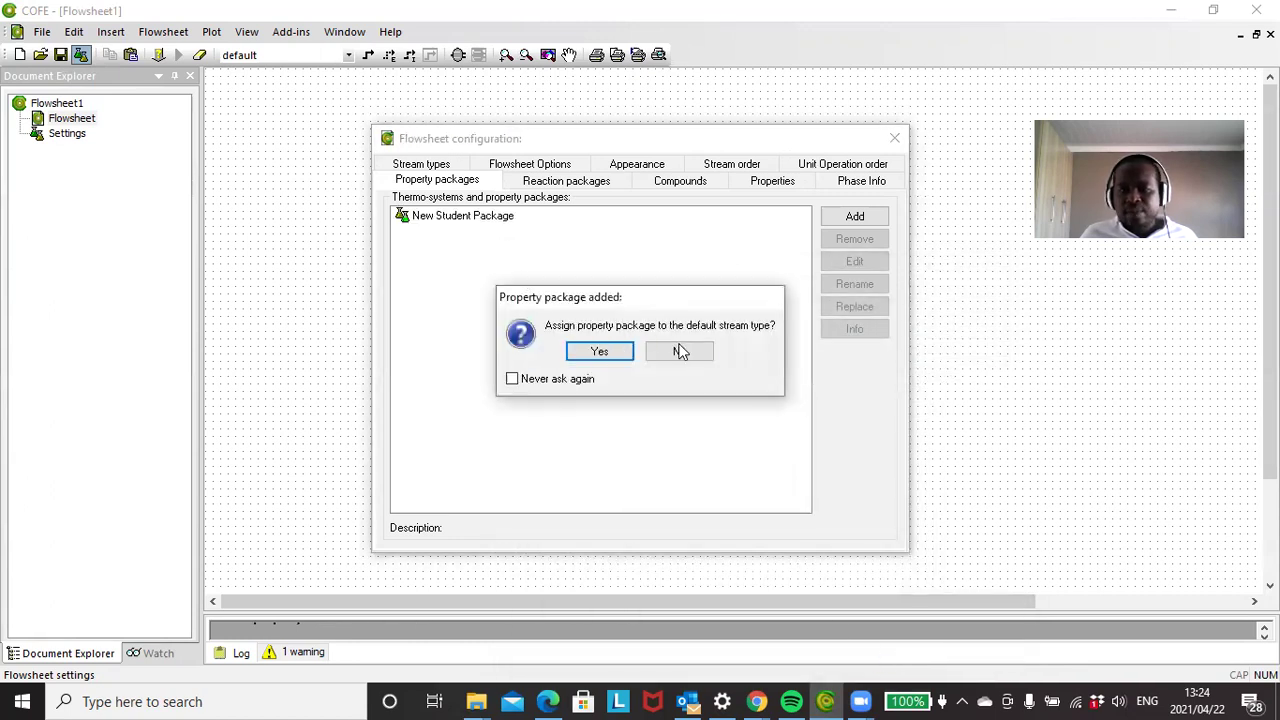
{"action": "left_click", "coordinate": [596, 354]}
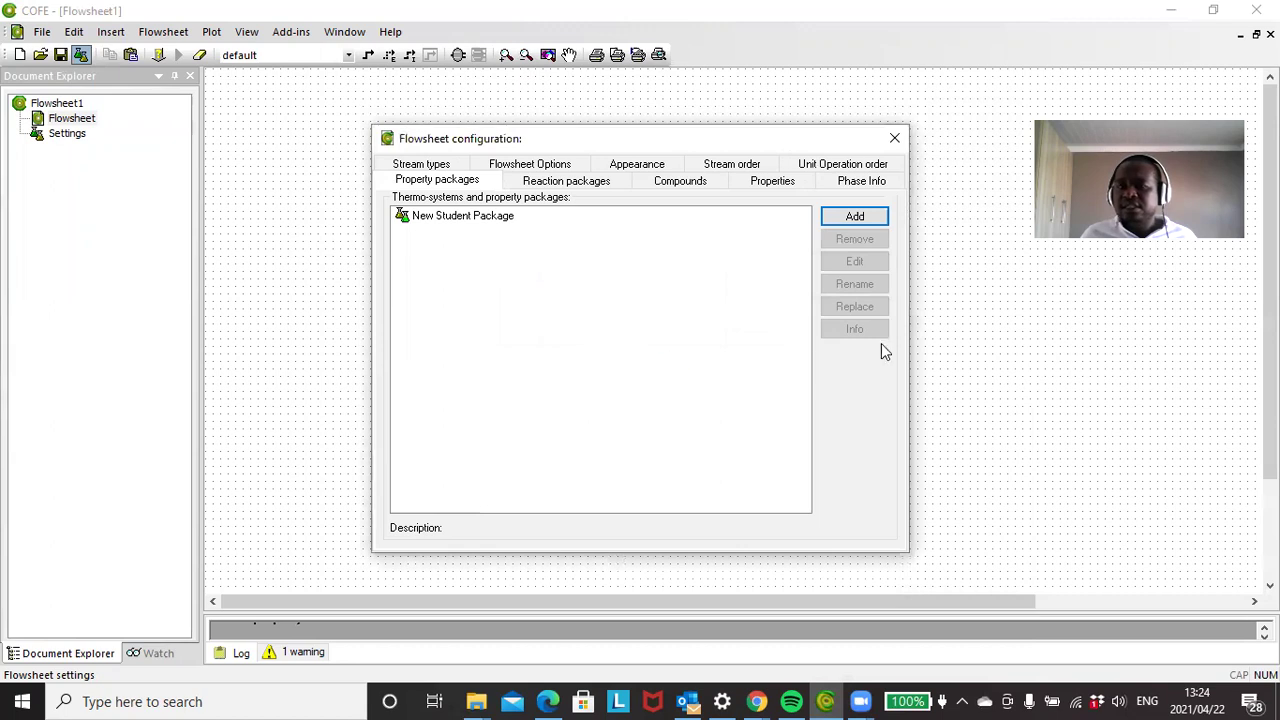
{"action": "left_click", "coordinate": [893, 139]}
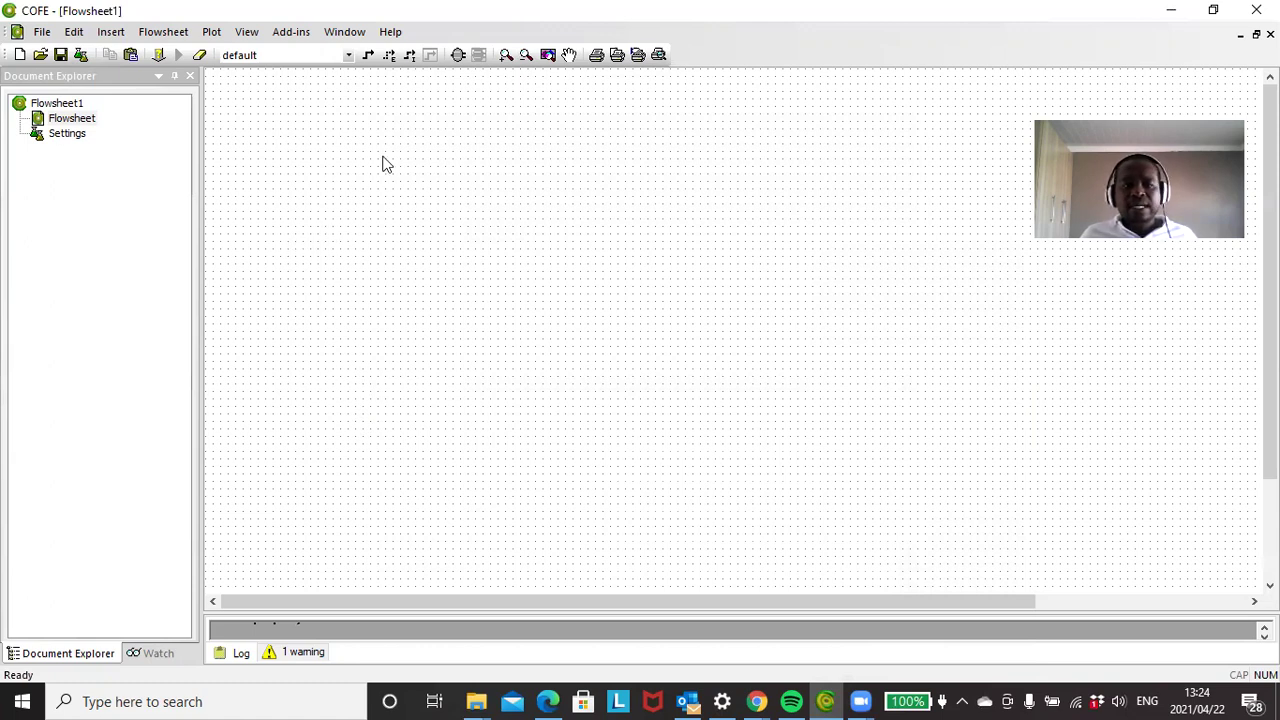
{"action": "left_click", "coordinate": [160, 36]}
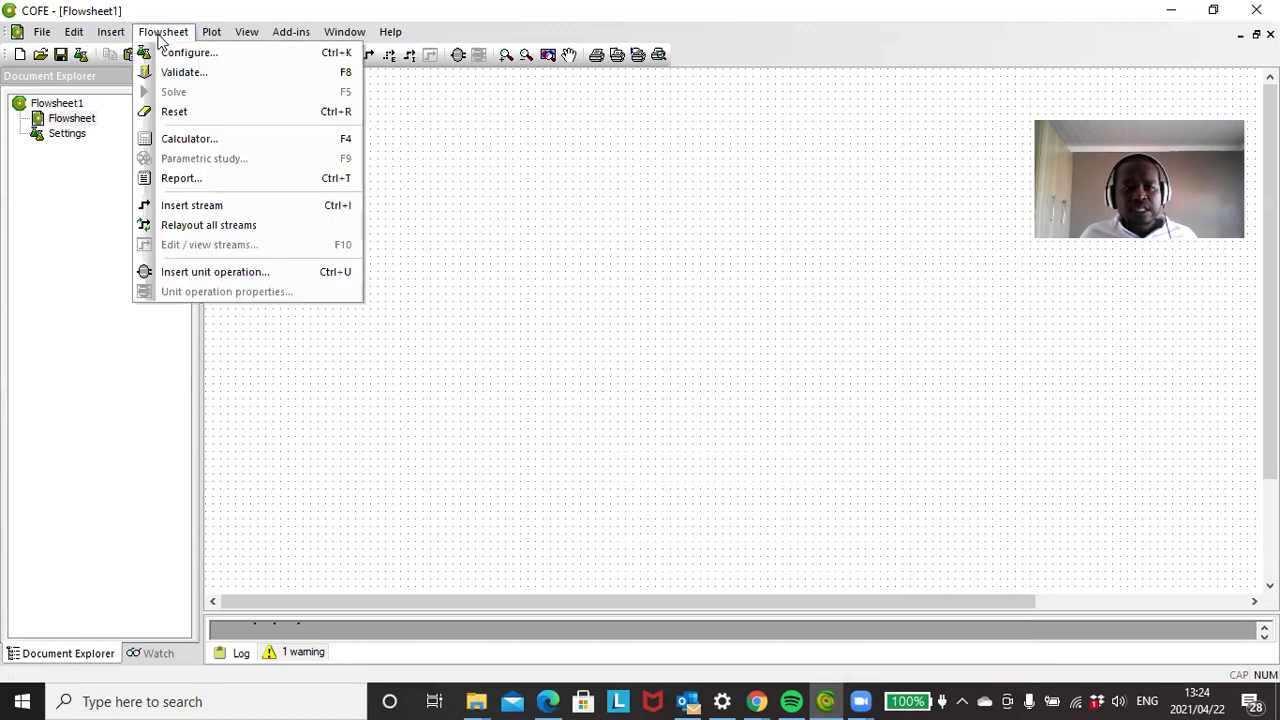
{"action": "mouse_move", "coordinate": [120, 38]}
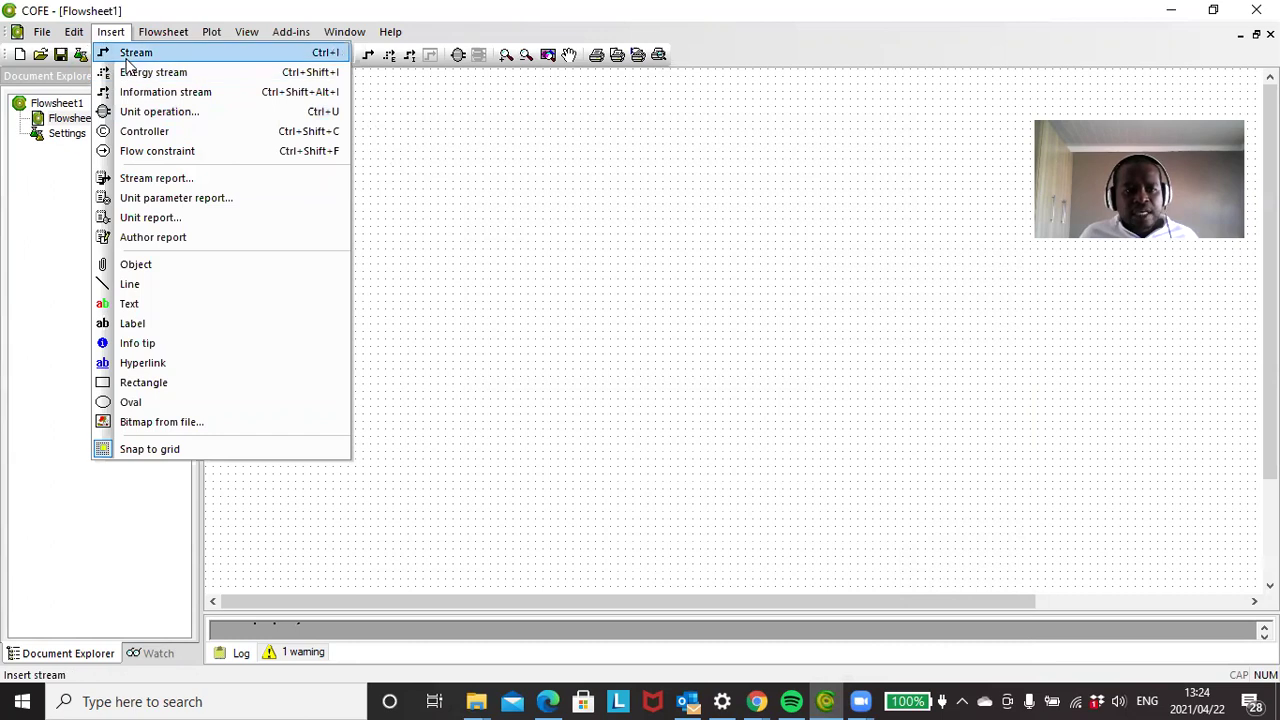
{"action": "left_click", "coordinate": [645, 289]}
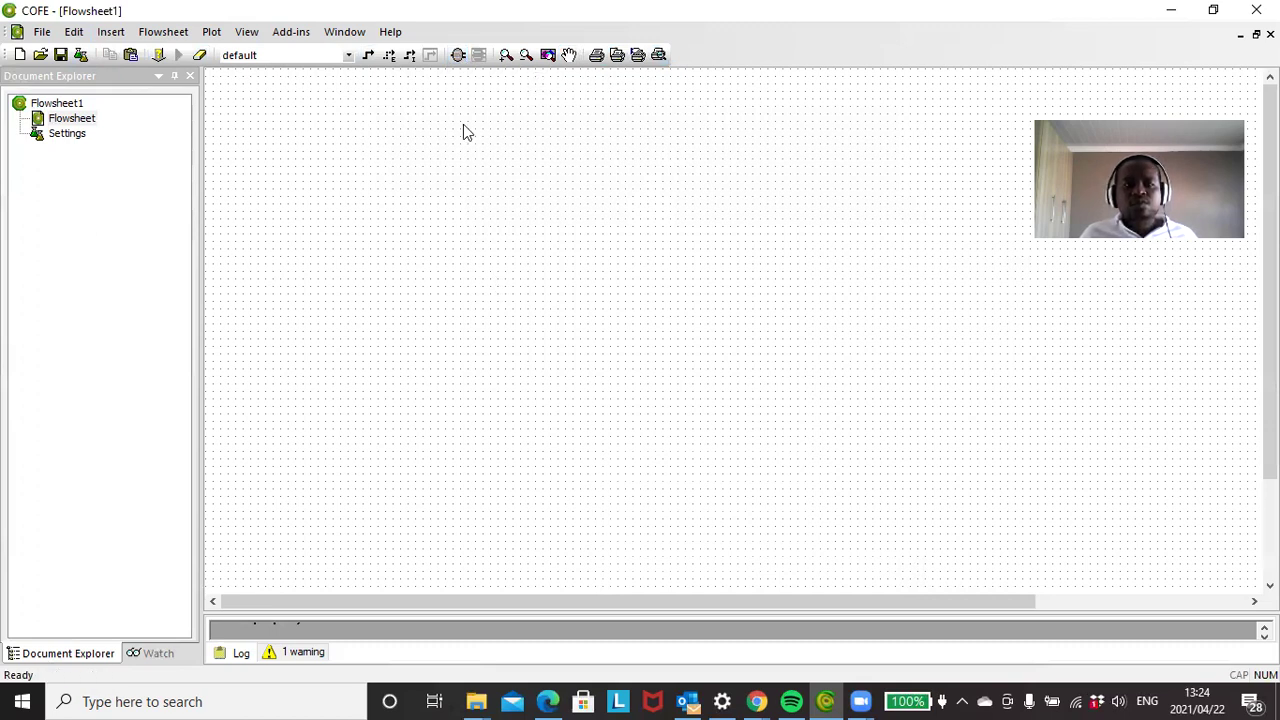
Step: Insert a Gibbs reactor, GibbsReactor_1, in the upper middle of the flowsheet
{"action": "left_click", "coordinate": [458, 55]}
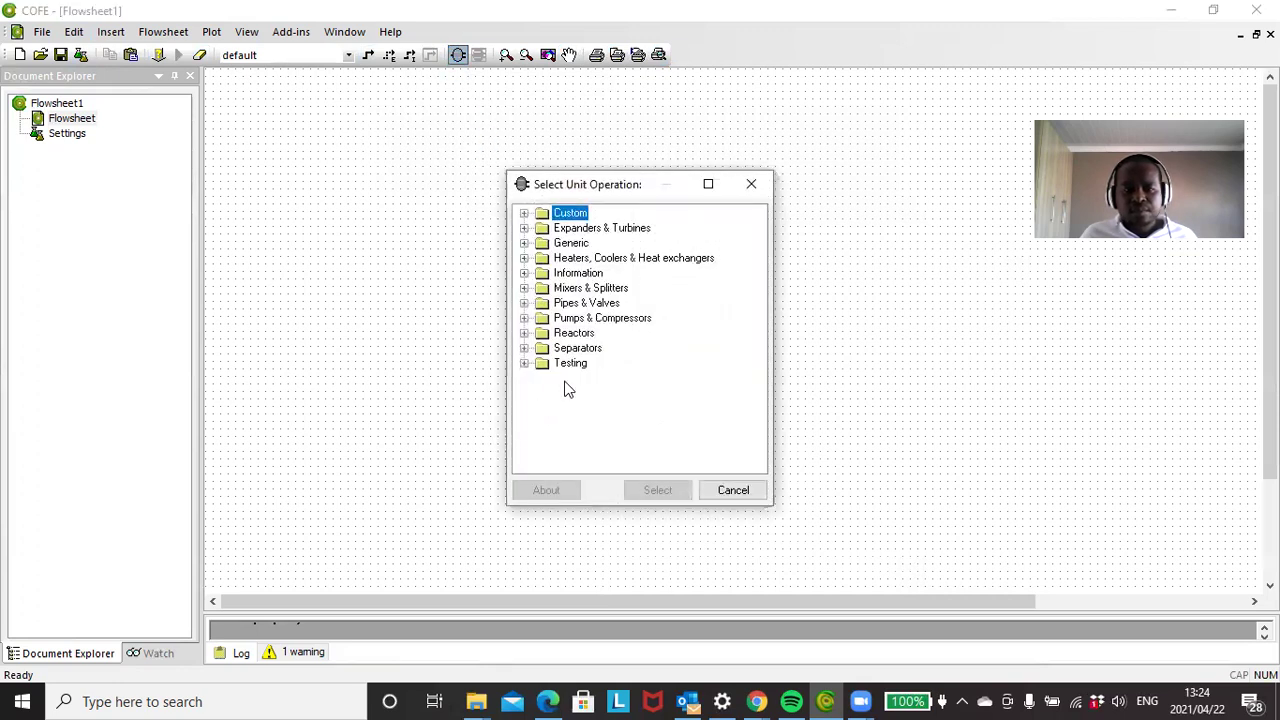
{"action": "left_click", "coordinate": [524, 333]}
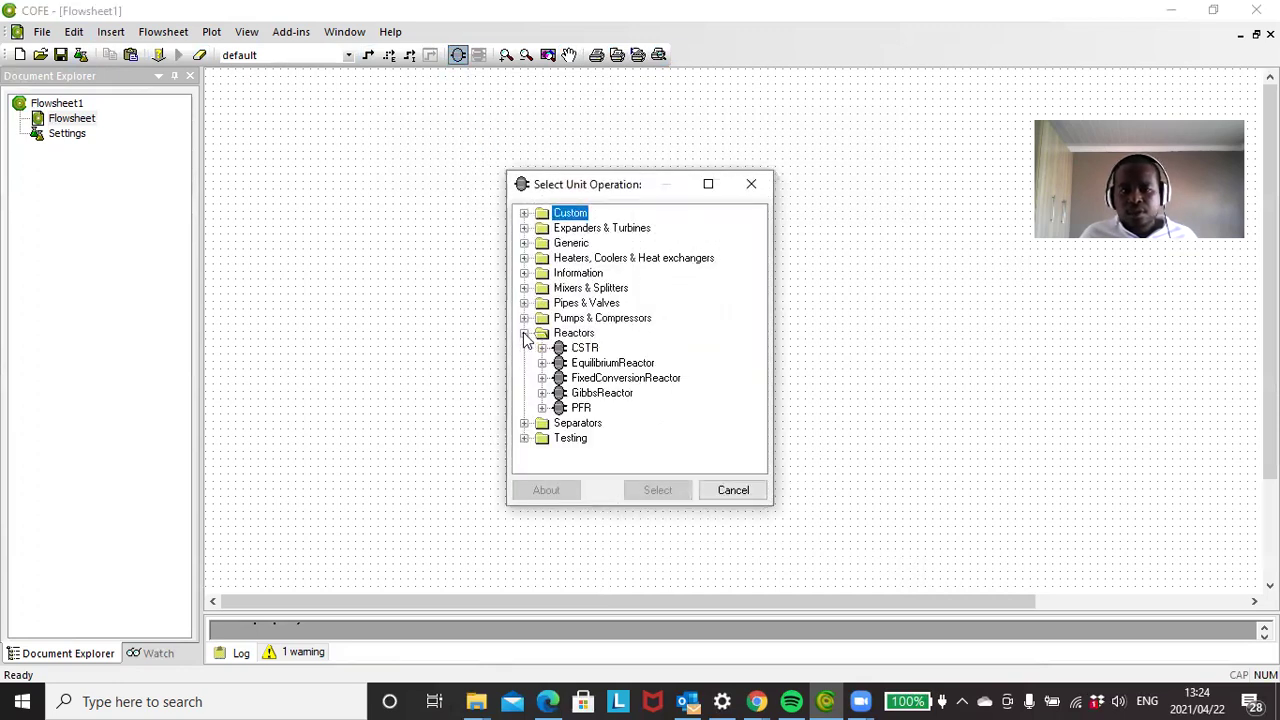
{"action": "left_click", "coordinate": [585, 395]}
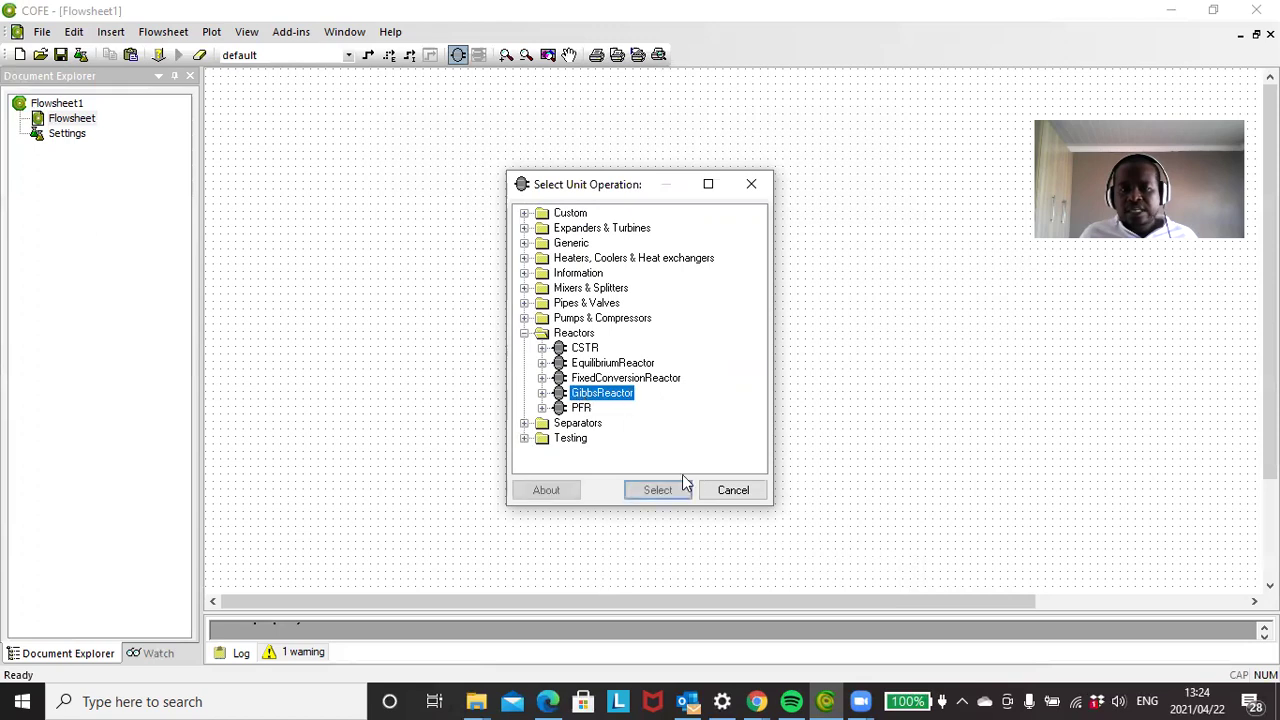
{"action": "left_click", "coordinate": [660, 493]}
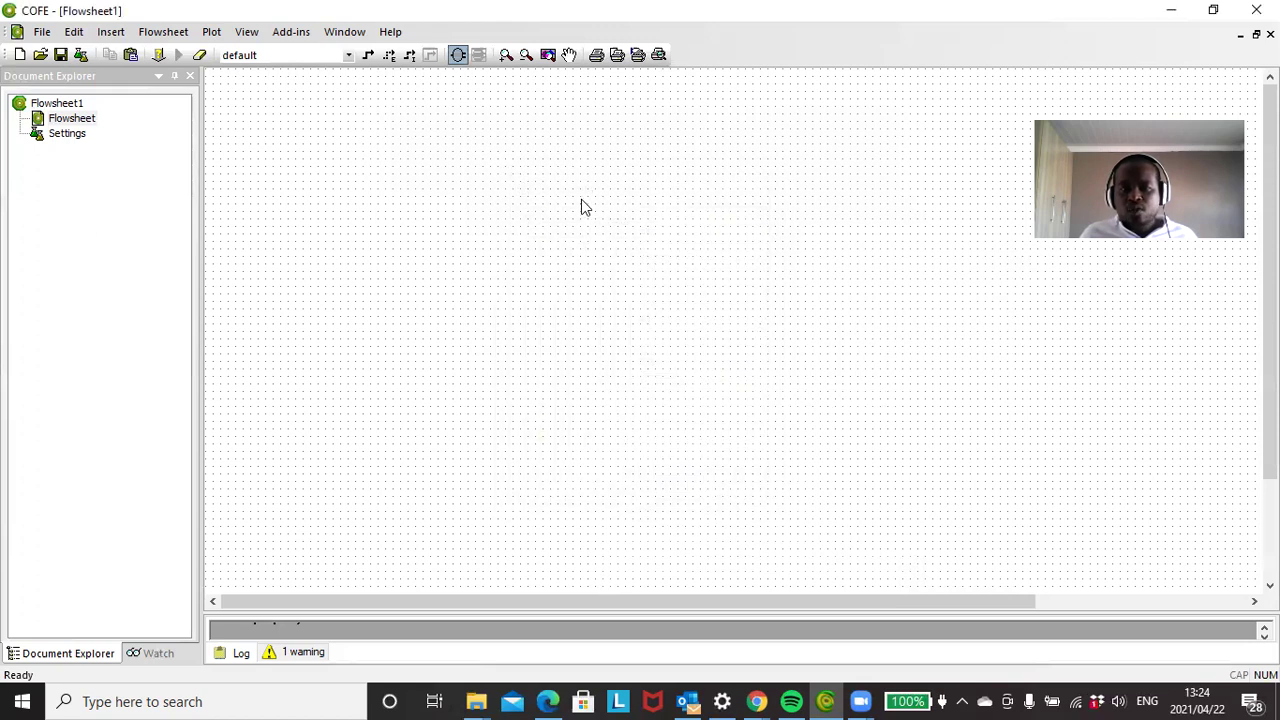
{"action": "left_click", "coordinate": [571, 240]}
{"action": "left_click_drag", "start_coordinate": [568, 248], "coordinate": [620, 263]}
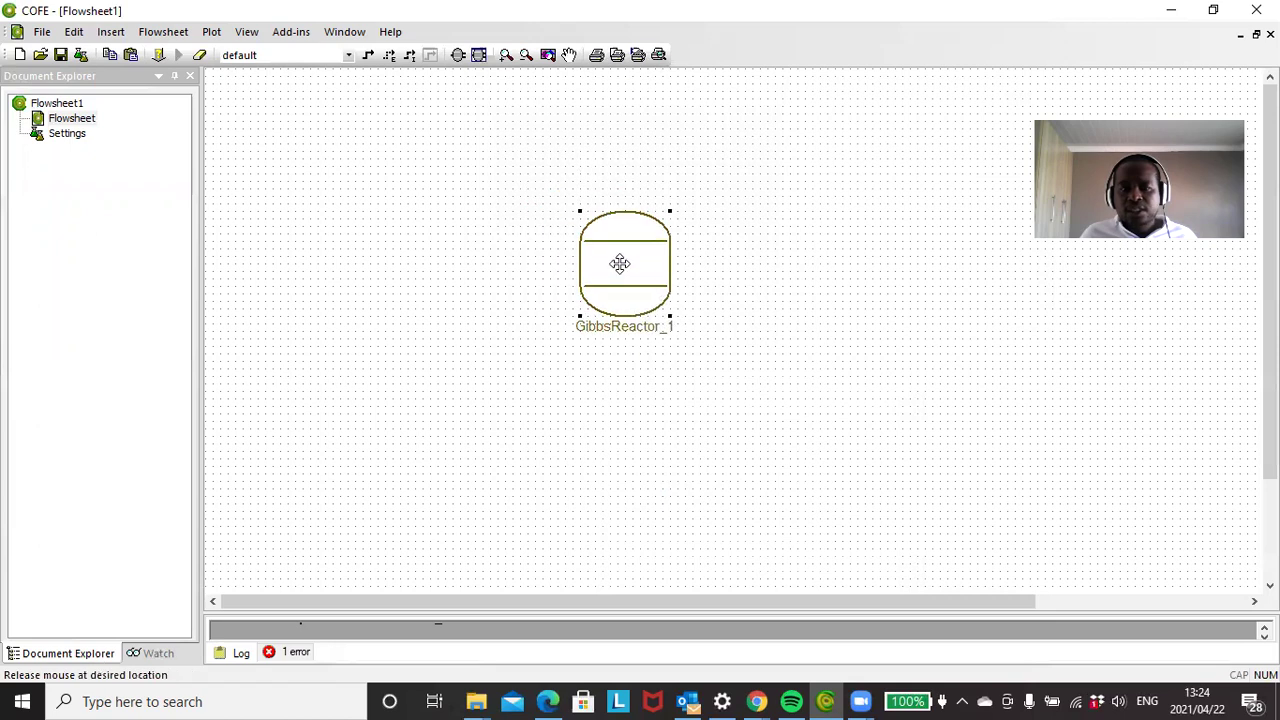
Step: Draw feed stream 1 into the reactor inlet and product stream 2 from its bottom outlet to the right
{"action": "left_click", "coordinate": [368, 55]}
{"action": "left_click", "coordinate": [385, 151]}
{"action": "left_click", "coordinate": [631, 211]}
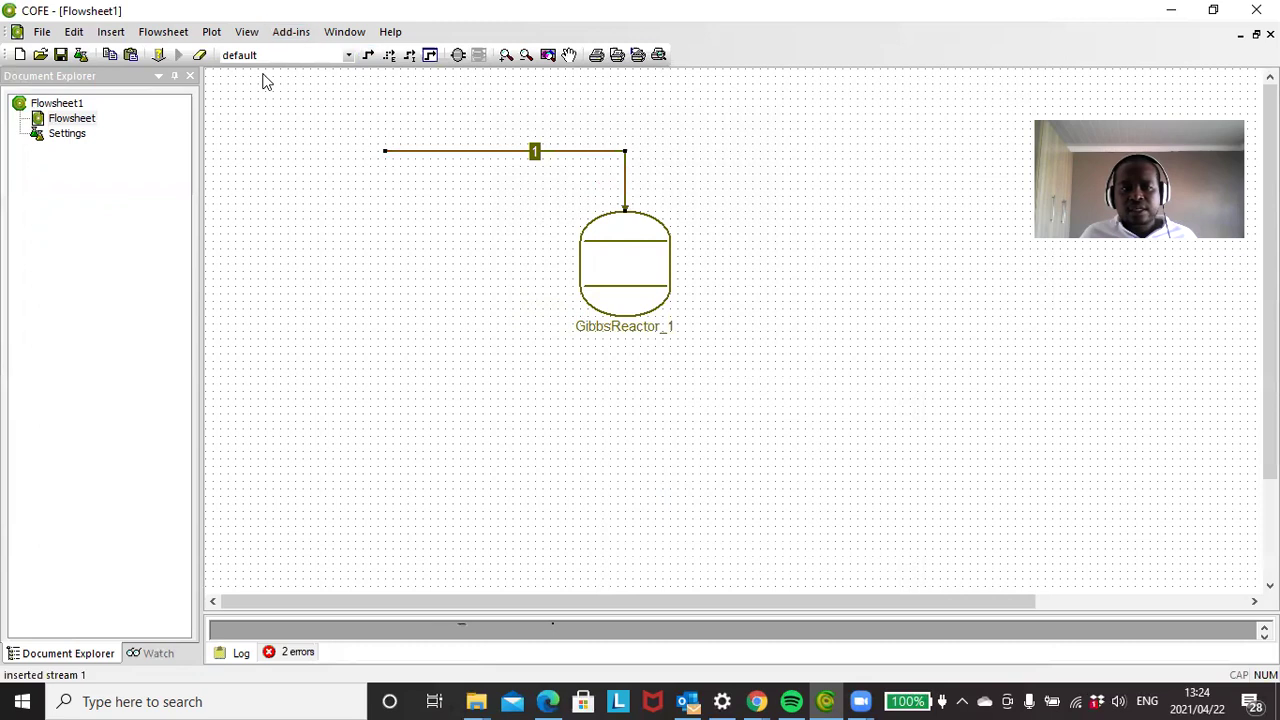
{"action": "left_click", "coordinate": [368, 62]}
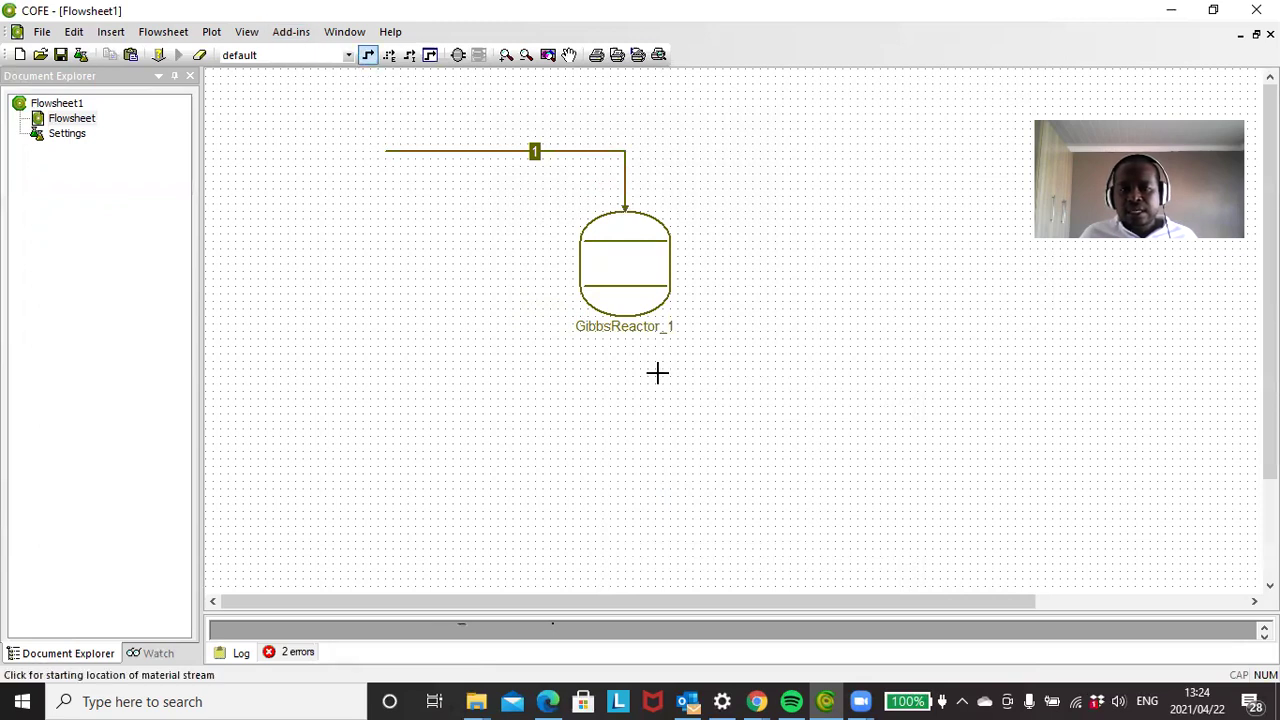
{"action": "left_click", "coordinate": [629, 314]}
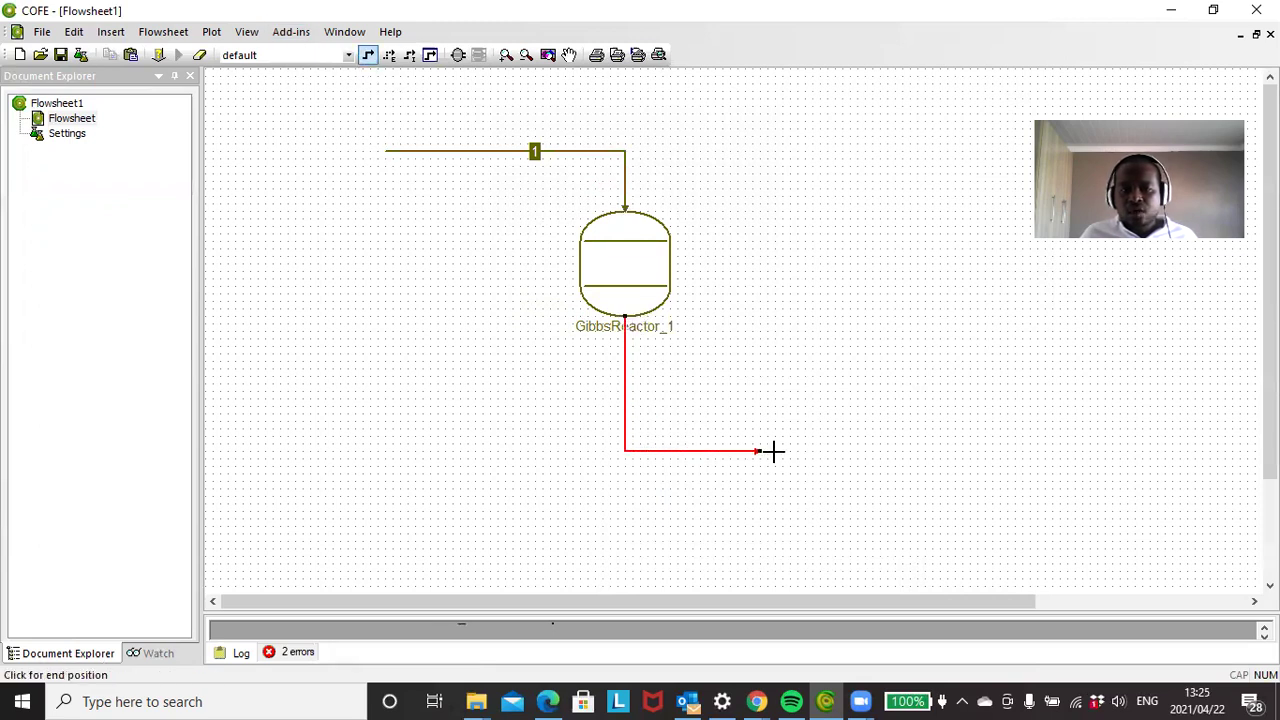
{"action": "left_click", "coordinate": [818, 451]}
{"action": "left_click", "coordinate": [518, 461]}
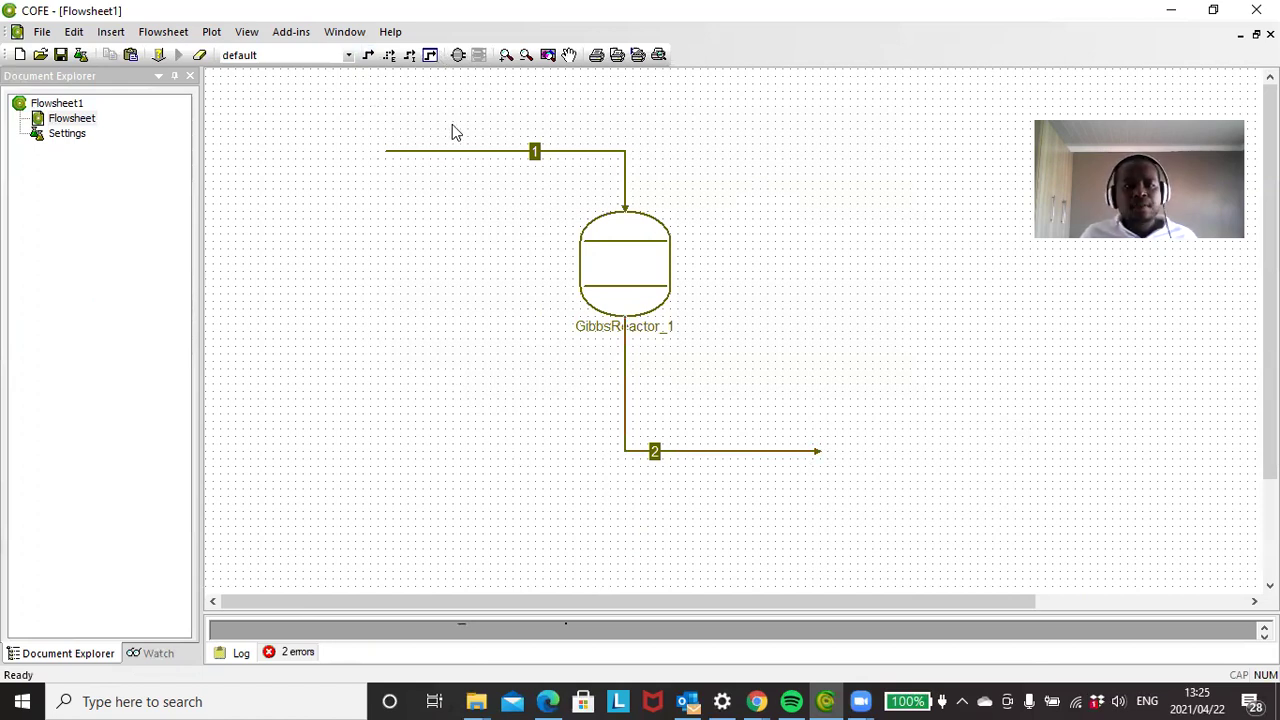
Step: Set feed stream 1 to a pressure of 5 bar and a temperature of 350 K
{"action": "double_click", "coordinate": [413, 153]}
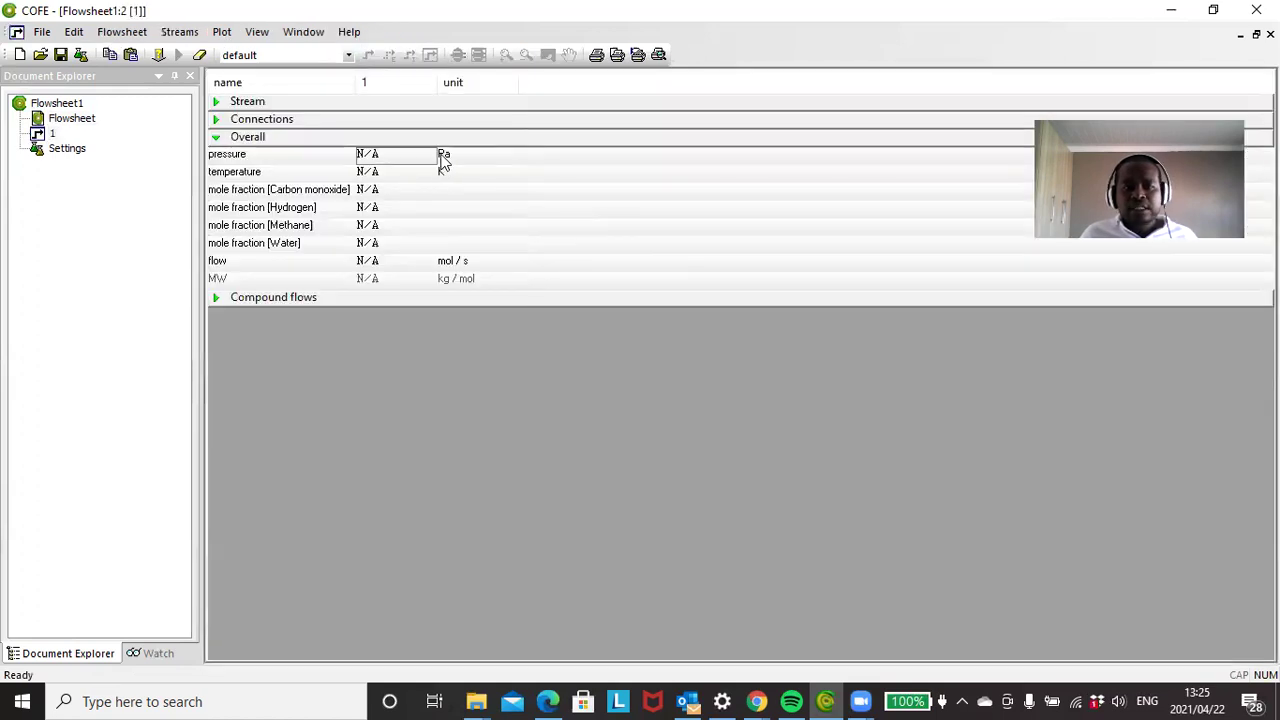
{"action": "left_click", "coordinate": [449, 161]}
{"action": "left_click", "coordinate": [445, 156]}
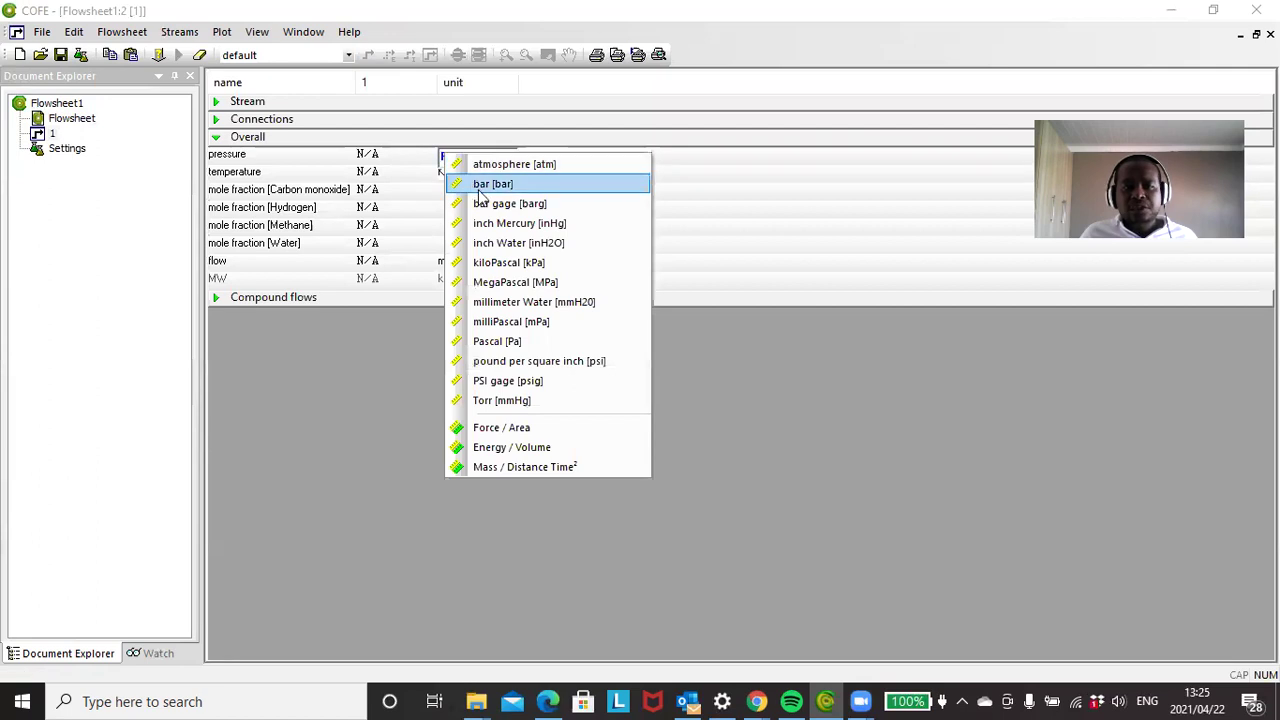
{"action": "left_click", "coordinate": [492, 184]}
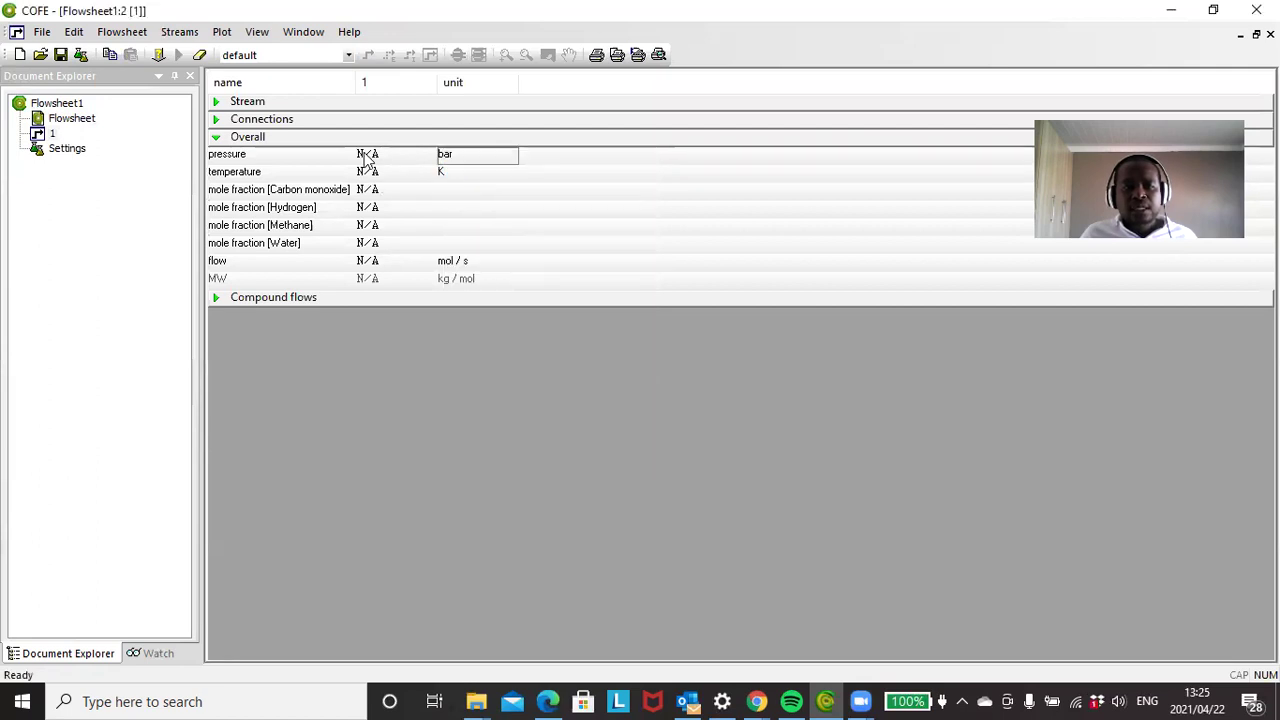
{"action": "left_click", "coordinate": [364, 155]}
{"action": "left_click", "coordinate": [372, 175]}
{"action": "left_click", "coordinate": [372, 173]}
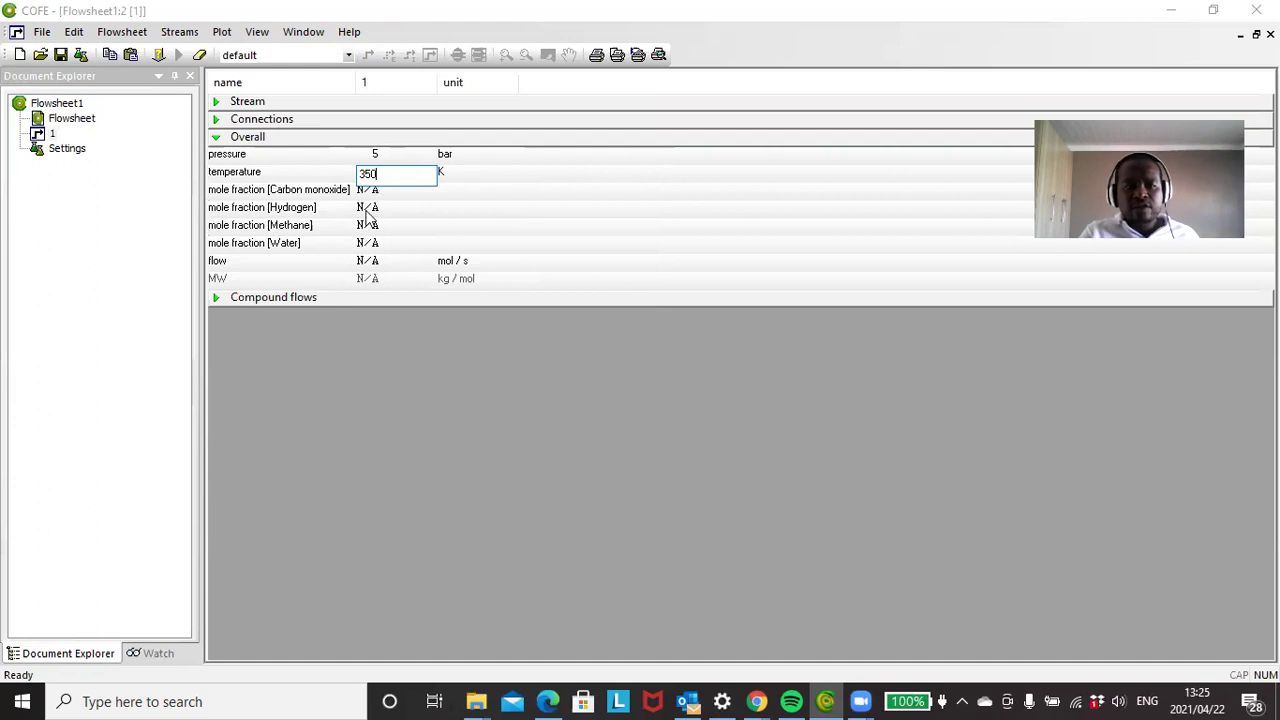
{"action": "left_click", "coordinate": [375, 192]}
Step: Give stream 1 mole fractions 0.5 CO, 0.5 H2, 0 methane and water, and 100 mol/s flow
{"action": "left_click", "coordinate": [374, 191]}
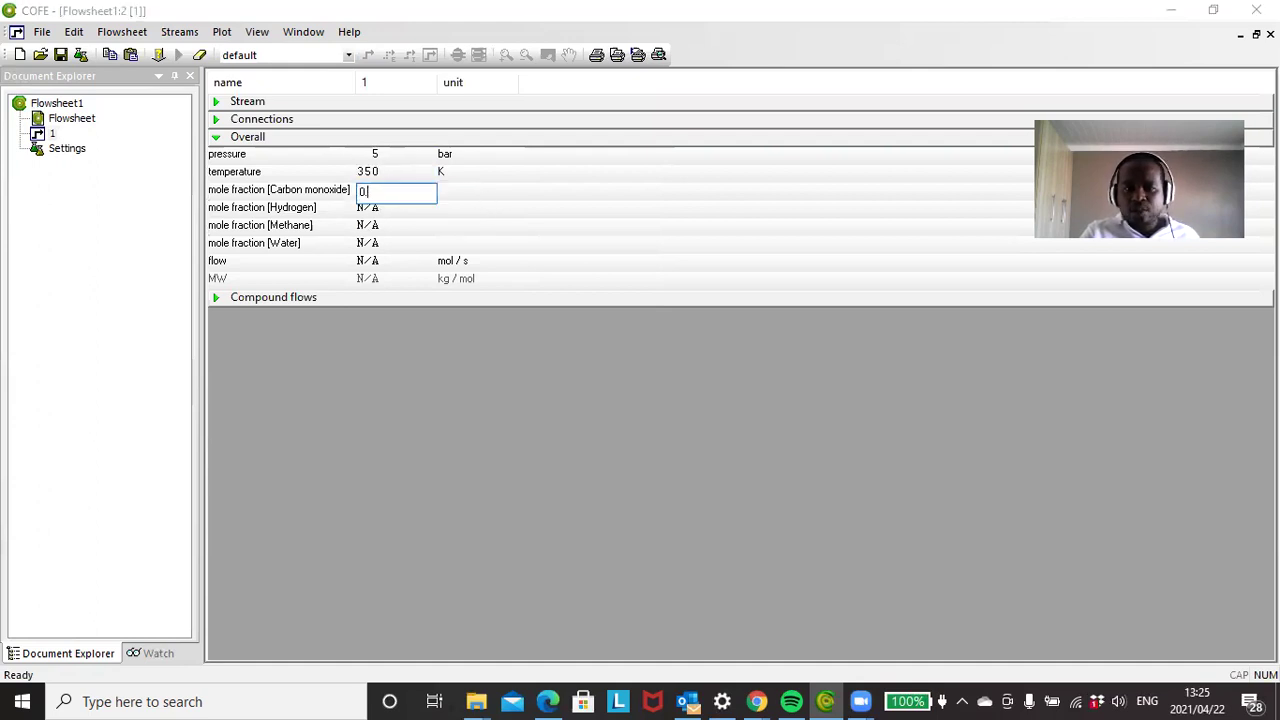
{"action": "left_click", "coordinate": [381, 220]}
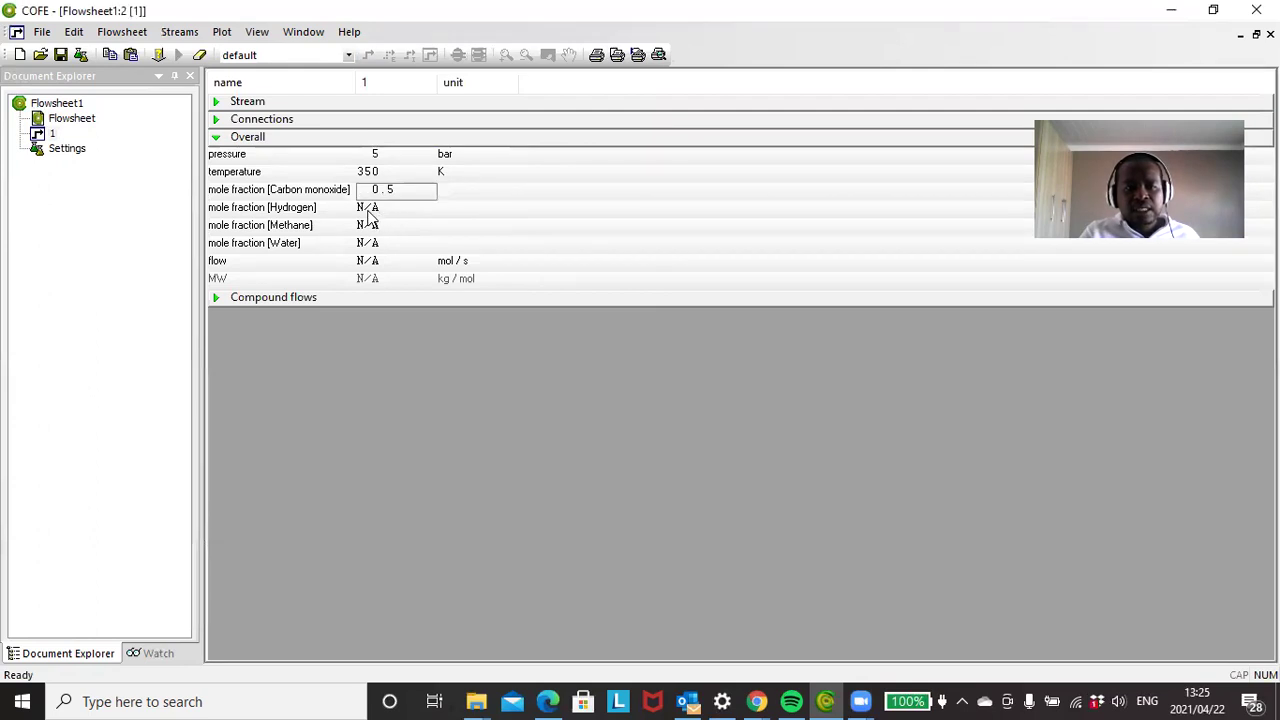
{"action": "left_click", "coordinate": [368, 210]}
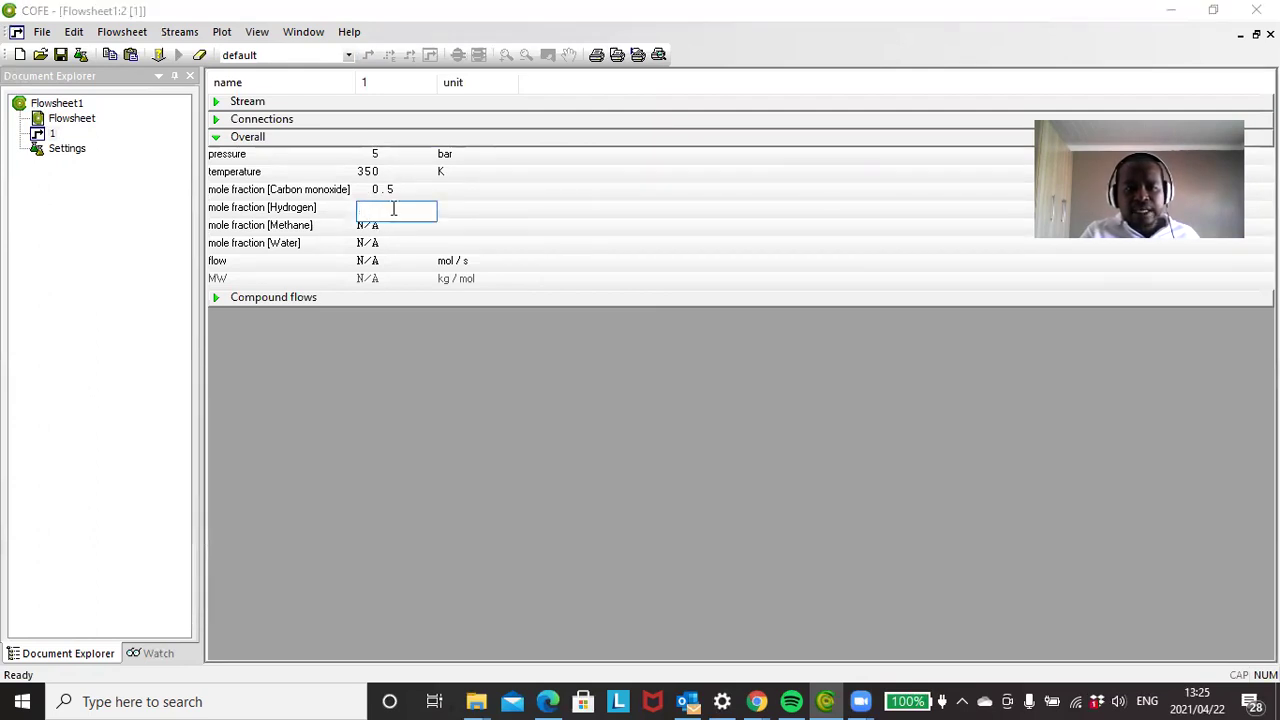
{"action": "type", "text": "0.5"}
{"action": "left_click", "coordinate": [370, 230]}
{"action": "left_click", "coordinate": [372, 228]}
{"action": "type", "text": "0"}
{"action": "key", "text": "Return"}
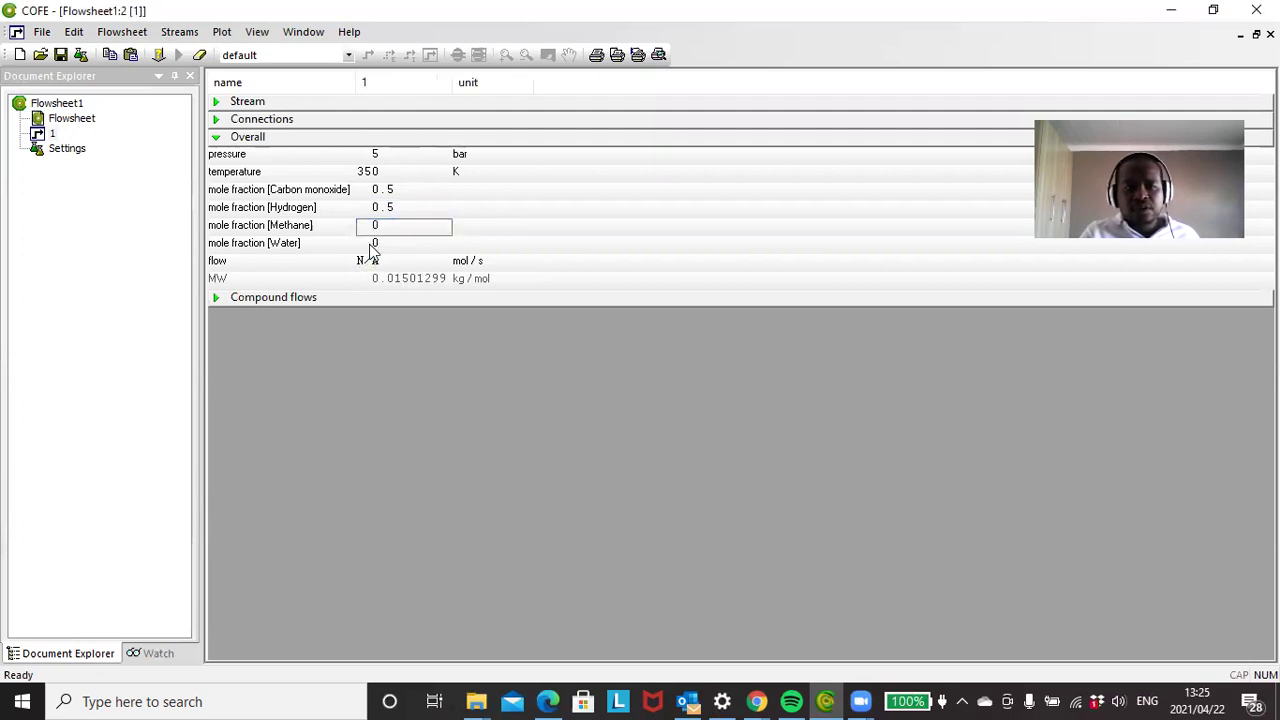
{"action": "double_click", "coordinate": [365, 261]}
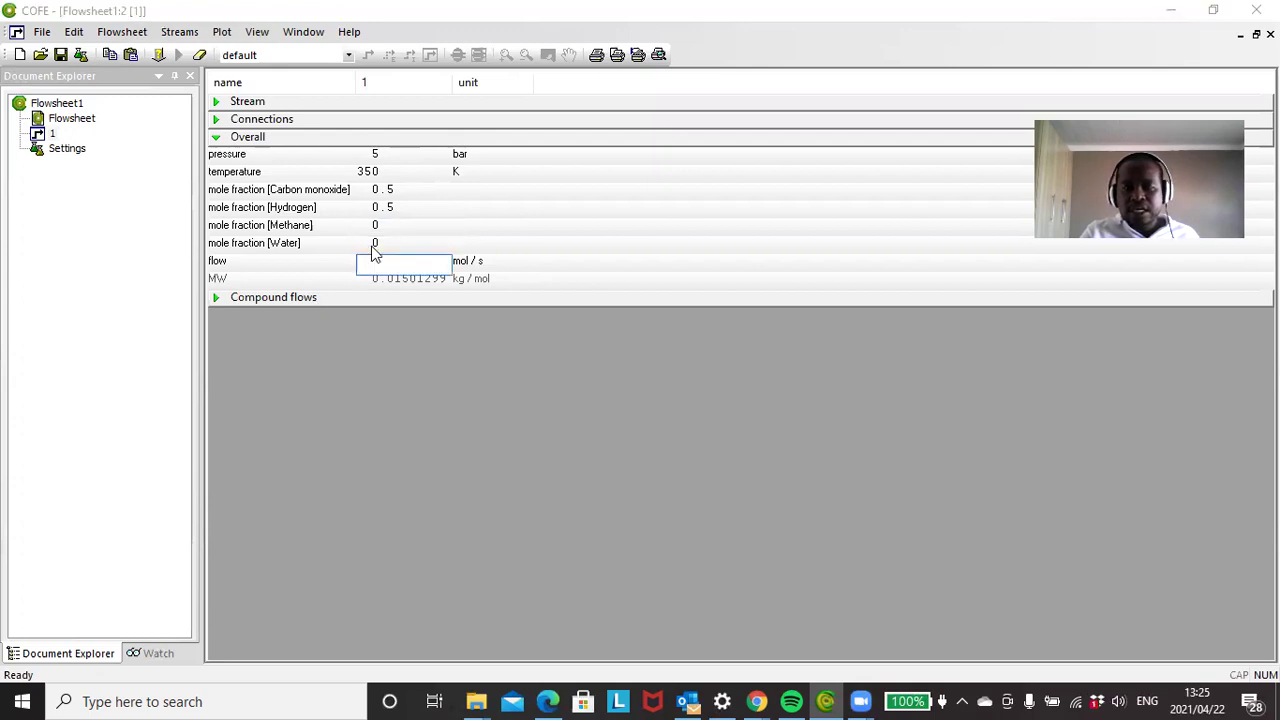
{"action": "key", "text": "Return"}
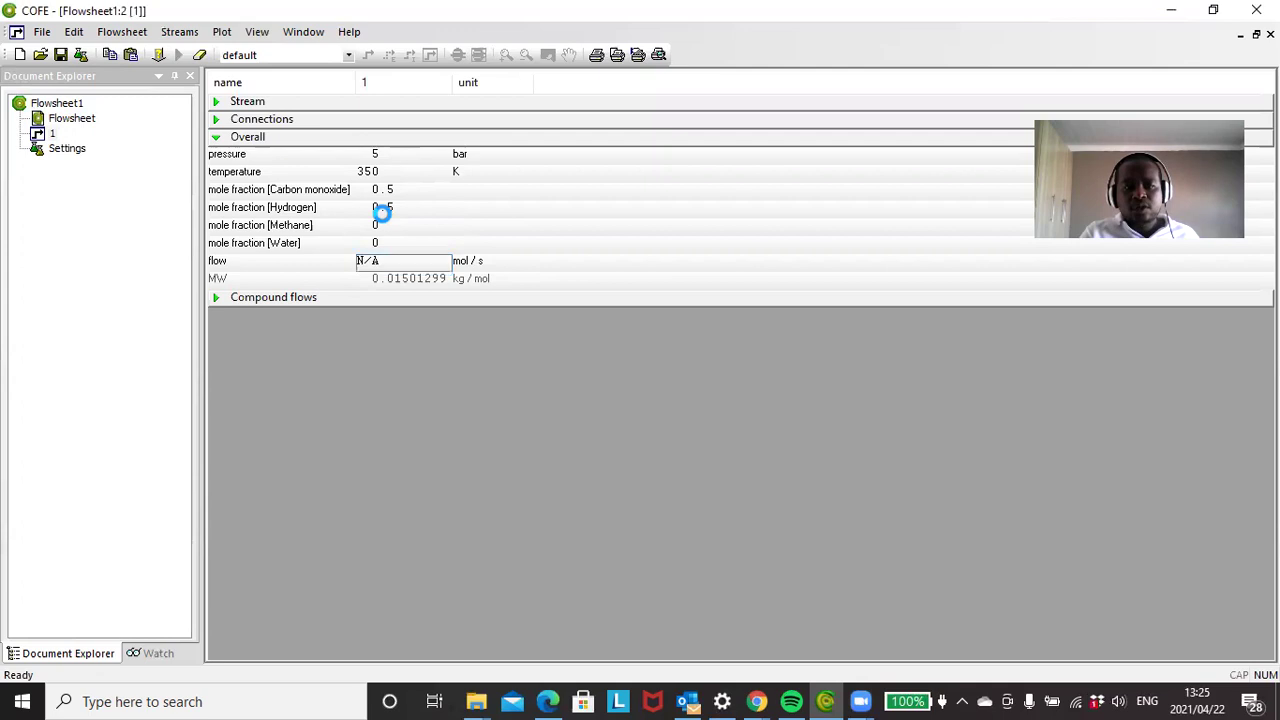
{"action": "double_click", "coordinate": [55, 120]}
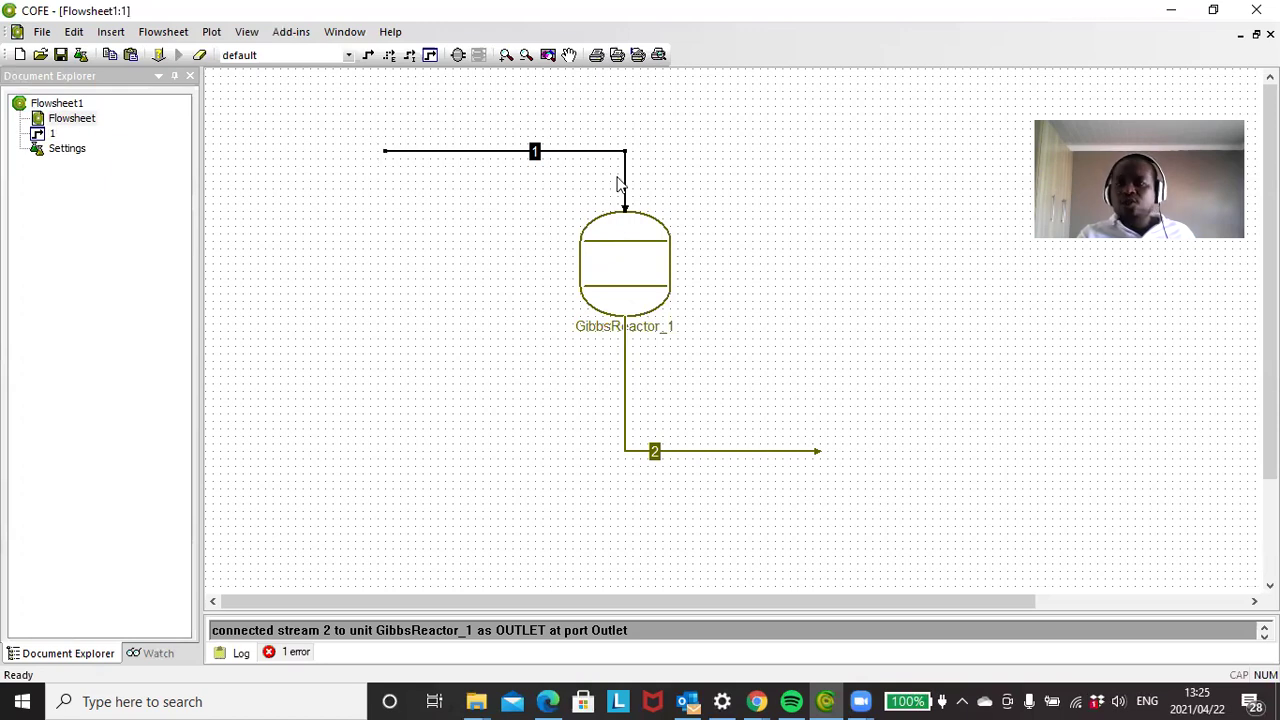
Step: Mark all four compounds, including water, as reactive in GibbsReactor_1
{"action": "double_click", "coordinate": [613, 259]}
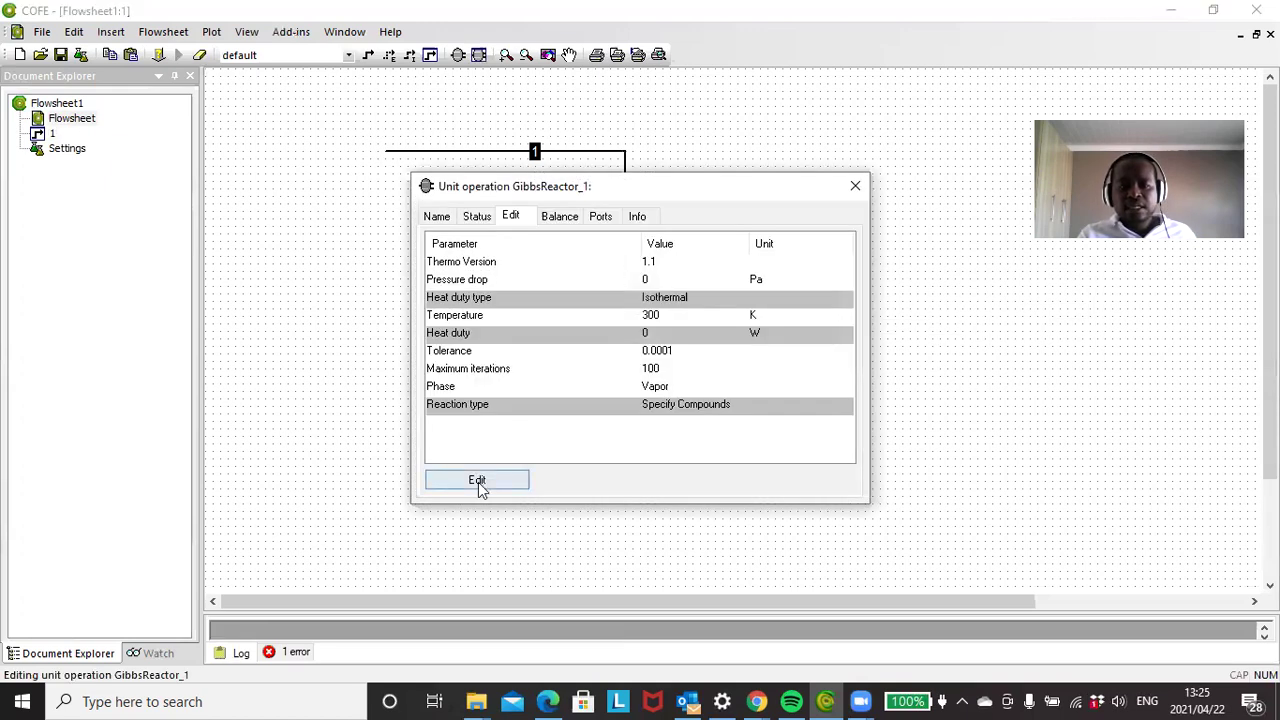
{"action": "left_click", "coordinate": [478, 482]}
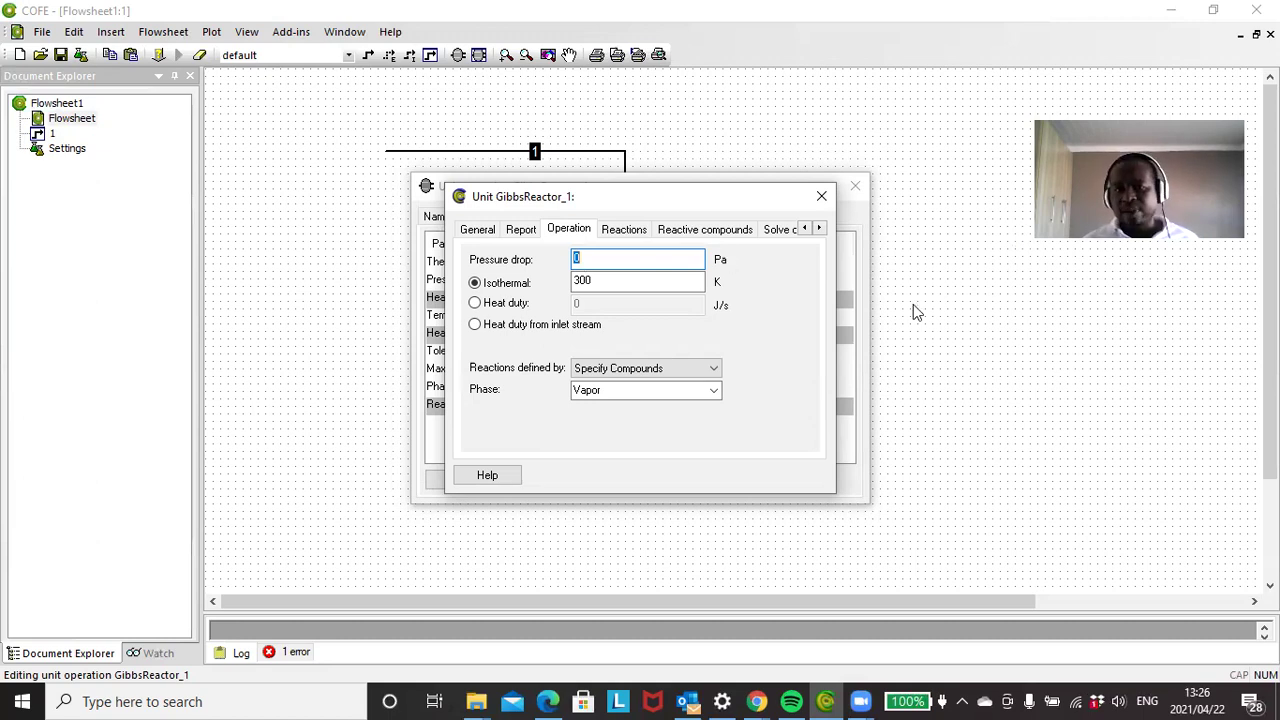
{"action": "left_click", "coordinate": [777, 232]}
{"action": "left_click", "coordinate": [690, 232]}
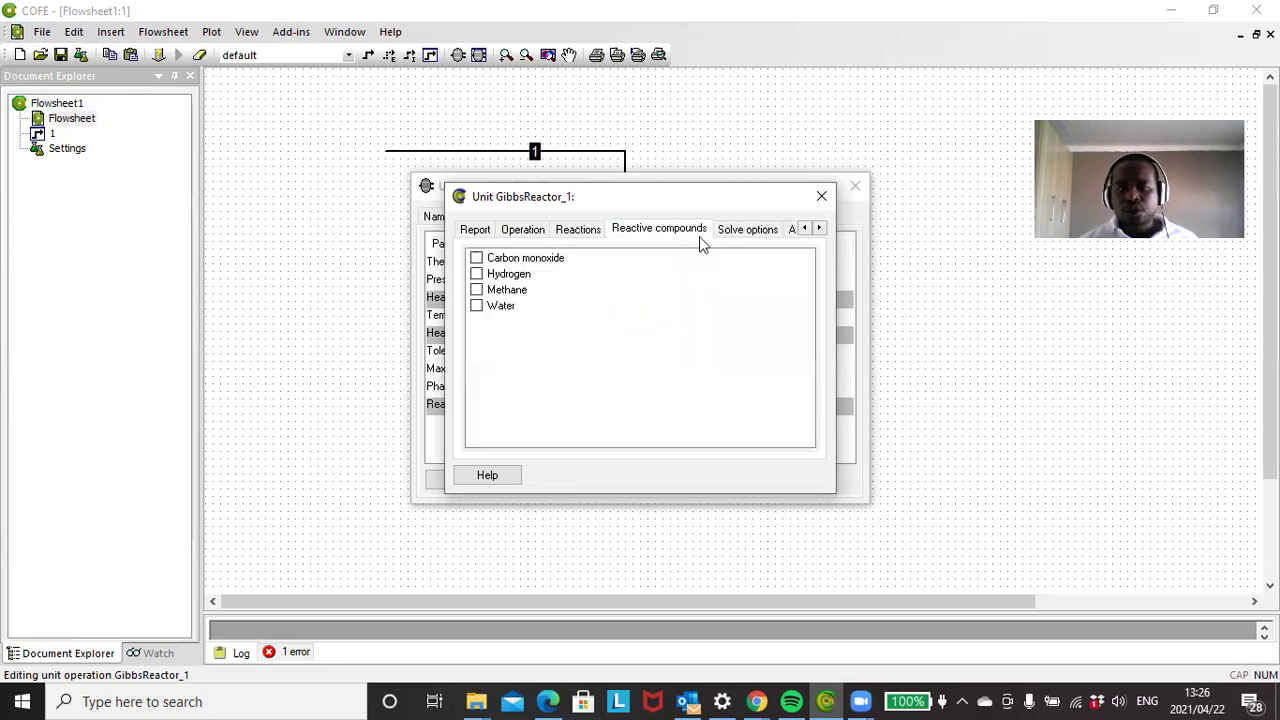
{"action": "left_click", "coordinate": [477, 306]}
{"action": "left_click", "coordinate": [477, 258]}
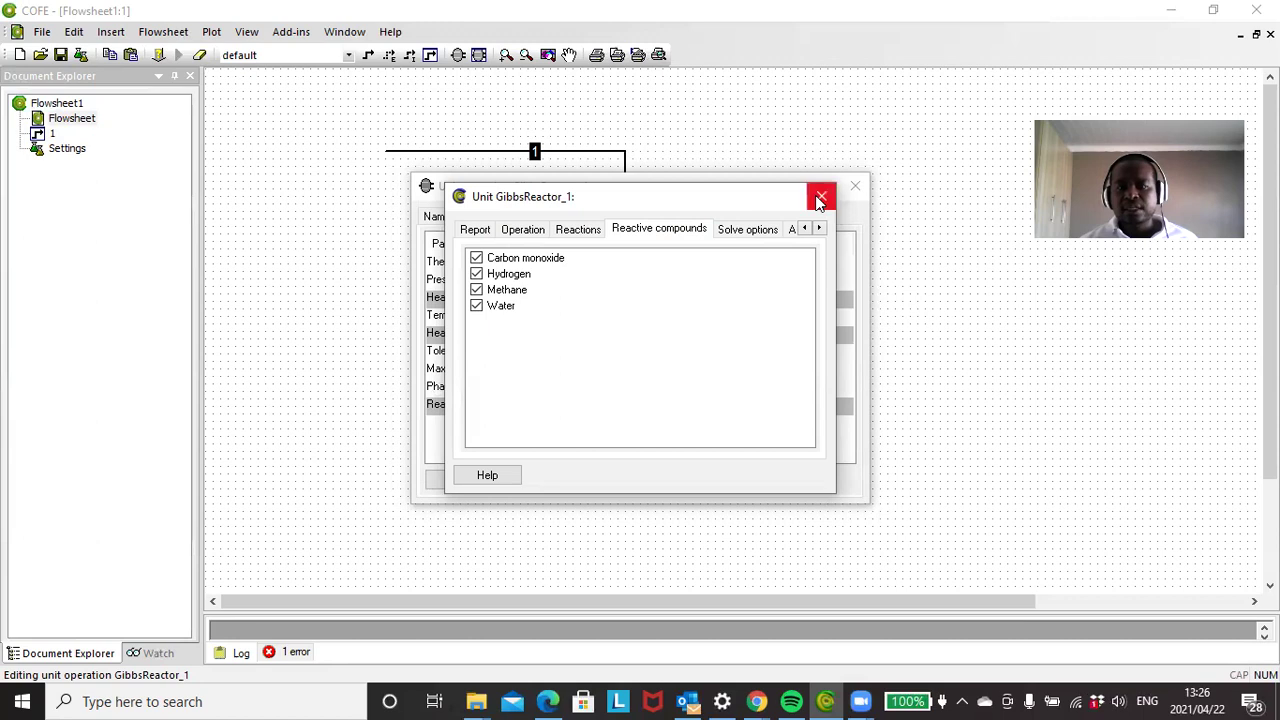
{"action": "left_click", "coordinate": [821, 196]}
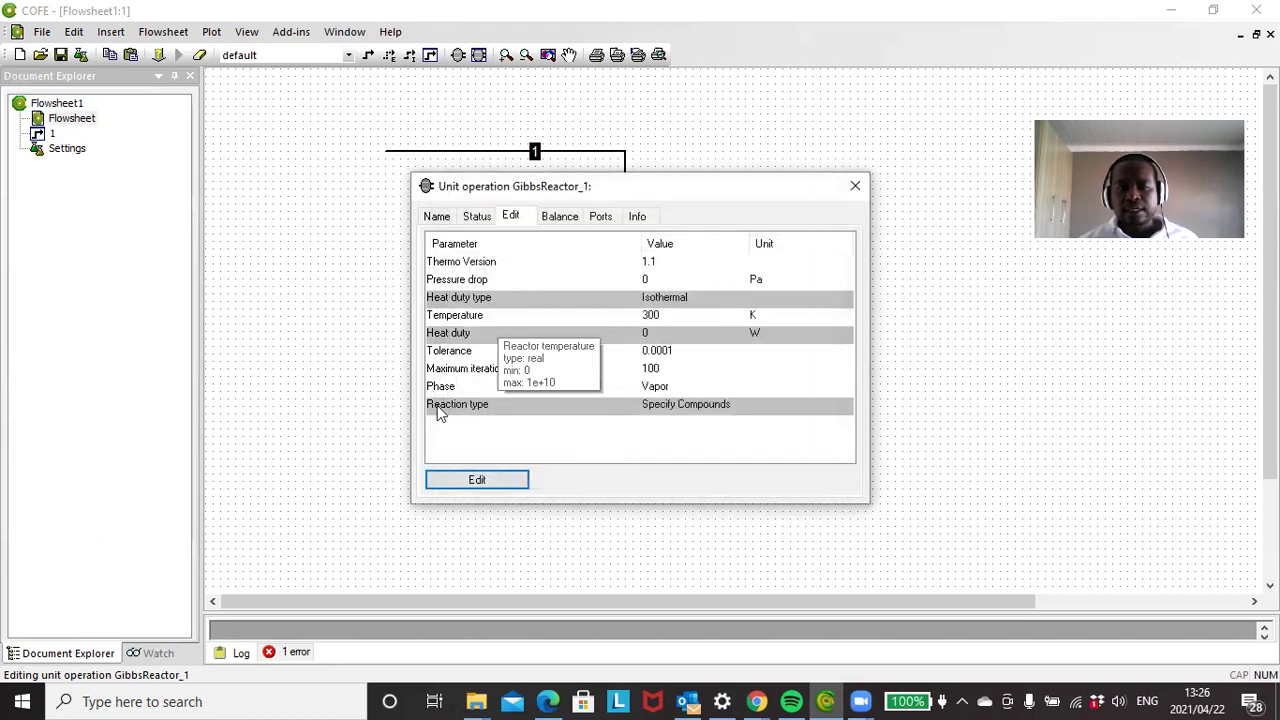
Step: Set GibbsReactor_1's isothermal temperature to 350 K and close its dialogs
{"action": "left_click", "coordinate": [516, 481]}
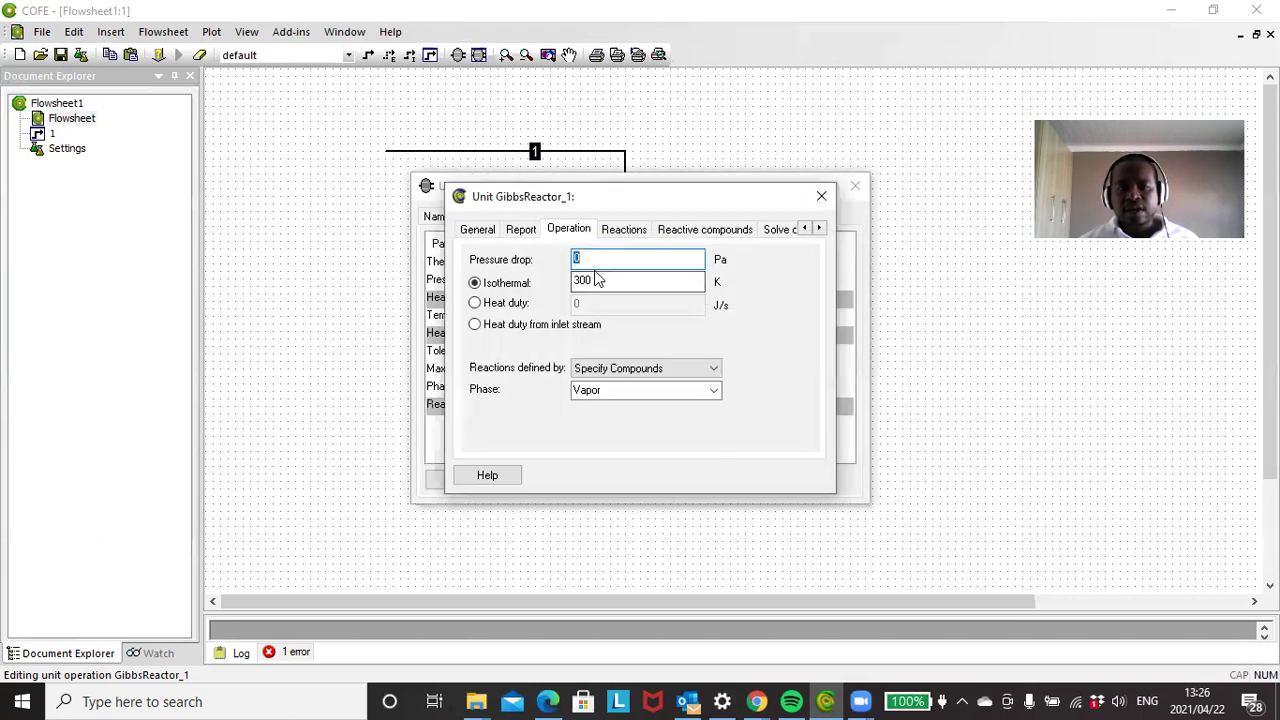
{"action": "double_click", "coordinate": [600, 284]}
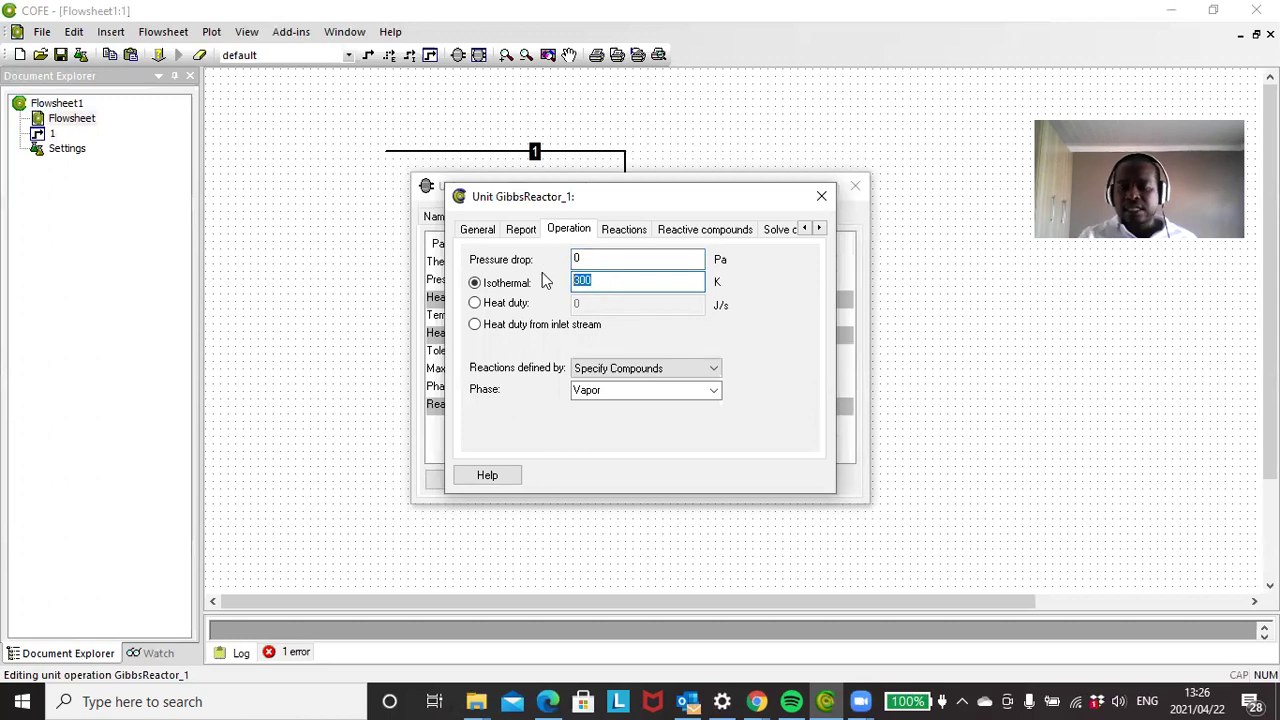
{"action": "type", "text": "3"}
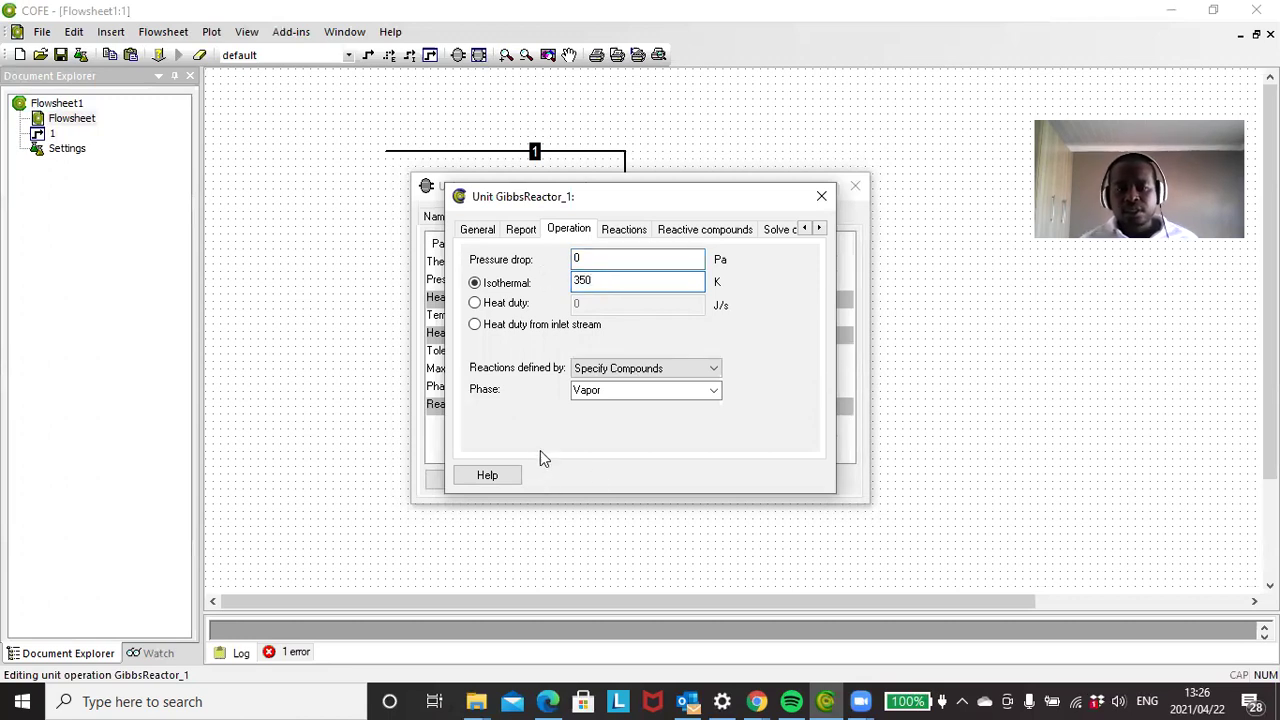
{"action": "left_click", "coordinate": [821, 197]}
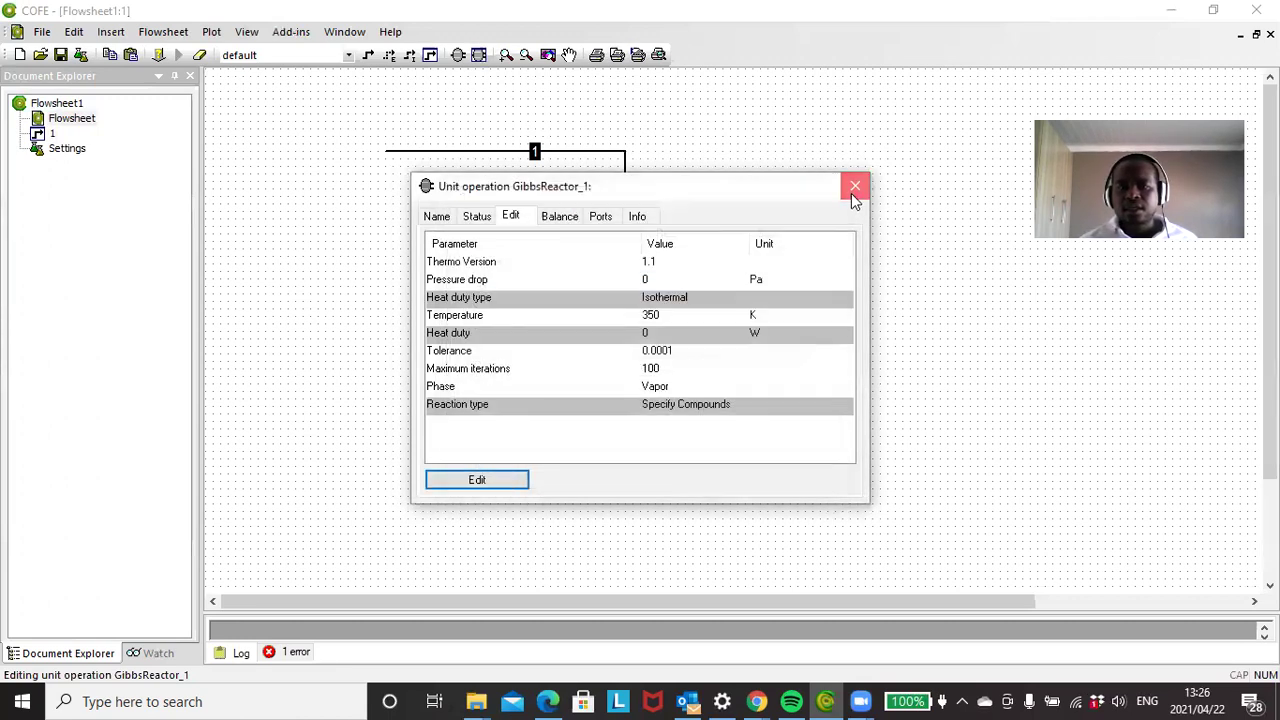
{"action": "left_click", "coordinate": [856, 189]}
Step: Solve the flowsheet and view stream 2's results: 66.67 mol/s, 0.5 CO, 0.25 methane, 0.25 water
{"action": "mouse_move", "coordinate": [600, 294]}
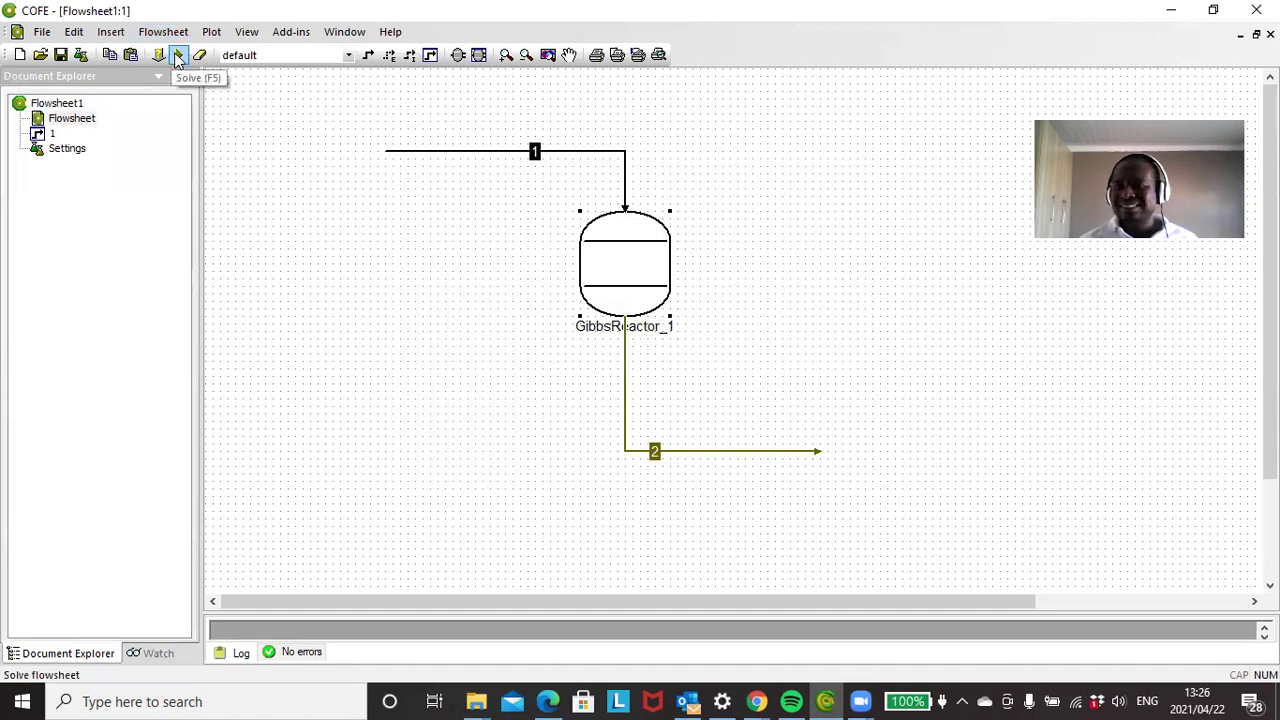
{"action": "left_click", "coordinate": [178, 57]}
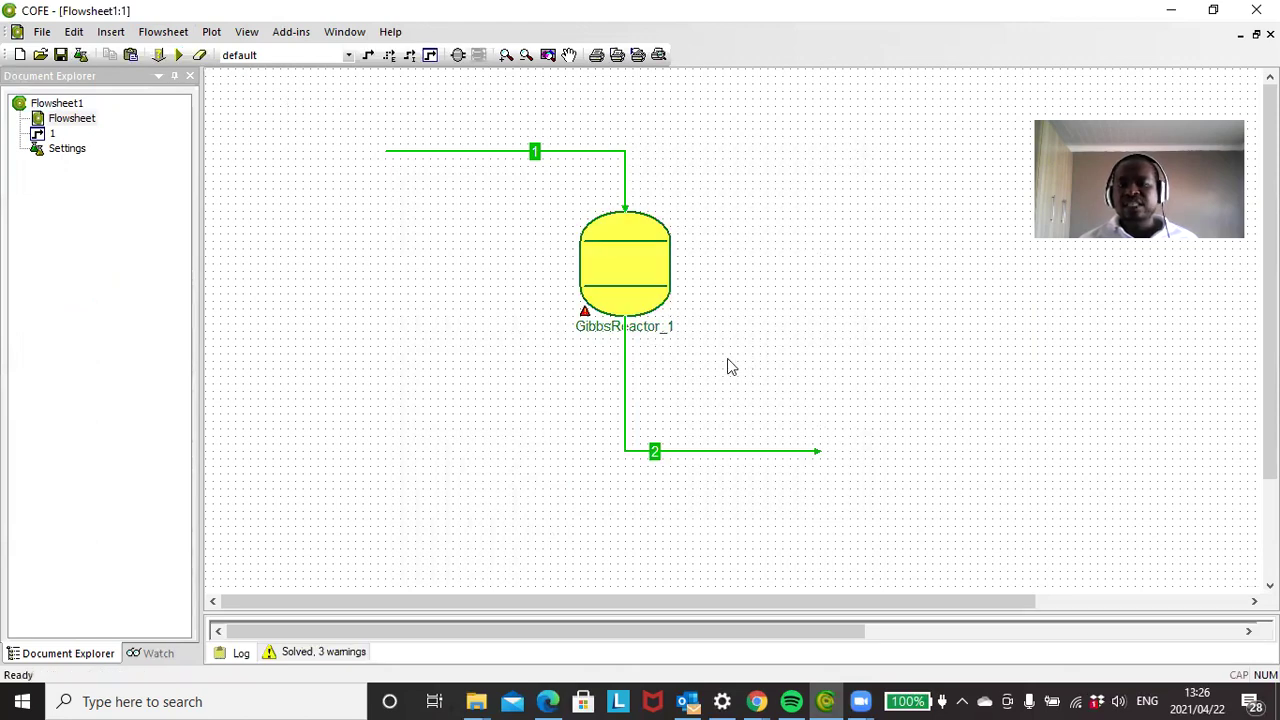
{"action": "mouse_move", "coordinate": [585, 320]}
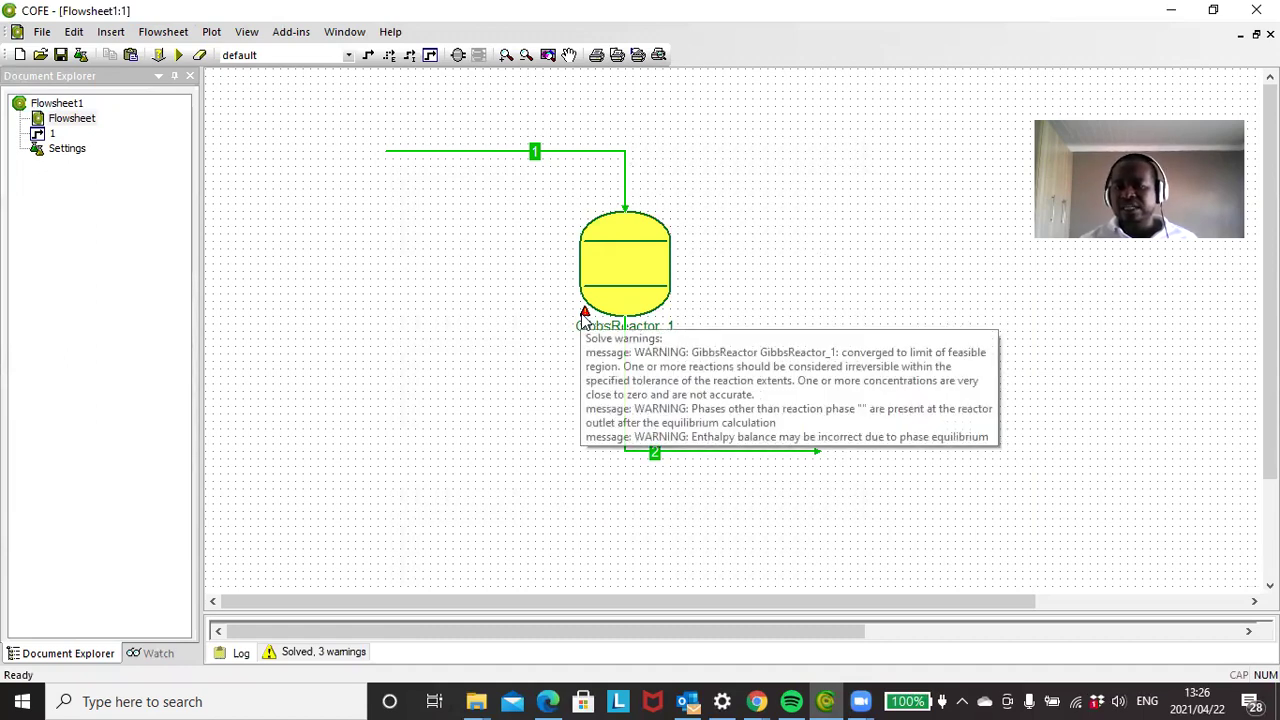
{"action": "double_click", "coordinate": [714, 452]}
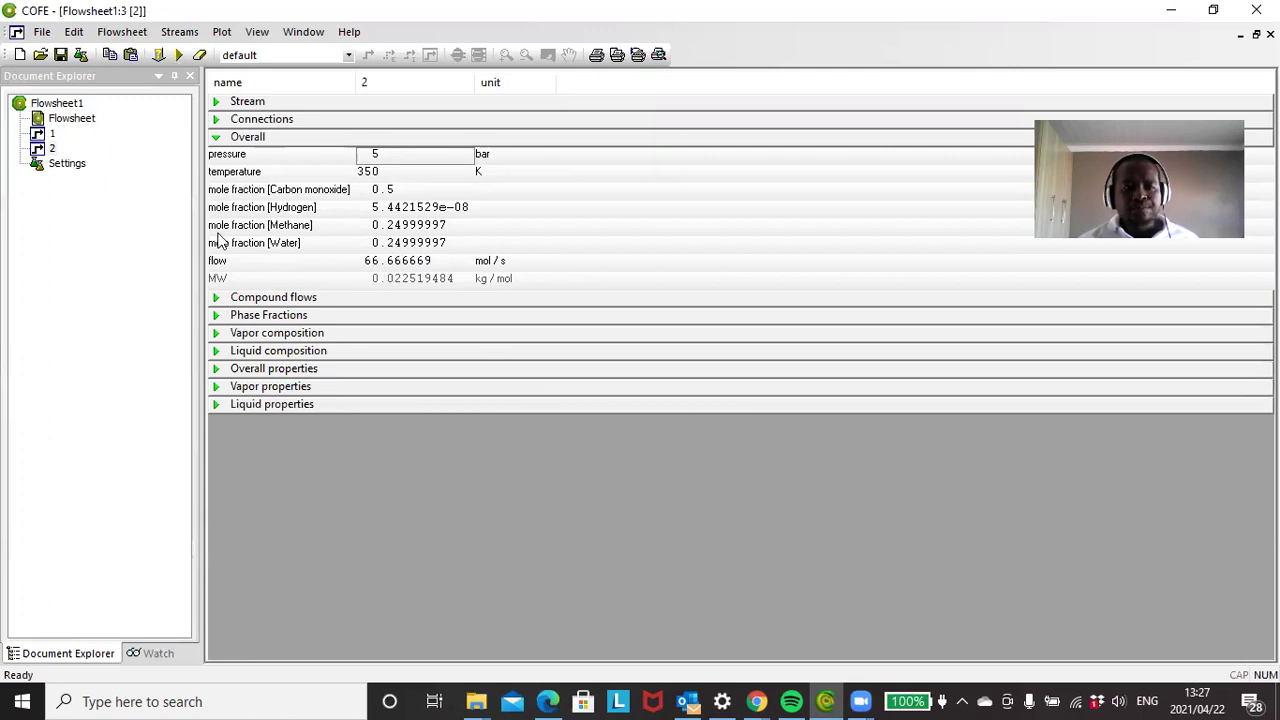
Step: Set feed stream 1 to 0.3 carbon monoxide and 0.7 hydrogen mole fractions
{"action": "double_click", "coordinate": [76, 120]}
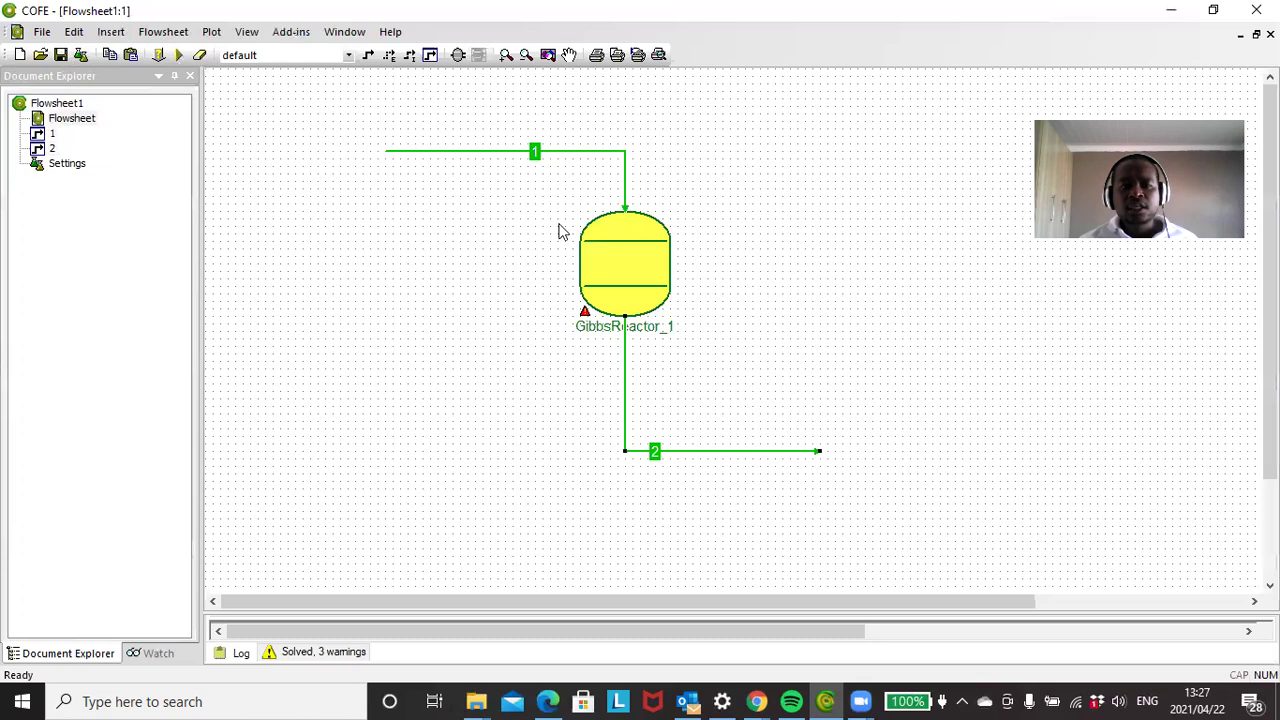
{"action": "double_click", "coordinate": [428, 154]}
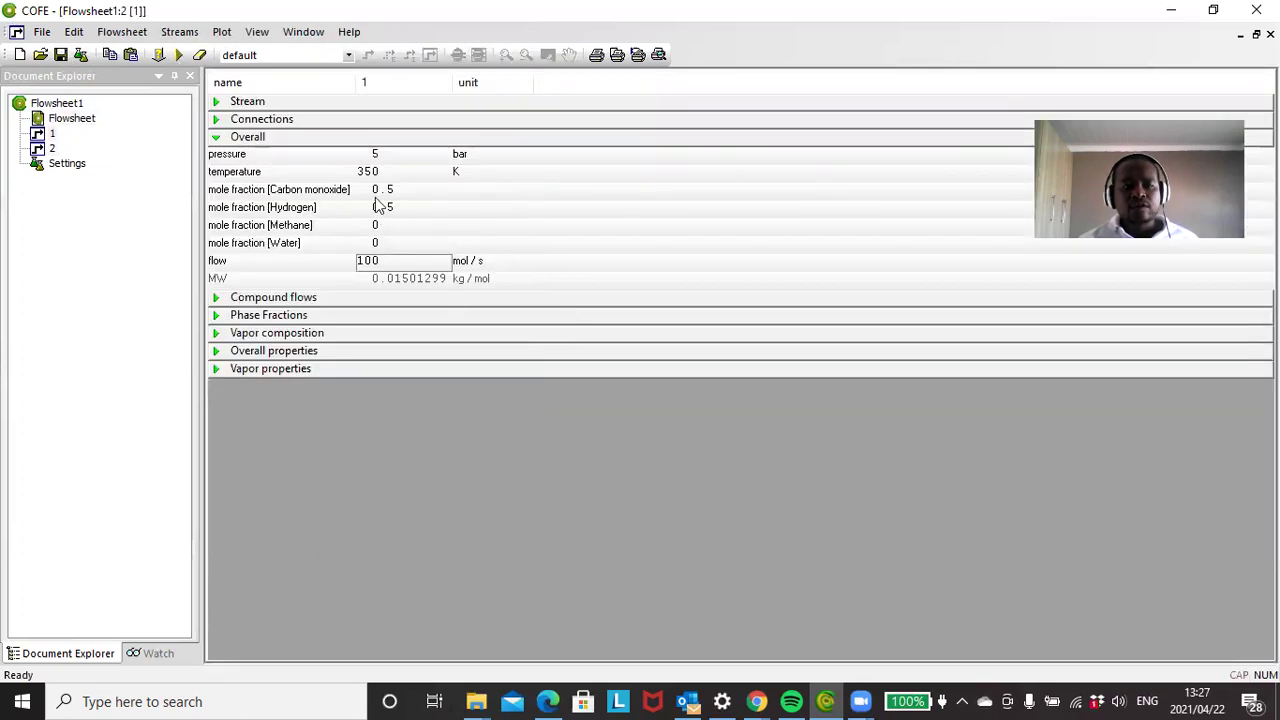
{"action": "left_click", "coordinate": [372, 191]}
{"action": "double_click", "coordinate": [376, 191]}
{"action": "type", "text": "0."}
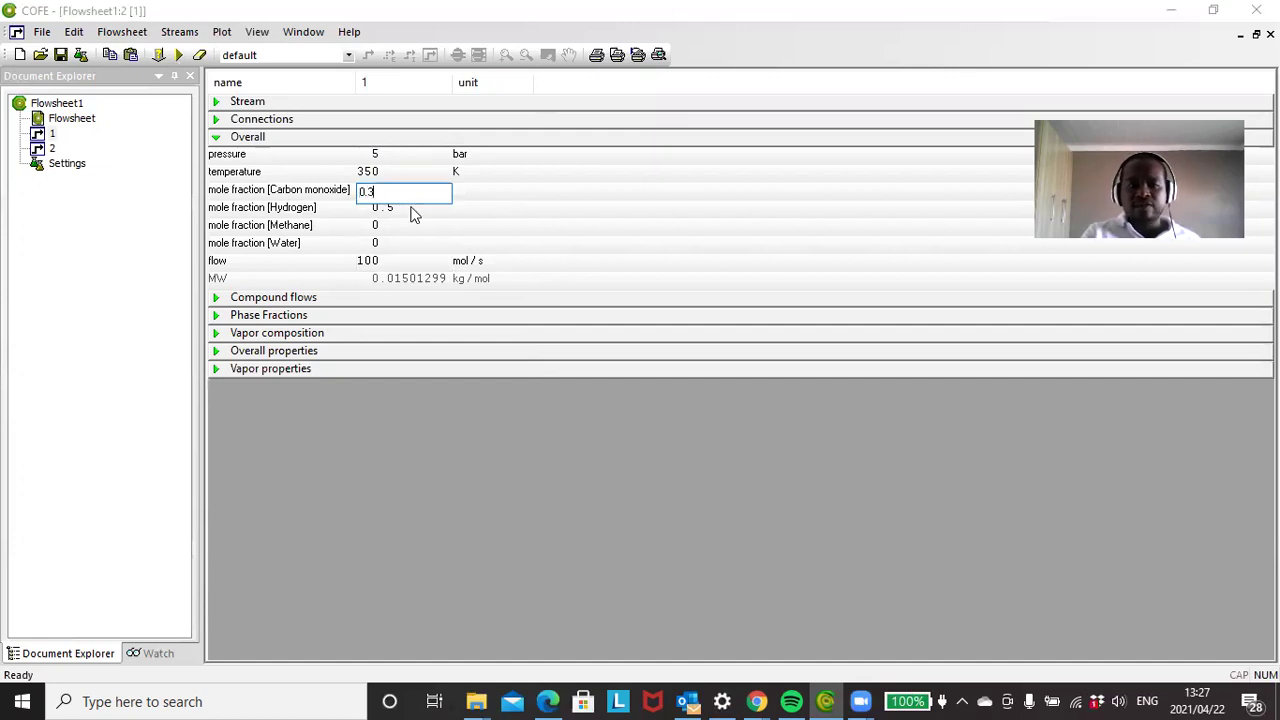
{"action": "double_click", "coordinate": [388, 209]}
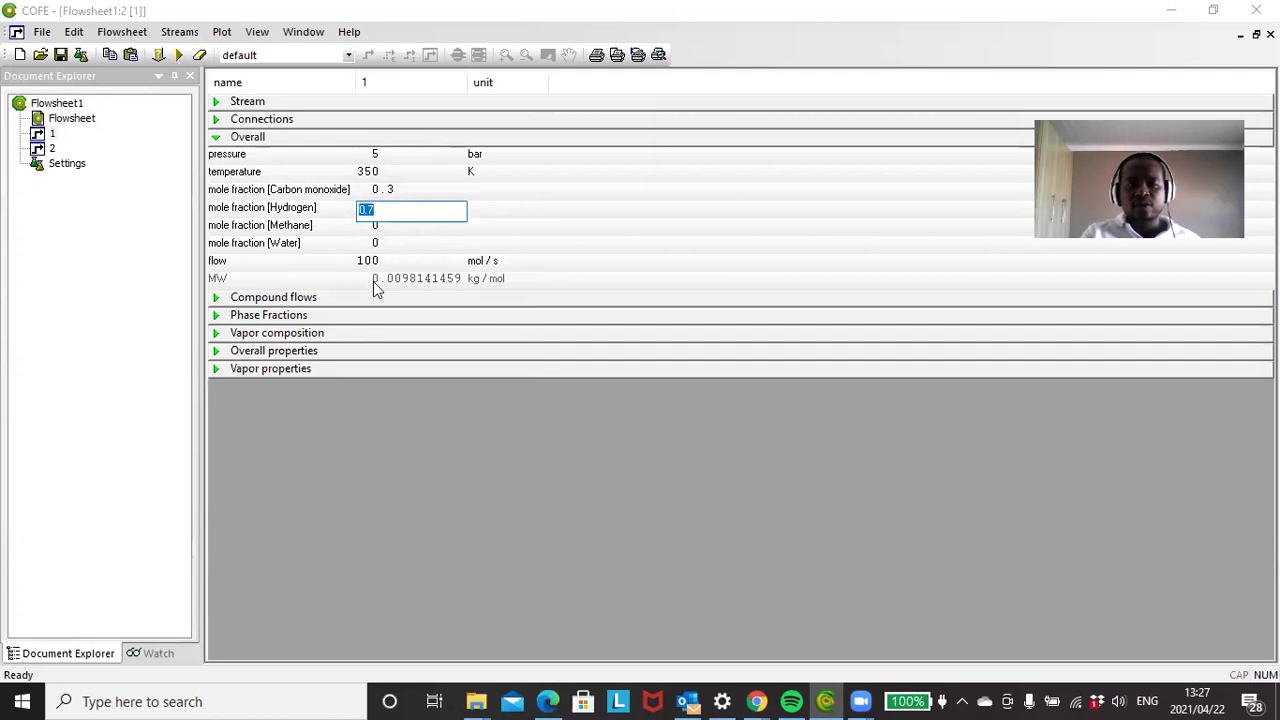
{"action": "left_click", "coordinate": [372, 246]}
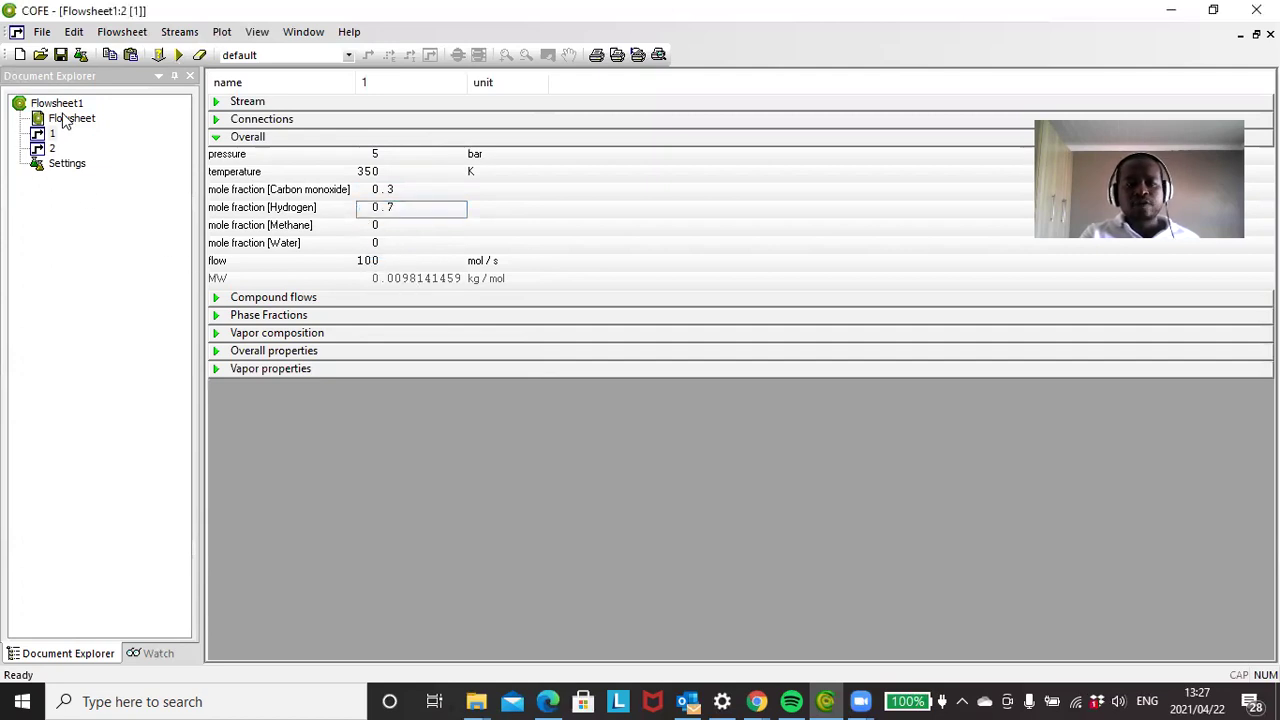
Step: Solve the flowsheet and view stream 2's results: 53.33 mol/s, 0.125 CO, 0.4375 methane and water
{"action": "double_click", "coordinate": [60, 118]}
{"action": "left_click", "coordinate": [178, 55]}
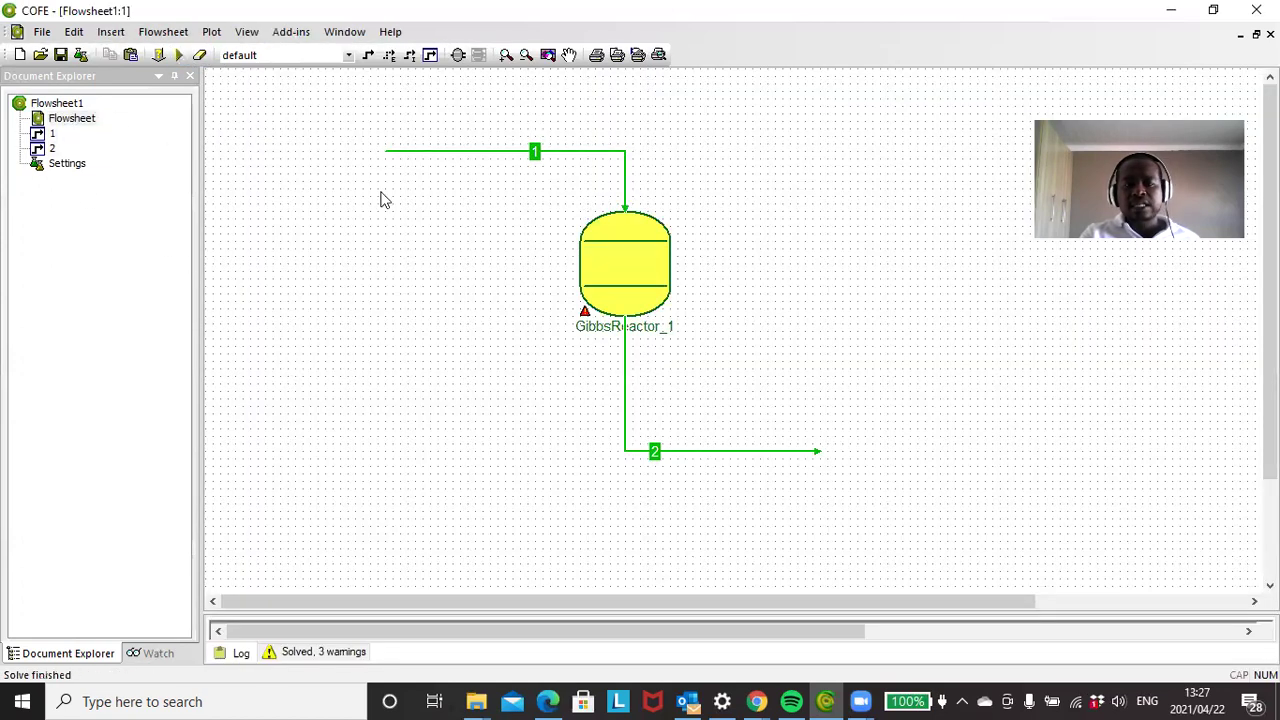
{"action": "double_click", "coordinate": [626, 360]}
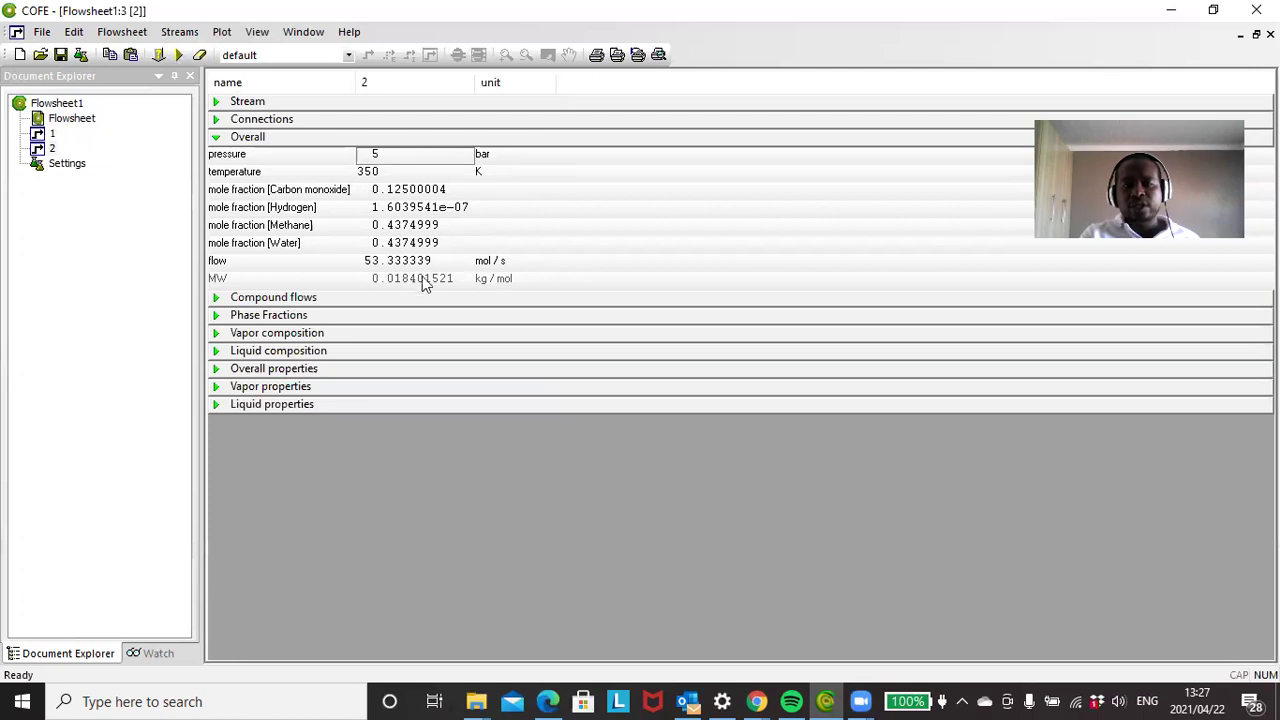
Step: Change feed stream 1's carbon monoxide mole fraction to 0.1, leaving 0.9 hydrogen
{"action": "left_click", "coordinate": [66, 122]}
{"action": "double_click", "coordinate": [66, 128]}
{"action": "double_click", "coordinate": [458, 150]}
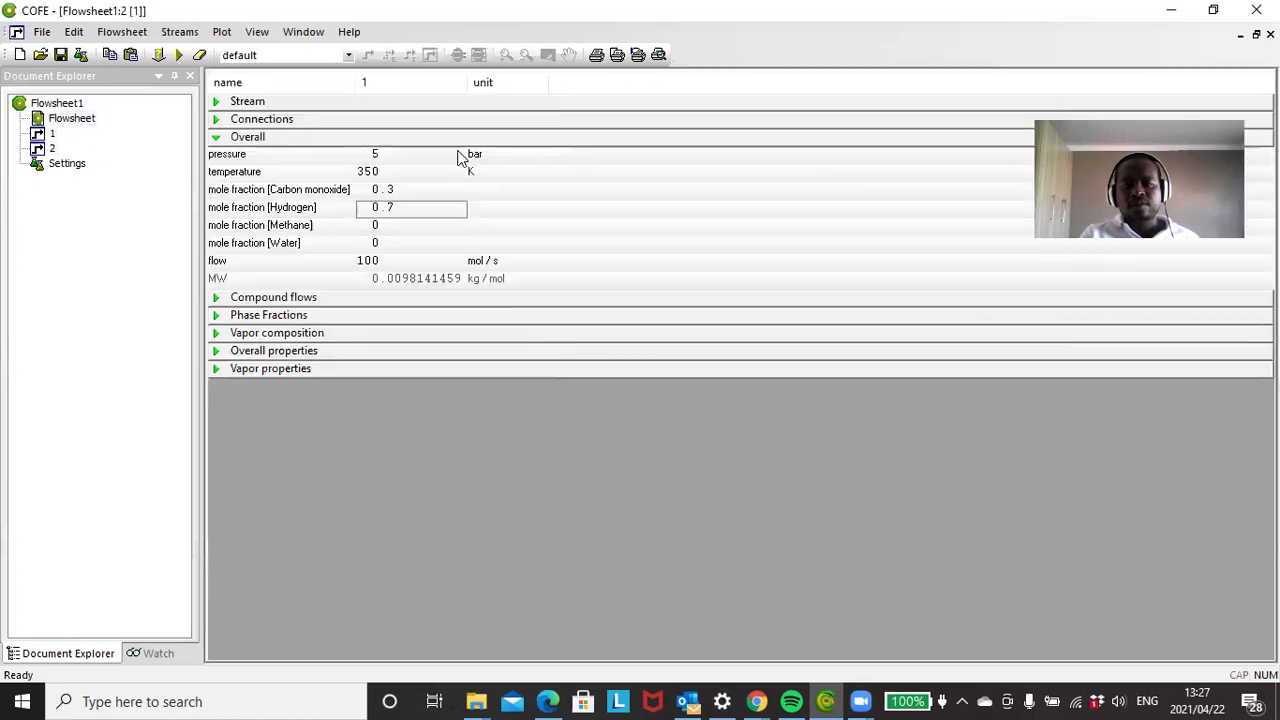
{"action": "left_click", "coordinate": [380, 190]}
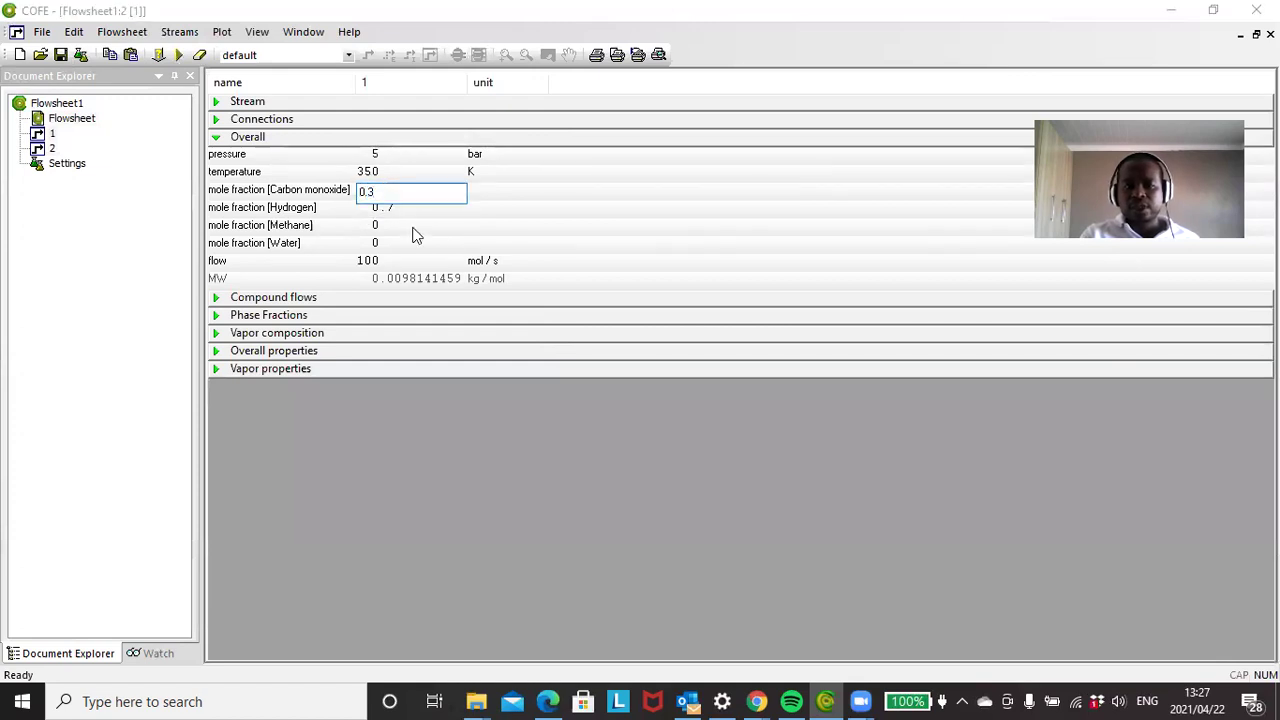
{"action": "type", "text": ".1"}
{"action": "key", "text": "Return"}
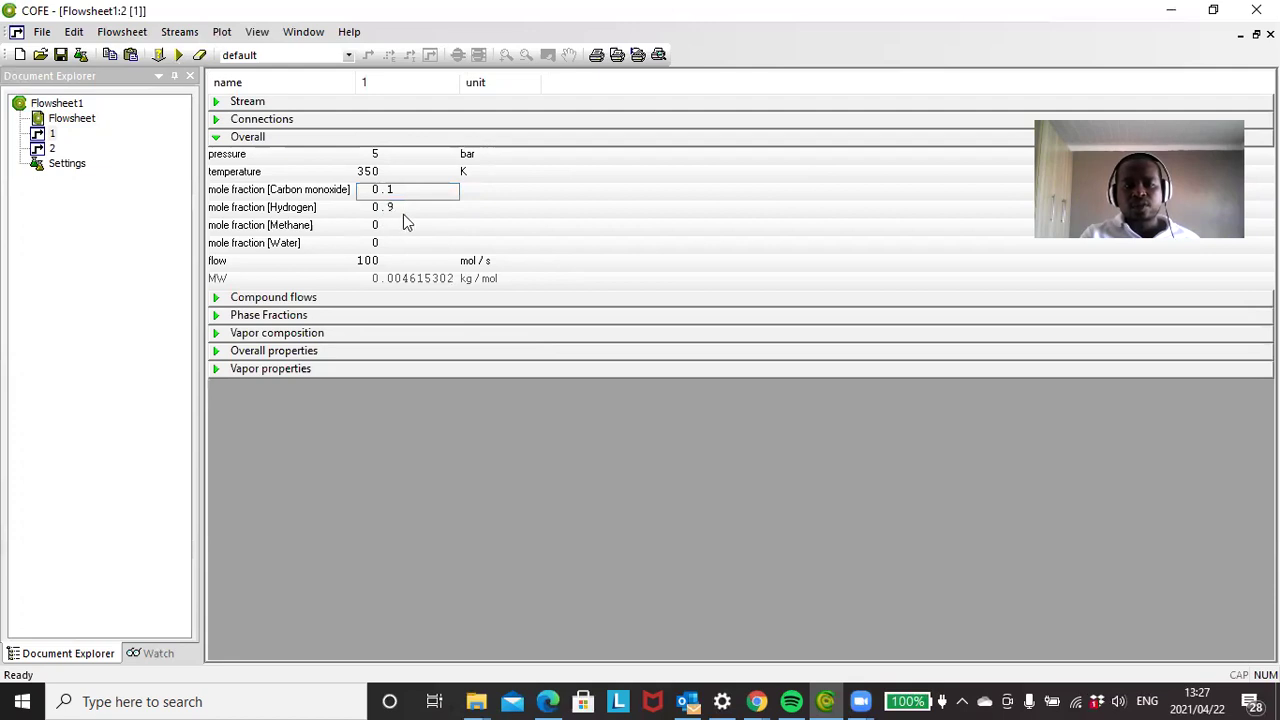
Step: Re-solve the flowsheet and view stream 2's new results at 80 mol/s
{"action": "double_click", "coordinate": [68, 120]}
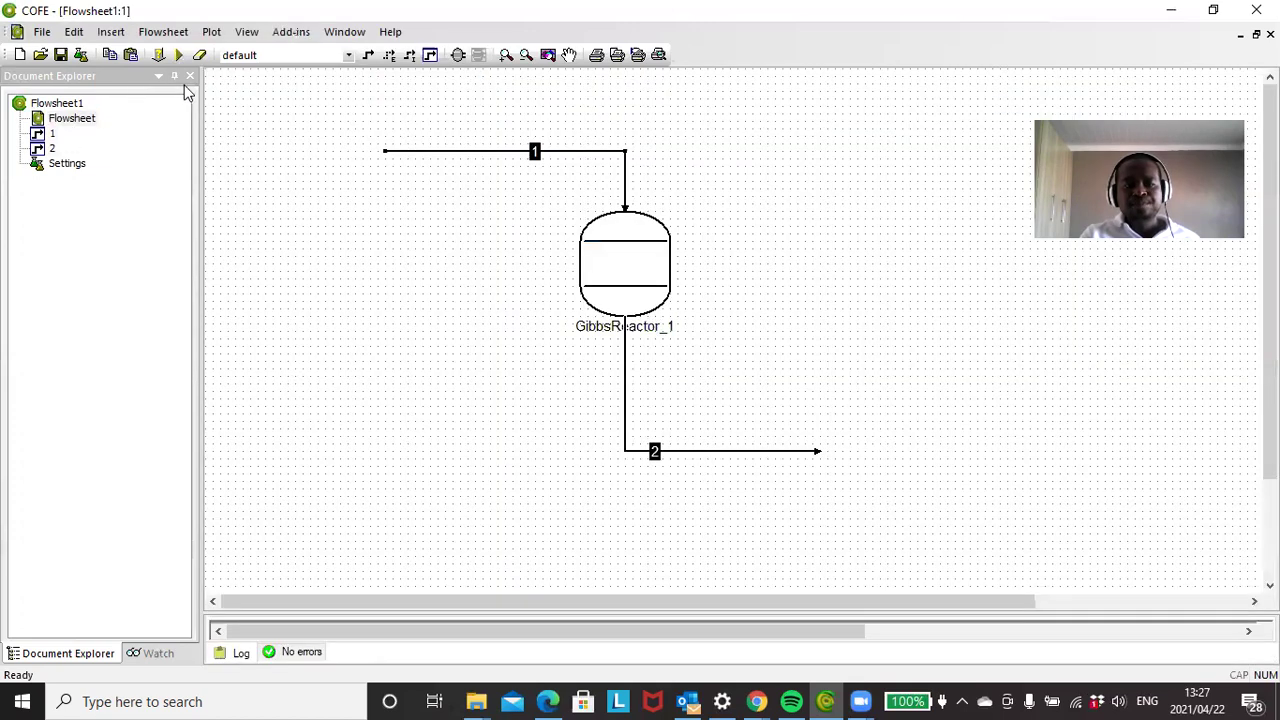
{"action": "left_click", "coordinate": [178, 55]}
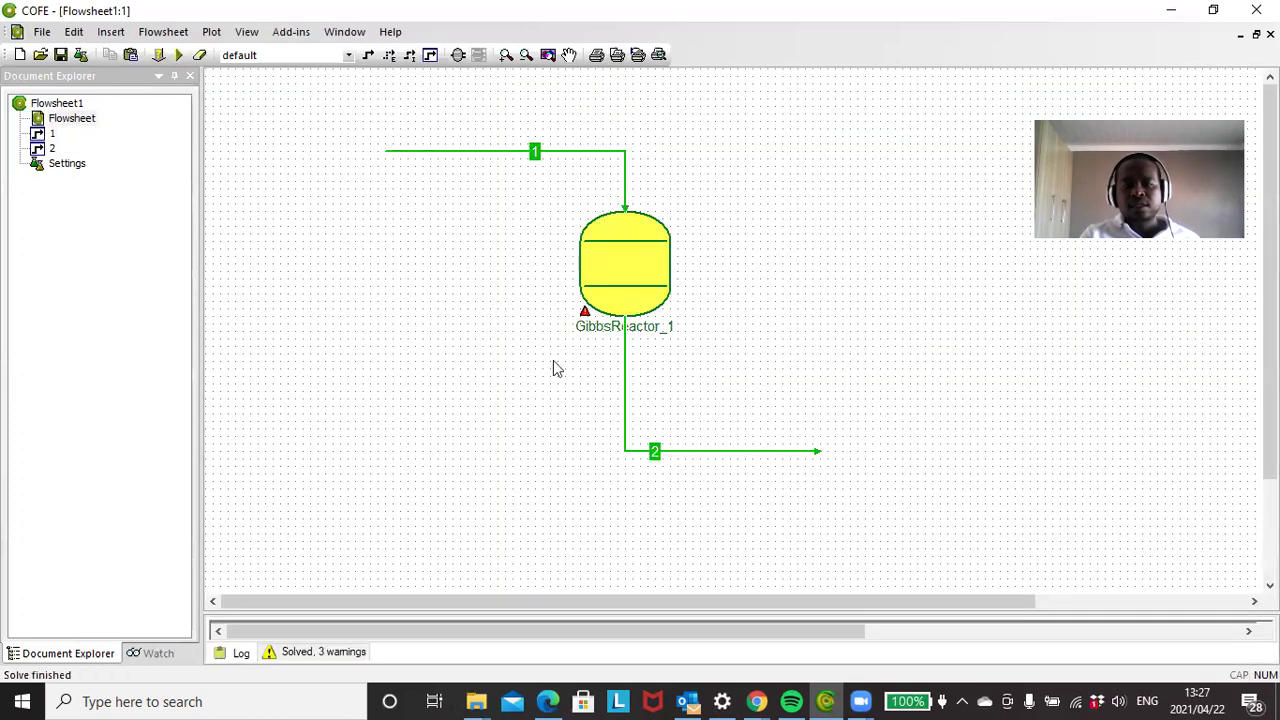
{"action": "double_click", "coordinate": [707, 452]}
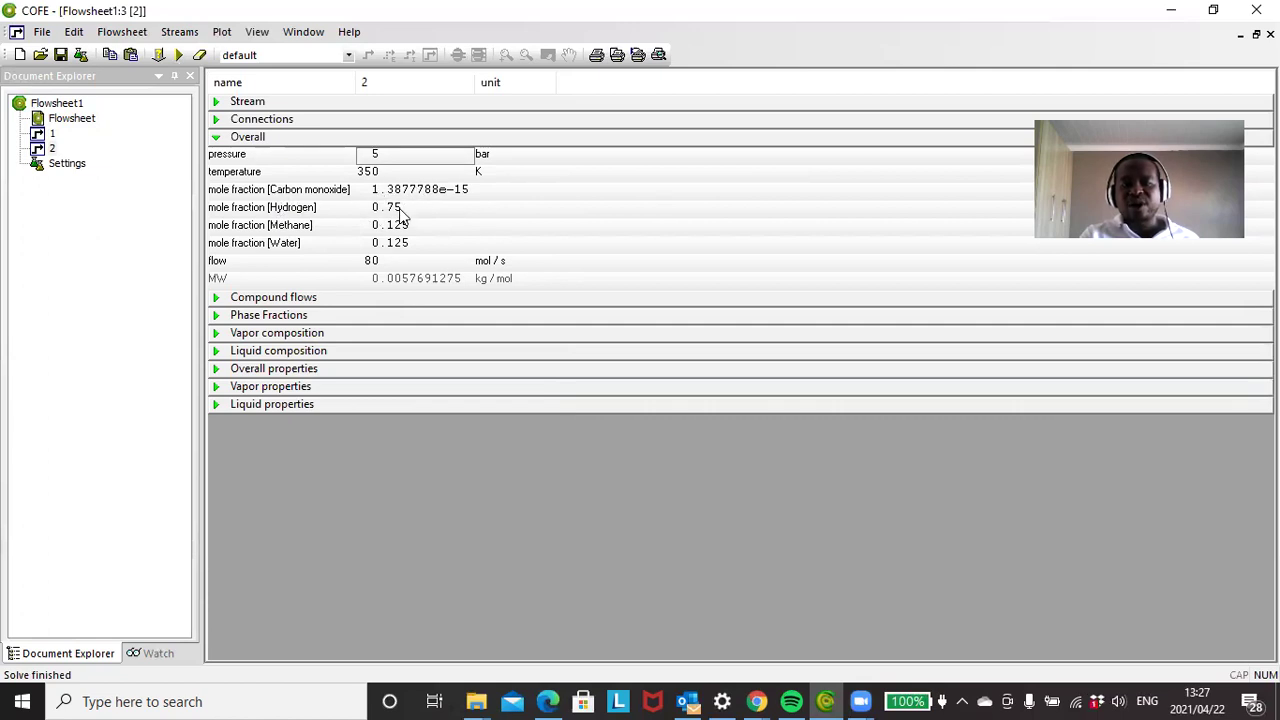
Step: Begin inserting a unit operation on the flowsheet, then cancel it
{"action": "double_click", "coordinate": [63, 120]}
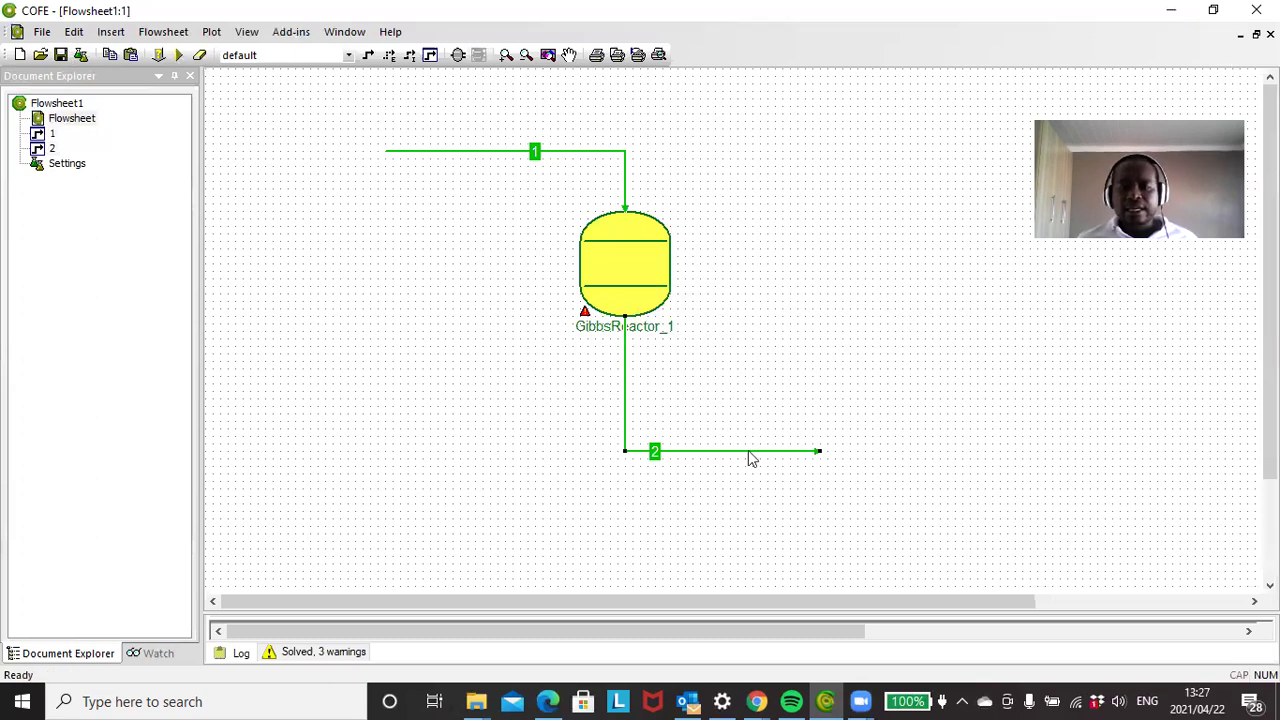
{"action": "mouse_move", "coordinate": [752, 458]}
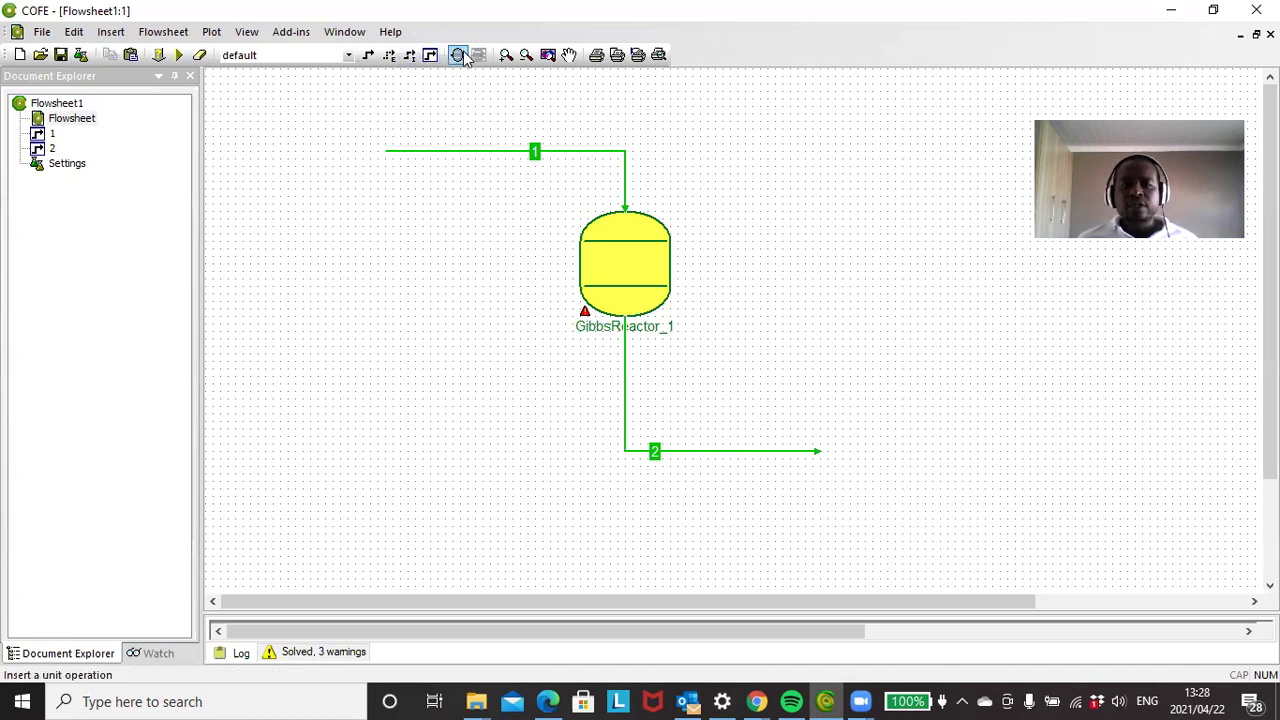
{"action": "left_click", "coordinate": [458, 55]}
{"action": "left_click", "coordinate": [540, 334]}
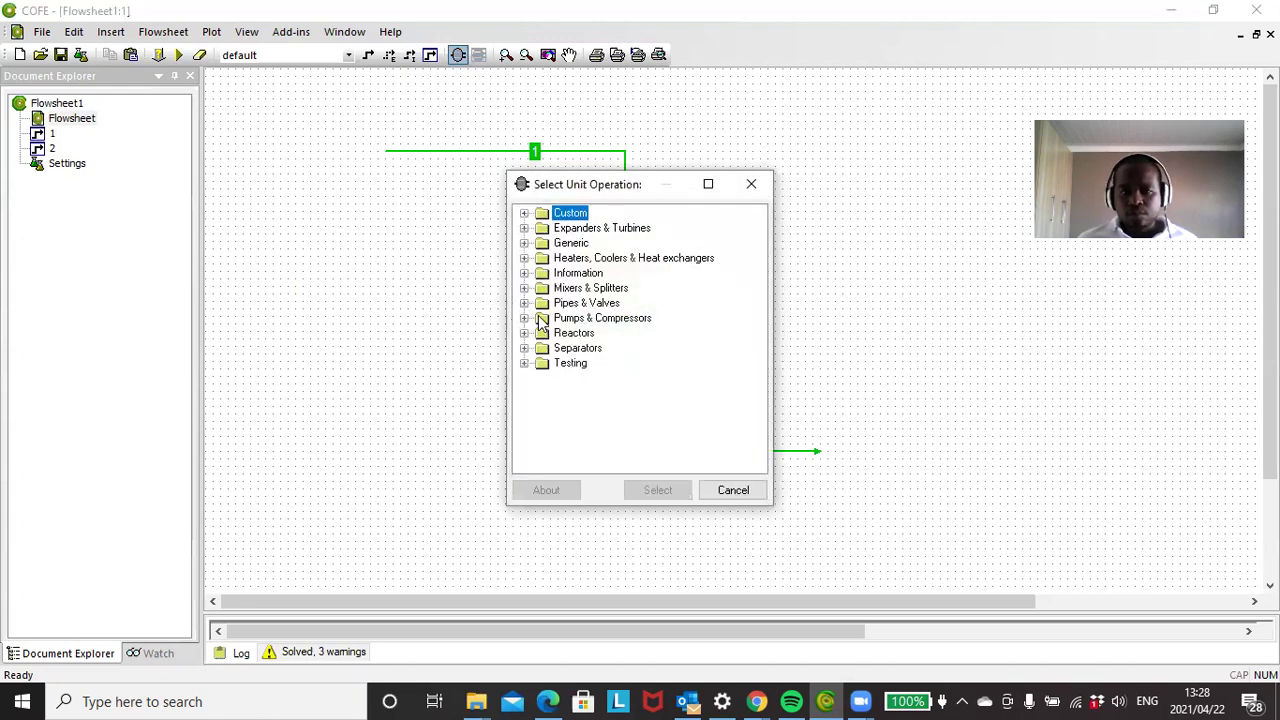
{"action": "left_click", "coordinate": [731, 491]}
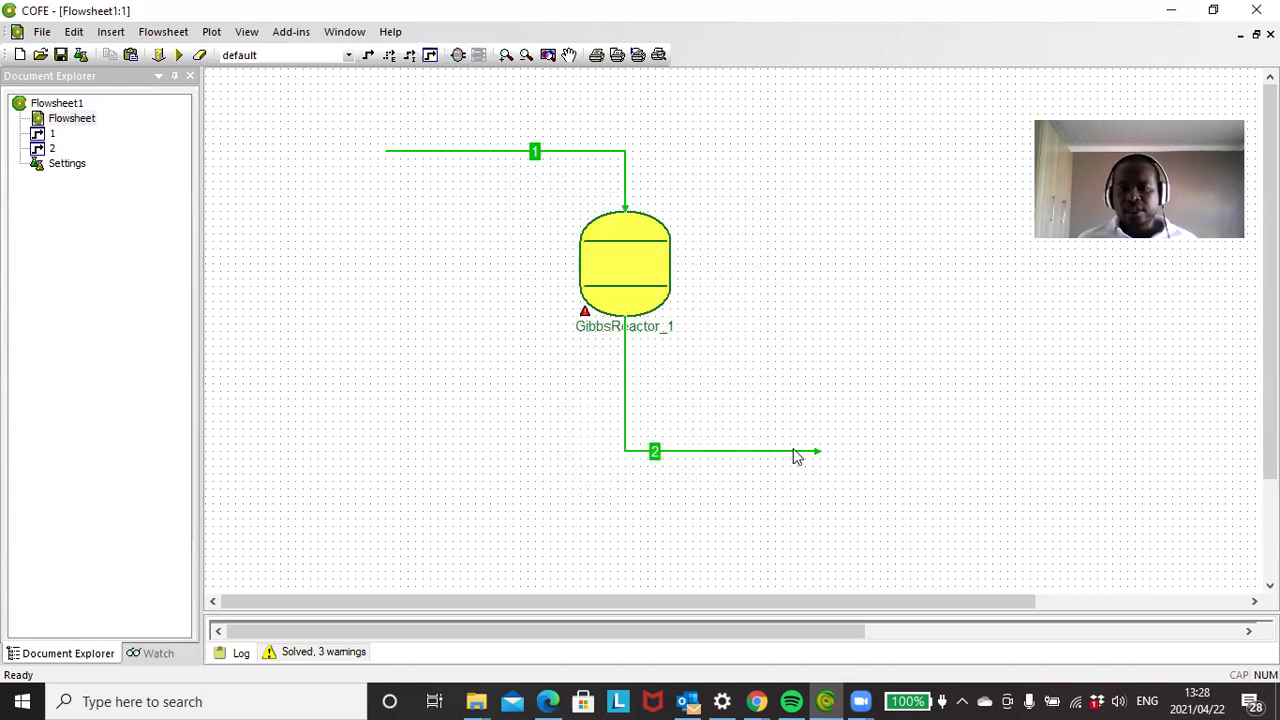
Step: Inspect stream 2's 0.945 vapour fraction and its vapour and nearly pure-water liquid compositions
{"action": "double_click", "coordinate": [772, 455]}
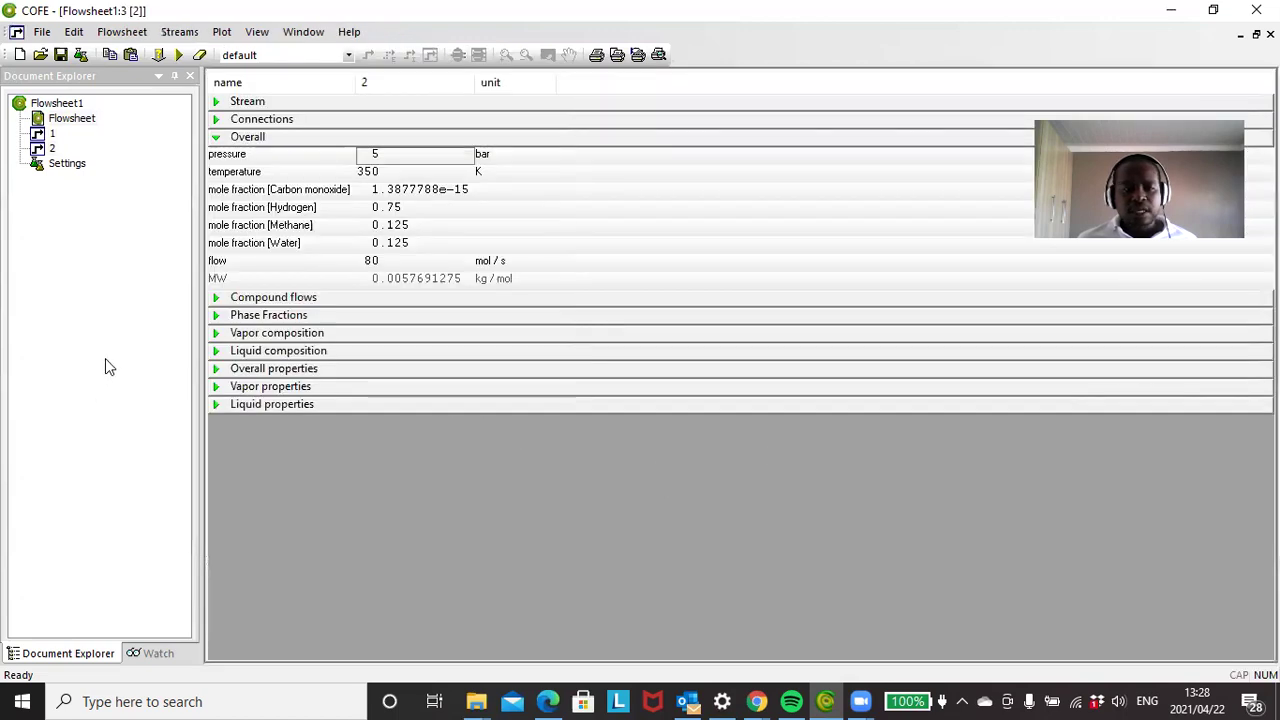
{"action": "left_click", "coordinate": [216, 316]}
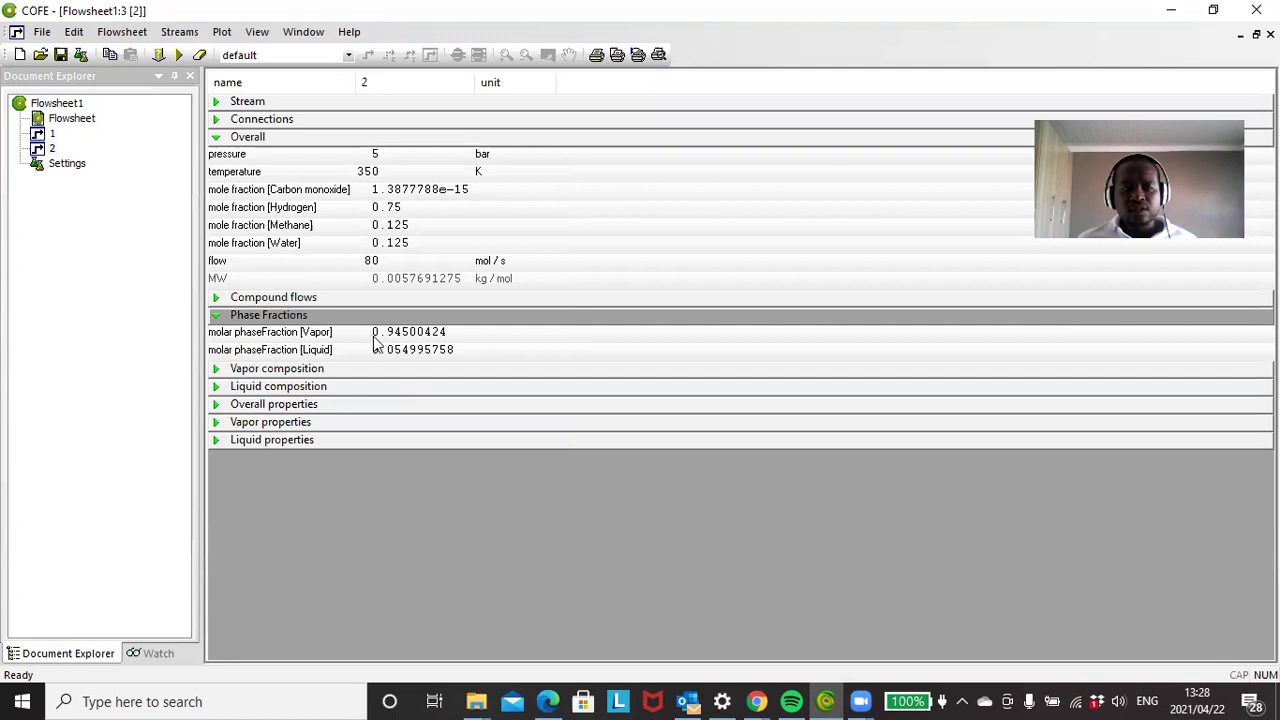
{"action": "left_click", "coordinate": [215, 369]}
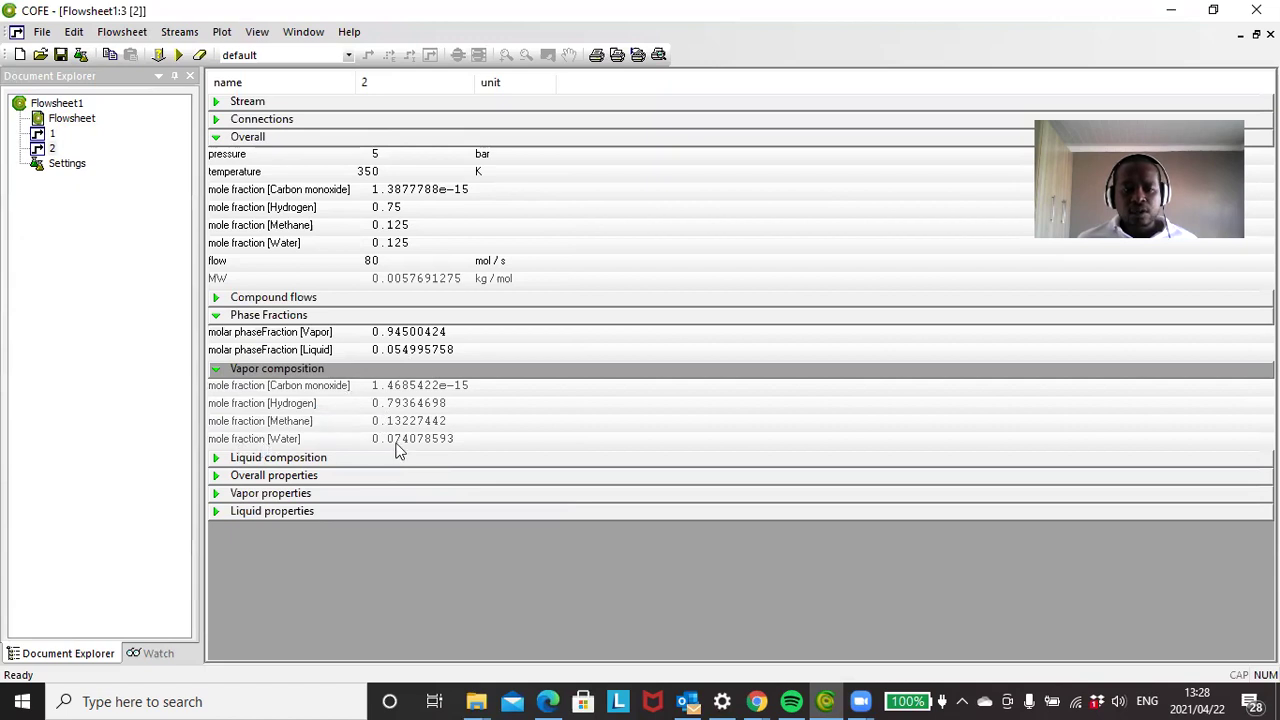
{"action": "left_click", "coordinate": [216, 458]}
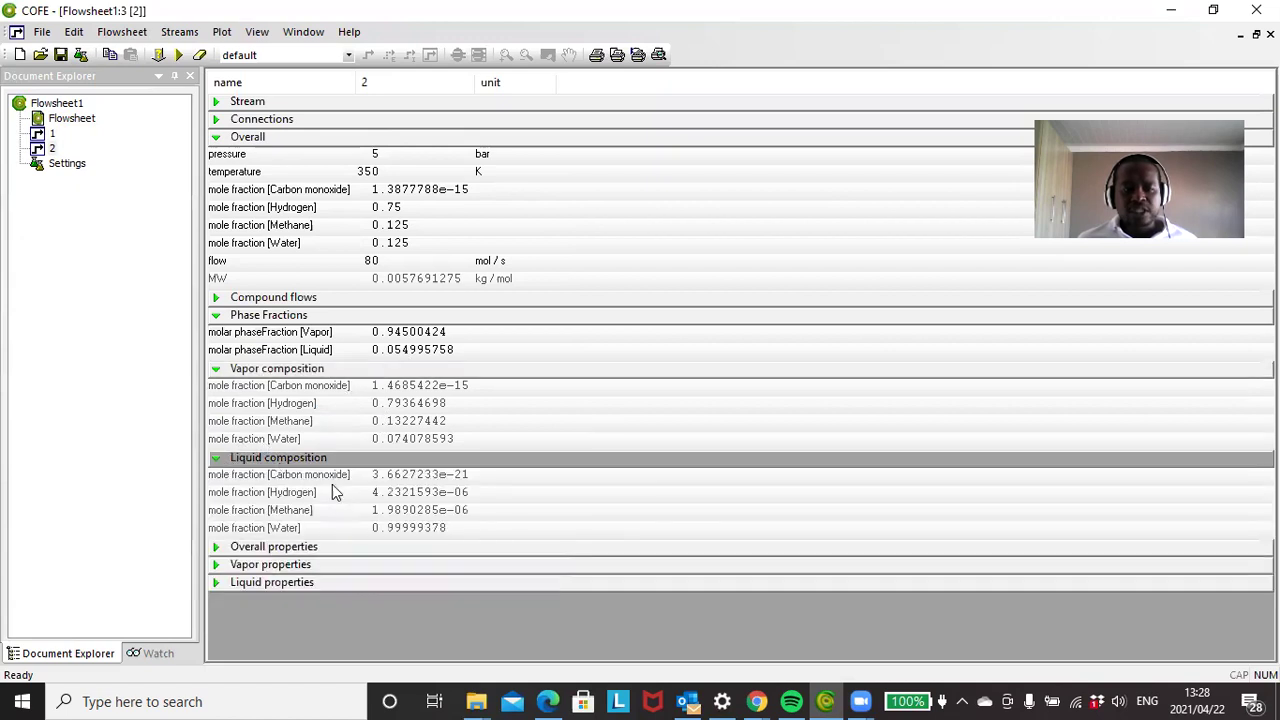
{"action": "double_click", "coordinate": [72, 120]}
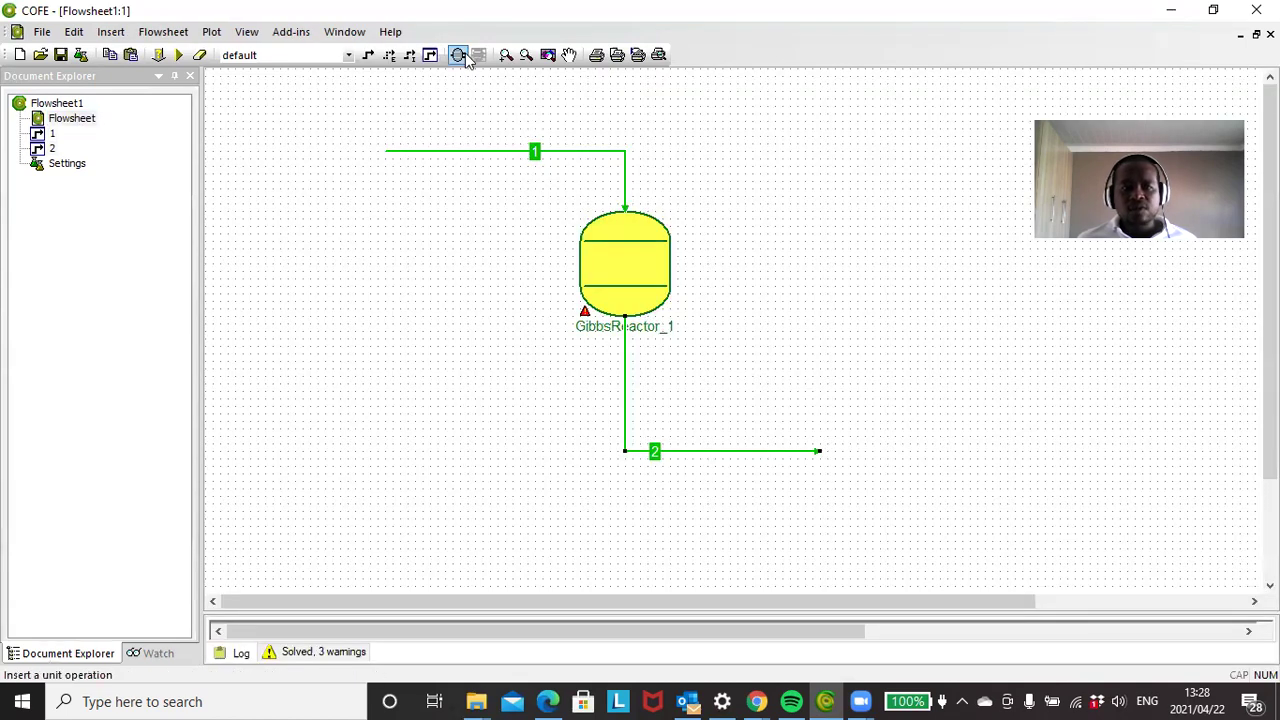
Step: Add HeaterCooler_2 beside the reactor and connect stream 2's end to its inlet
{"action": "left_click", "coordinate": [458, 56]}
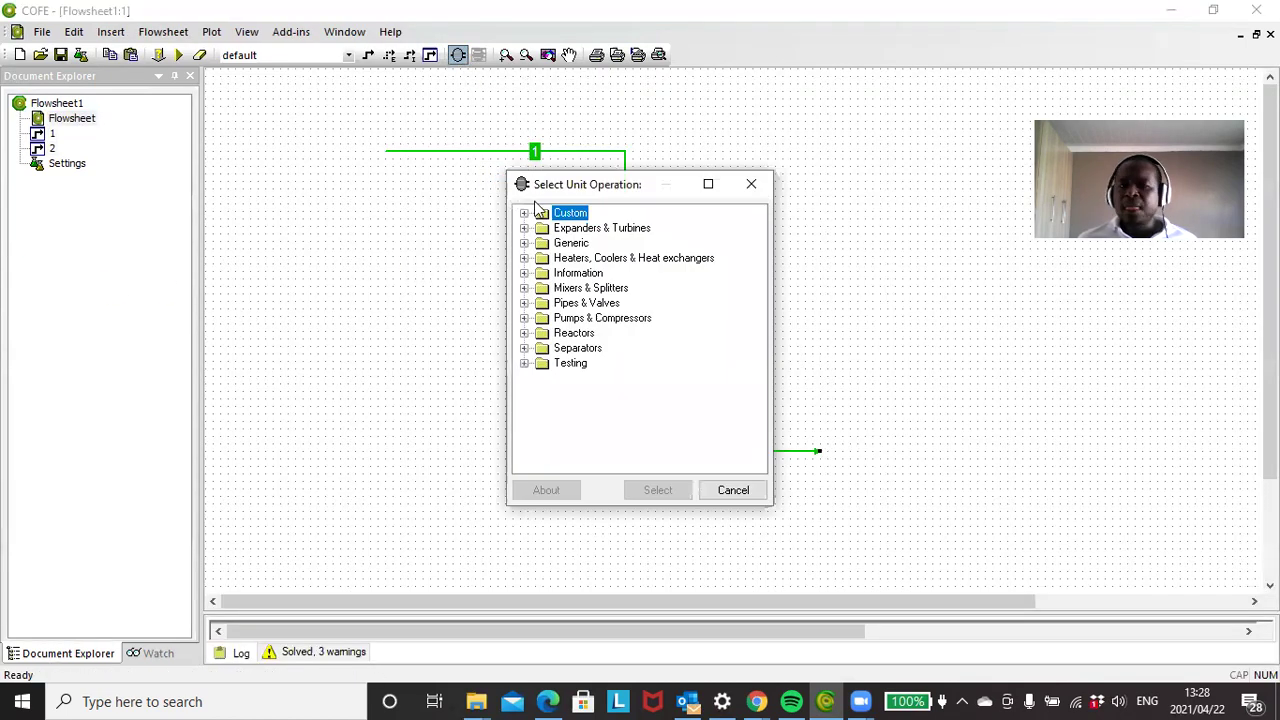
{"action": "left_click", "coordinate": [523, 259]}
{"action": "left_click", "coordinate": [578, 276]}
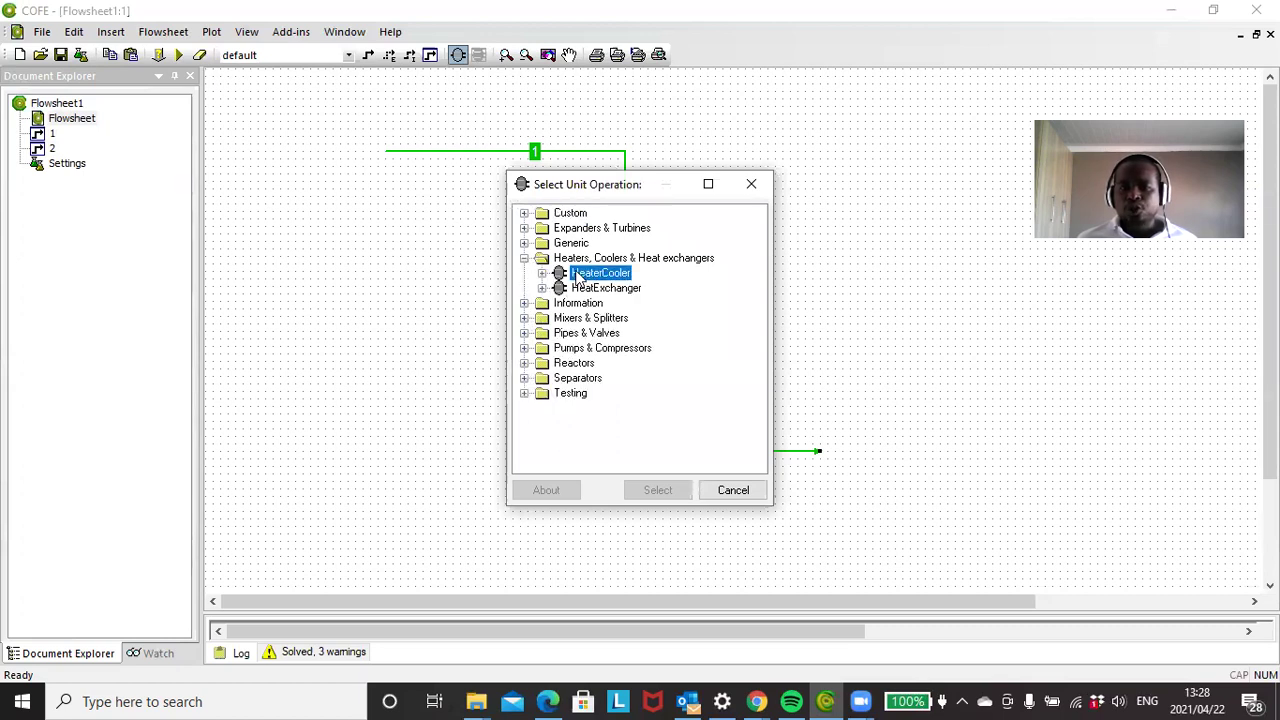
{"action": "left_click", "coordinate": [667, 490]}
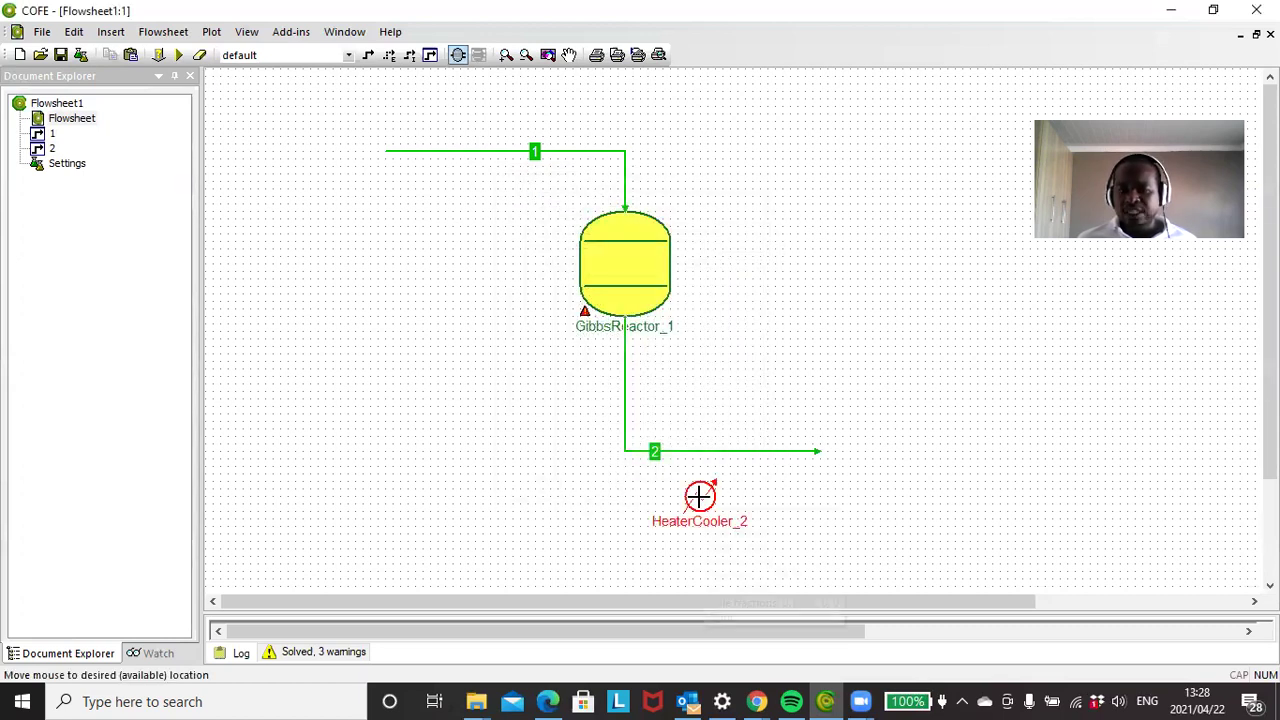
{"action": "left_click", "coordinate": [890, 445]}
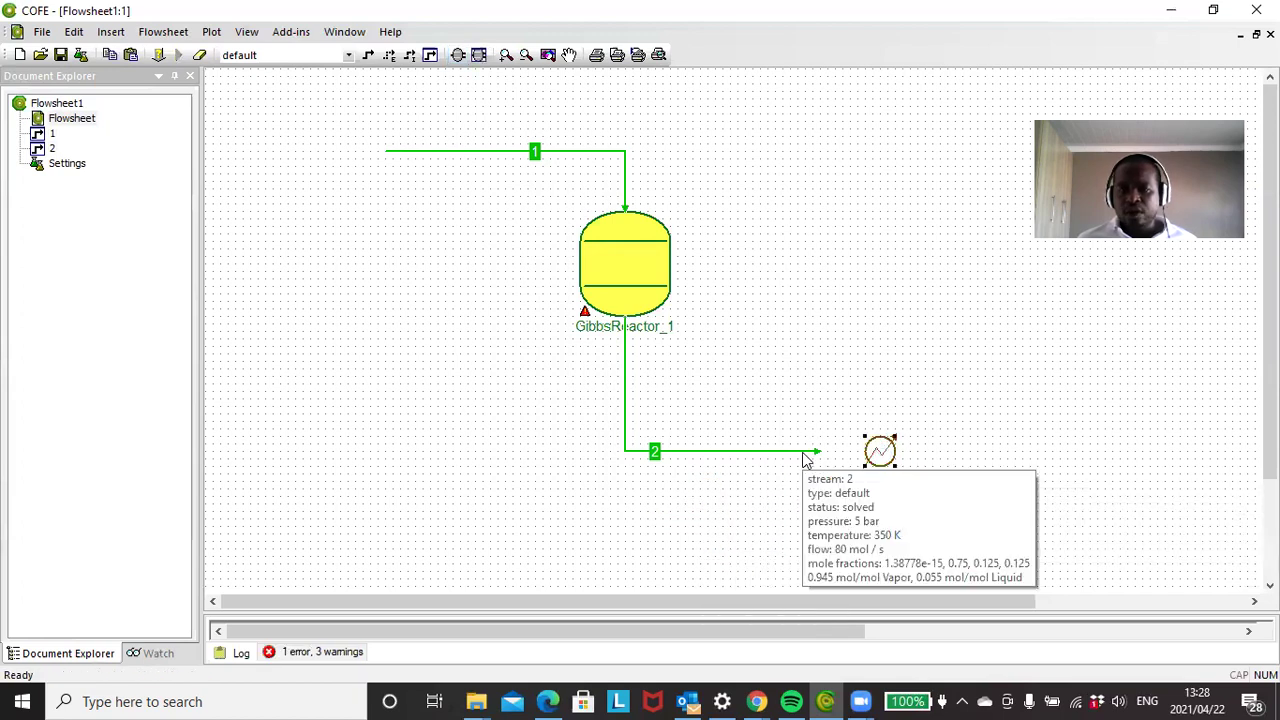
{"action": "left_click_drag", "start_coordinate": [820, 451], "coordinate": [876, 449]}
{"action": "left_click", "coordinate": [458, 54]}
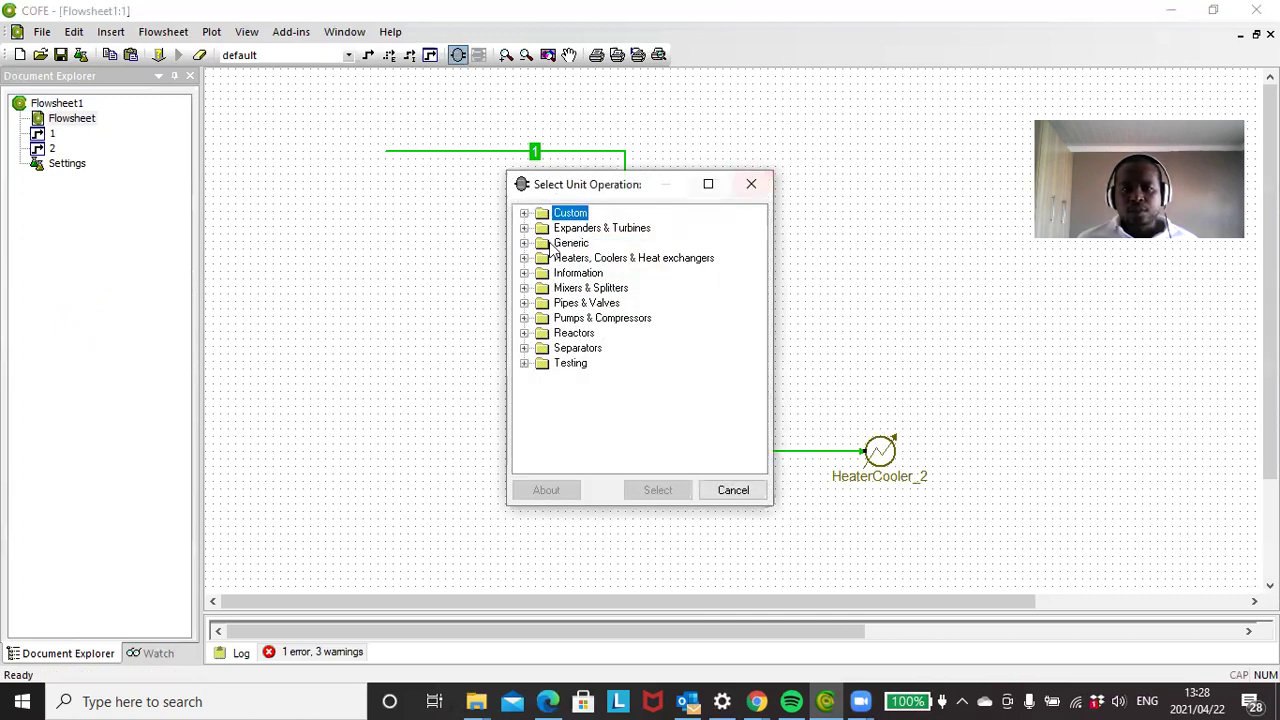
Step: Add a Flash separator, Flash_3, enlarge it and position it right of the cooler
{"action": "left_click", "coordinate": [524, 348]}
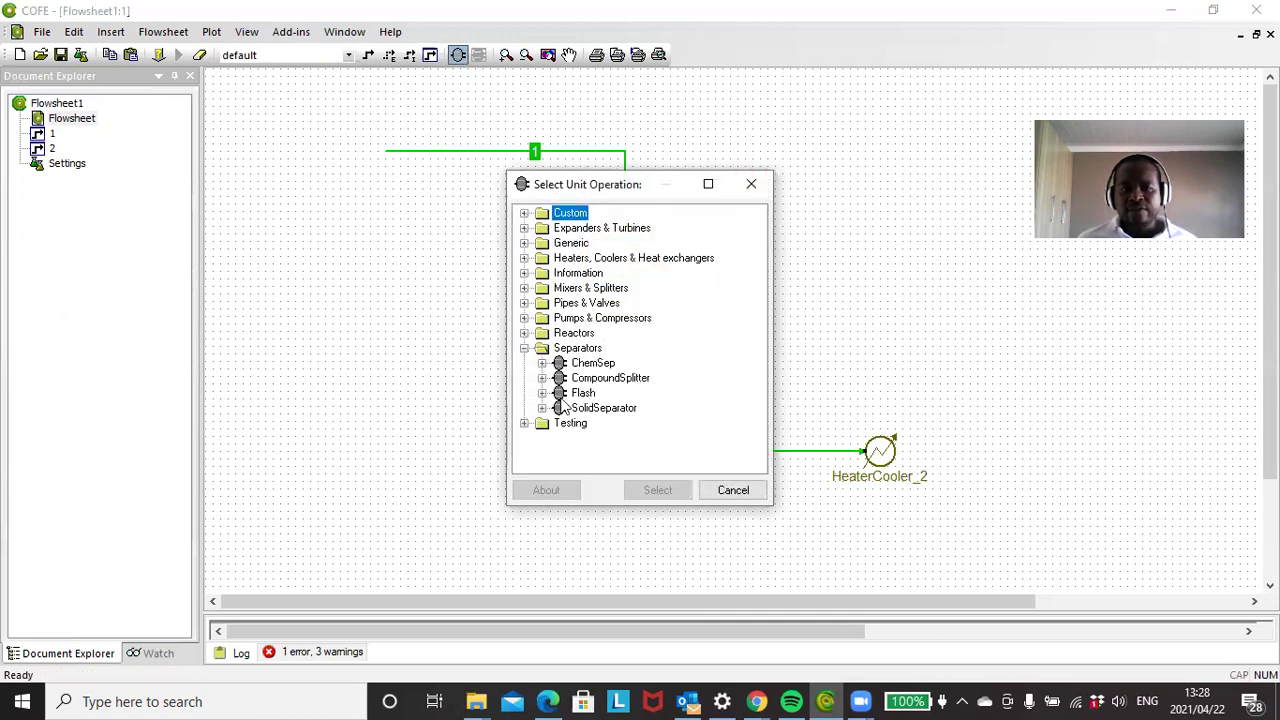
{"action": "left_click", "coordinate": [563, 395]}
{"action": "left_click", "coordinate": [654, 489]}
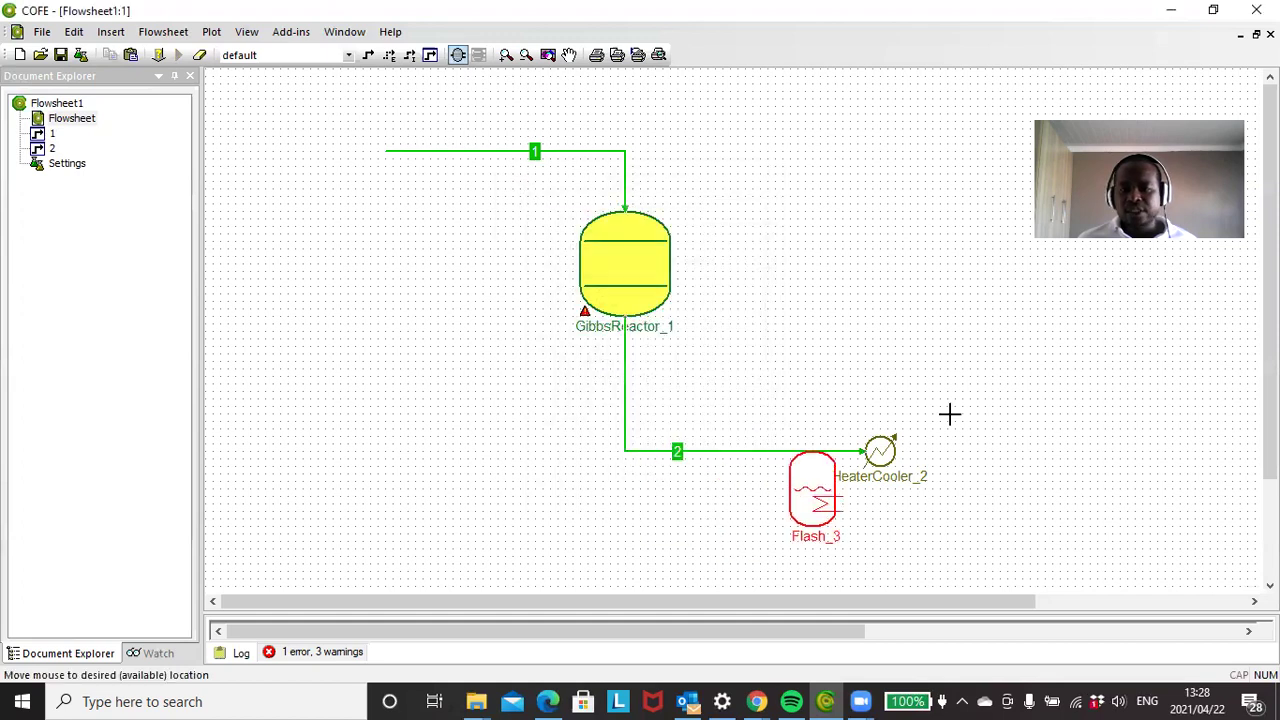
{"action": "left_click", "coordinate": [1043, 430]}
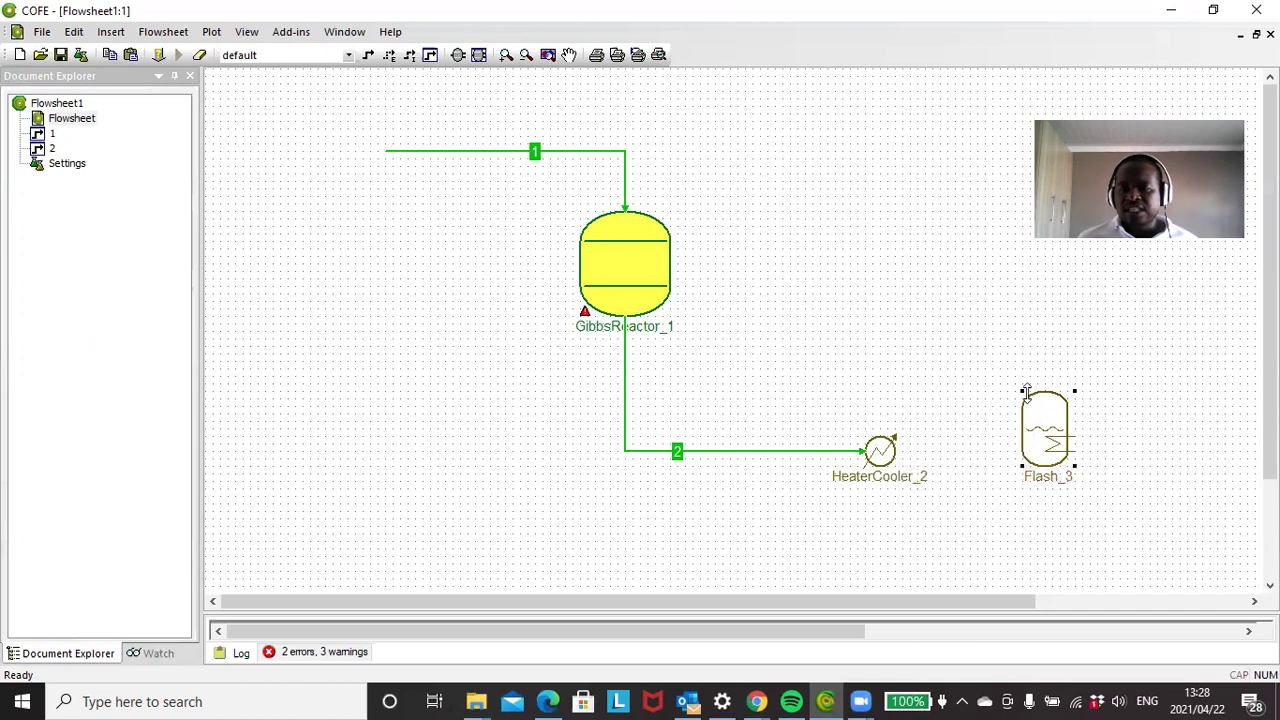
{"action": "left_click", "coordinate": [1018, 391]}
{"action": "left_click_drag", "start_coordinate": [1018, 391], "coordinate": [961, 307]}
{"action": "left_click_drag", "start_coordinate": [1005, 384], "coordinate": [1022, 454]}
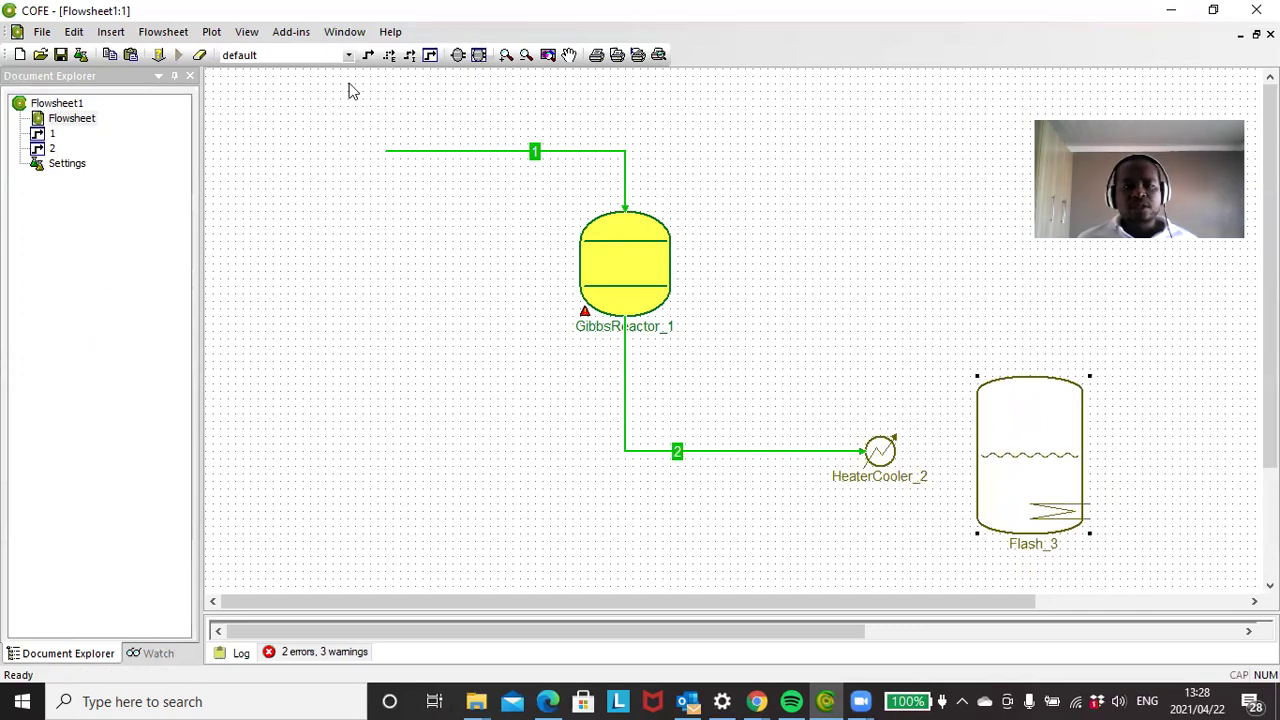
Step: Draw stream 3 from HeaterCooler_2 into Flash_3 and vapour stream 4 from its top port
{"action": "left_click", "coordinate": [367, 55]}
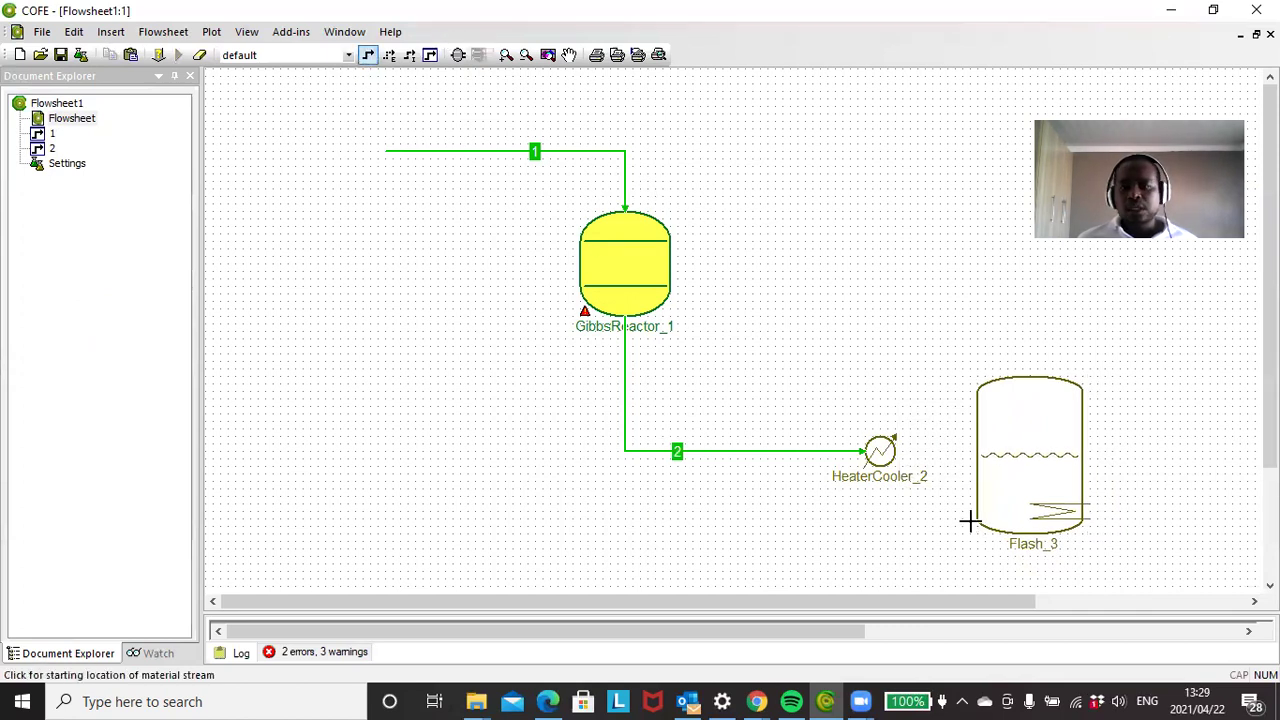
{"action": "left_click", "coordinate": [900, 450]}
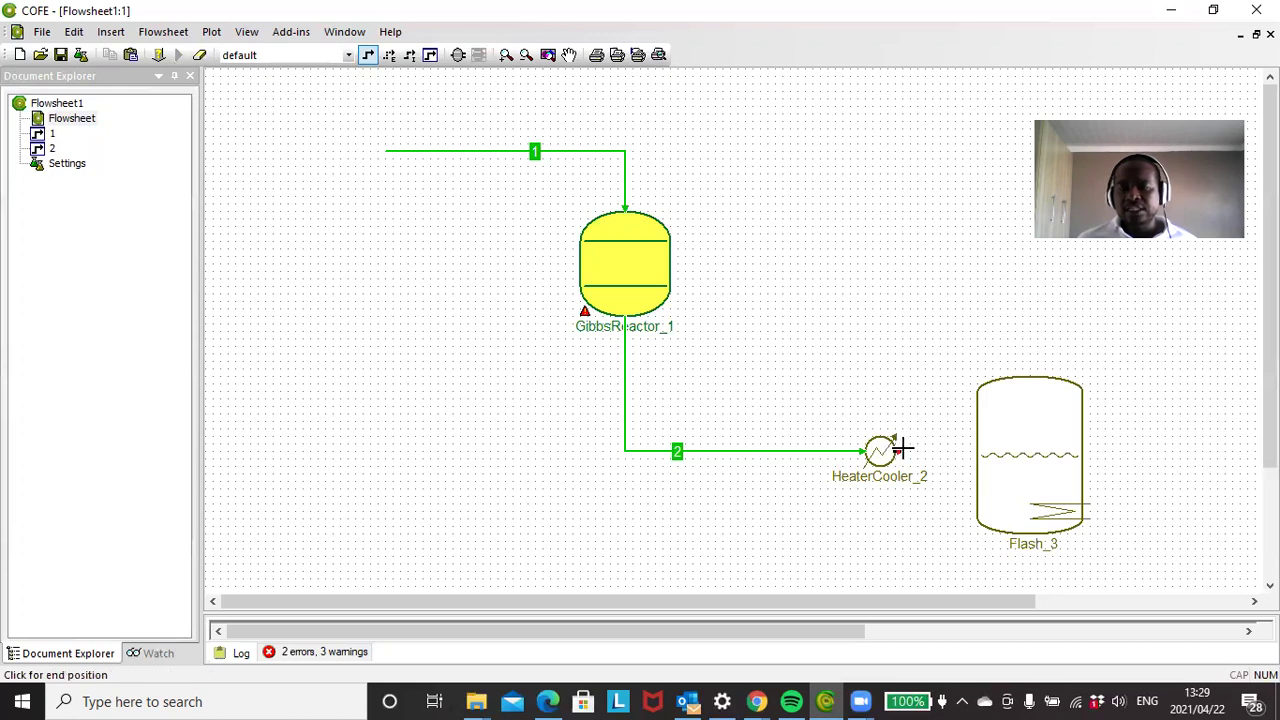
{"action": "left_click", "coordinate": [978, 452]}
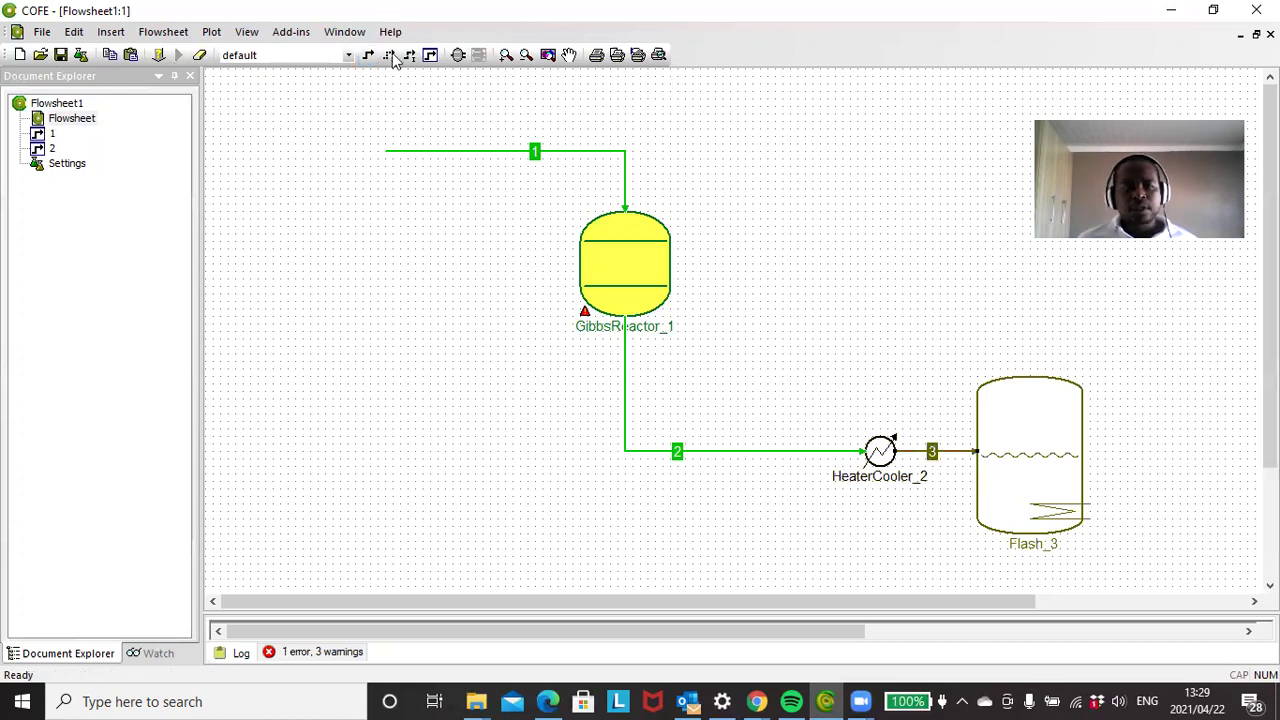
{"action": "left_click", "coordinate": [1030, 376]}
{"action": "left_click", "coordinate": [1176, 311]}
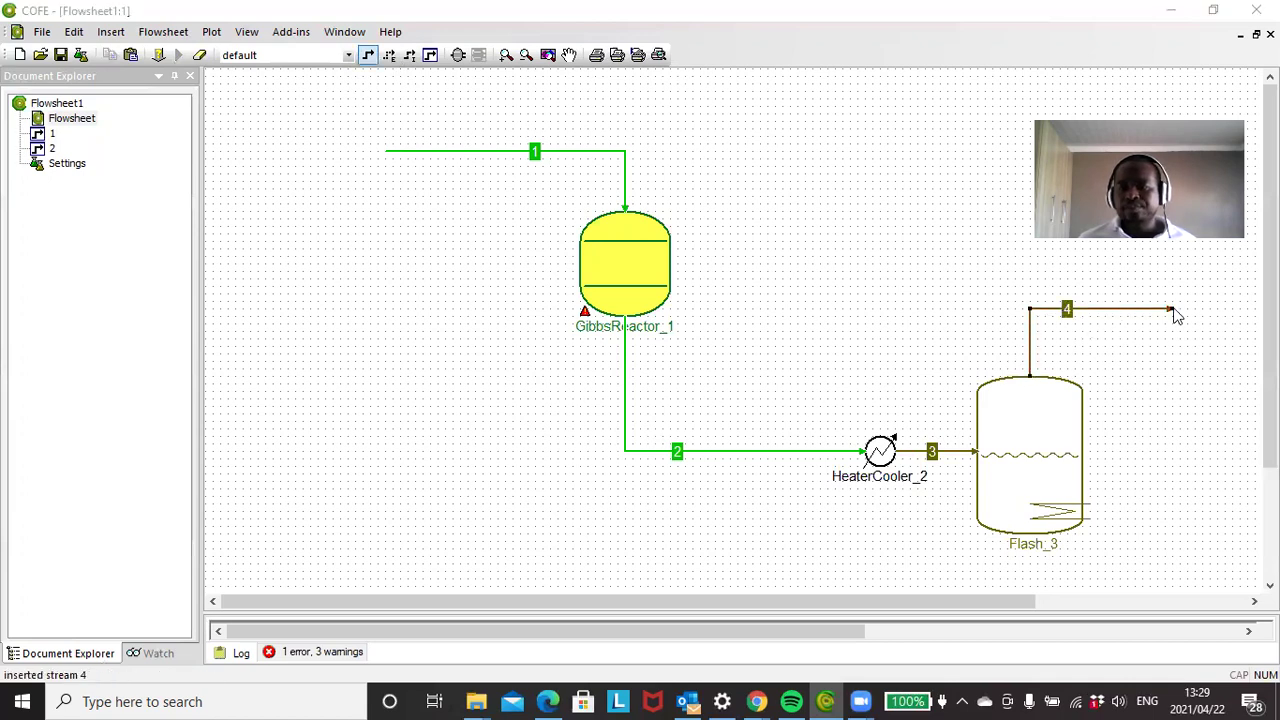
{"action": "left_click", "coordinate": [726, 287]}
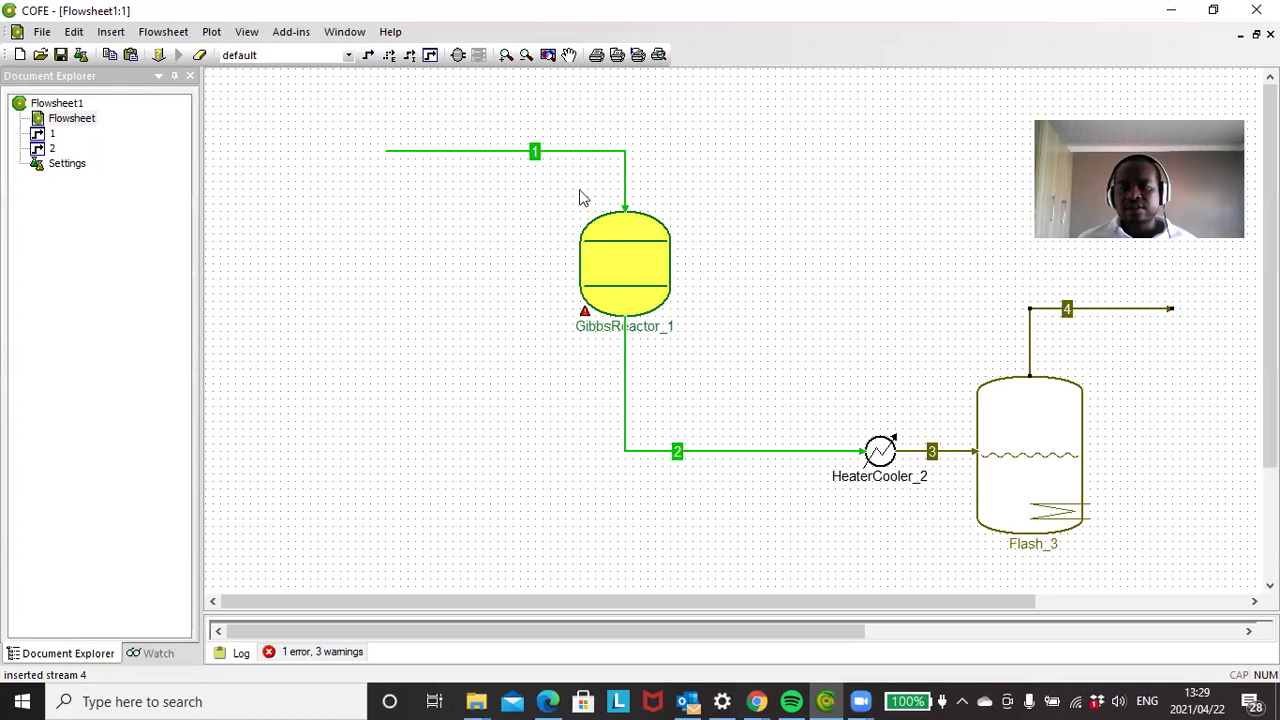
Step: Delete the misplaced bottom stream 5 and start liquid stream 6 at Flash_3's bottom
{"action": "left_click", "coordinate": [367, 55]}
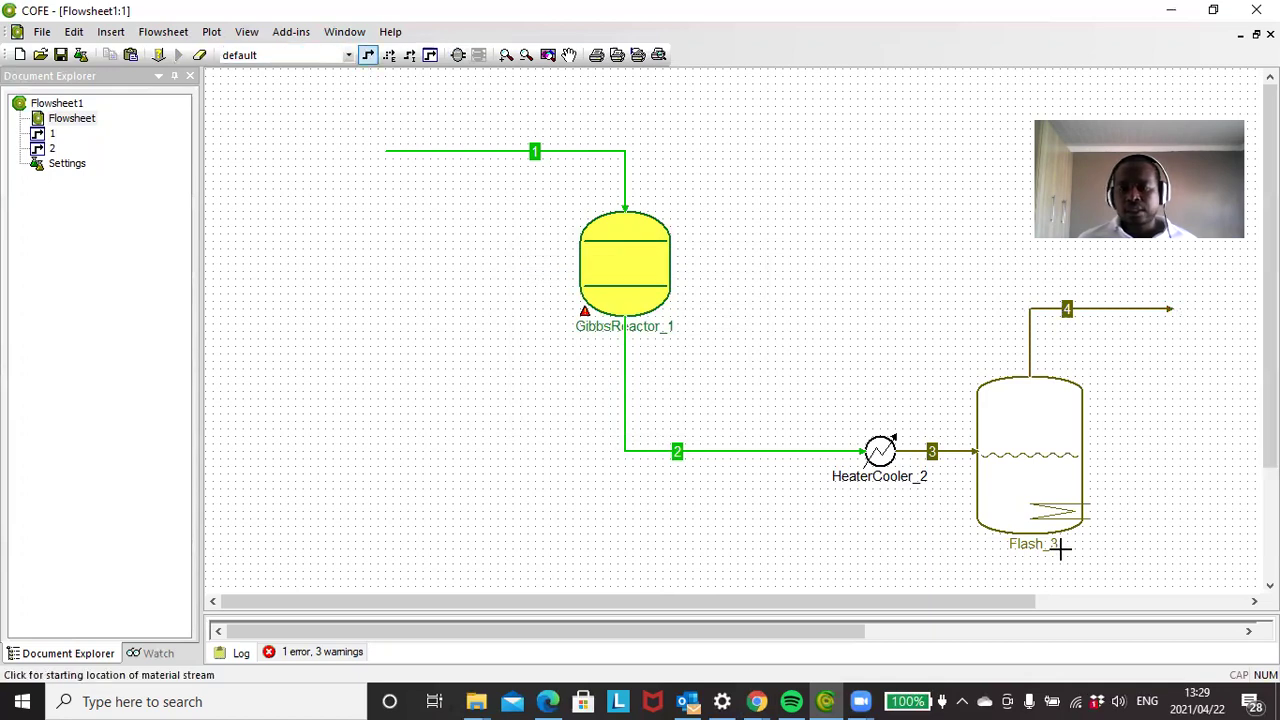
{"action": "left_click", "coordinate": [1028, 540]}
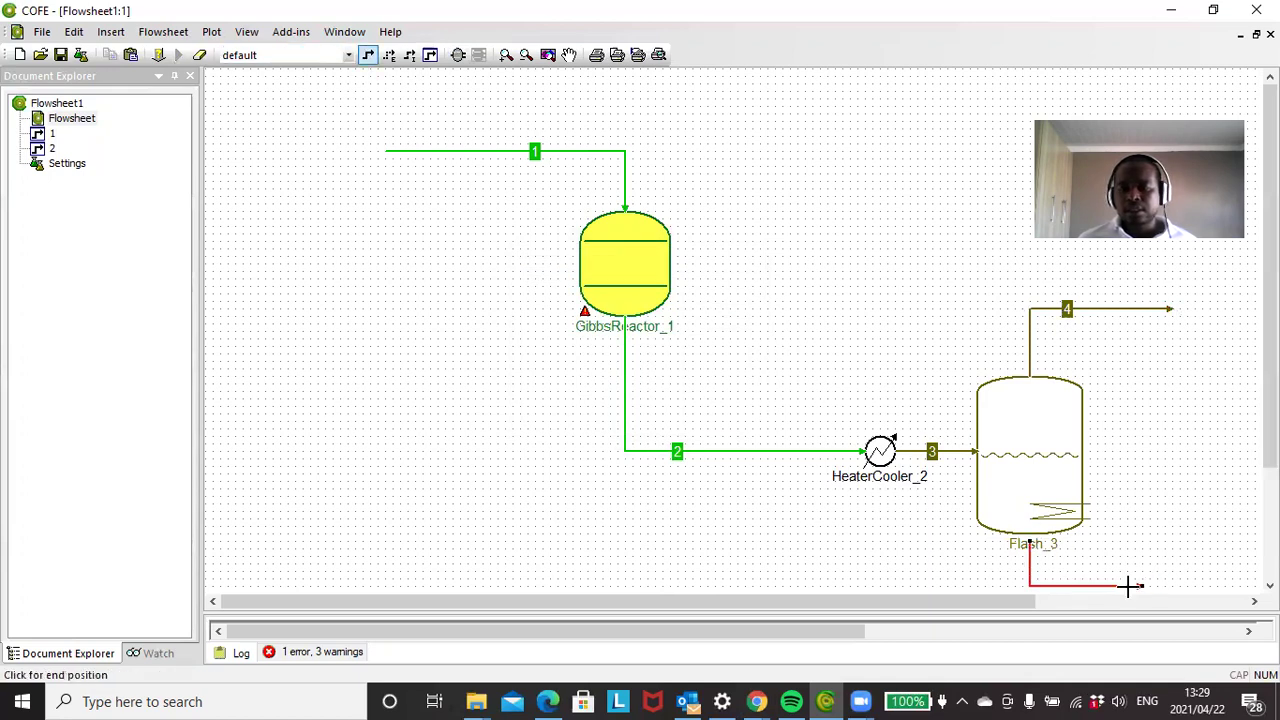
{"action": "left_click", "coordinate": [971, 549]}
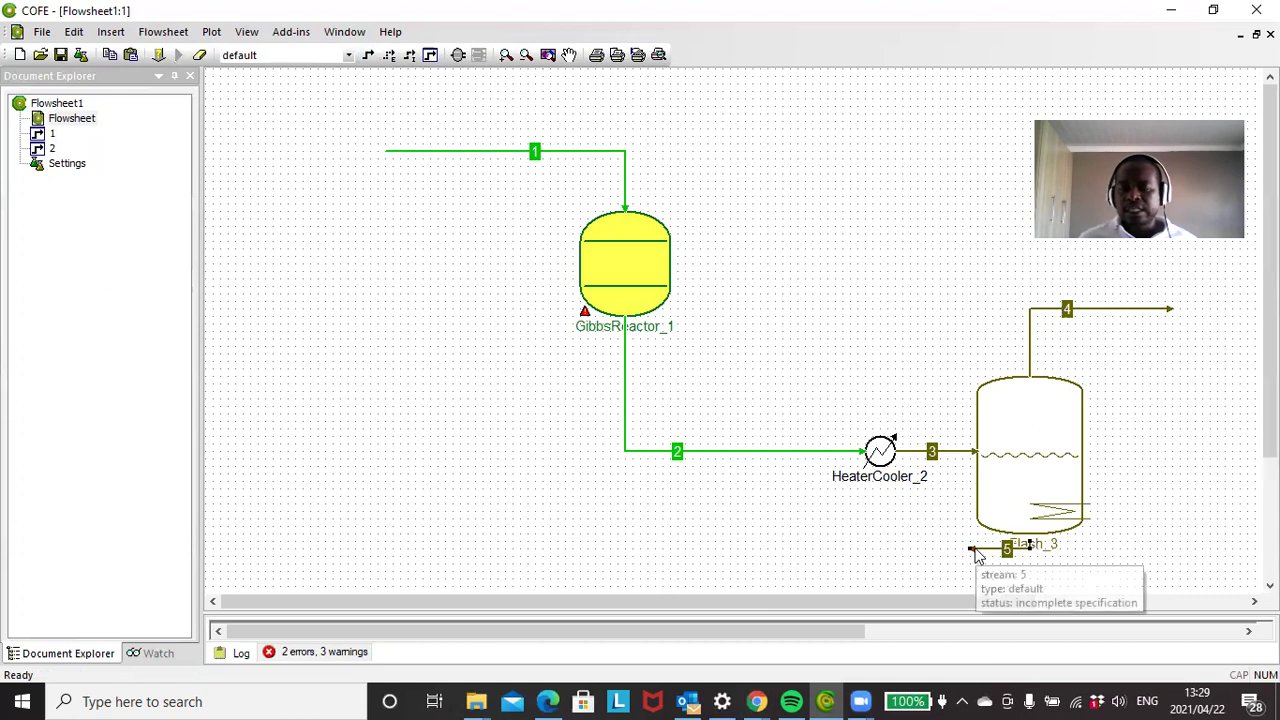
{"action": "key", "text": "Delete"}
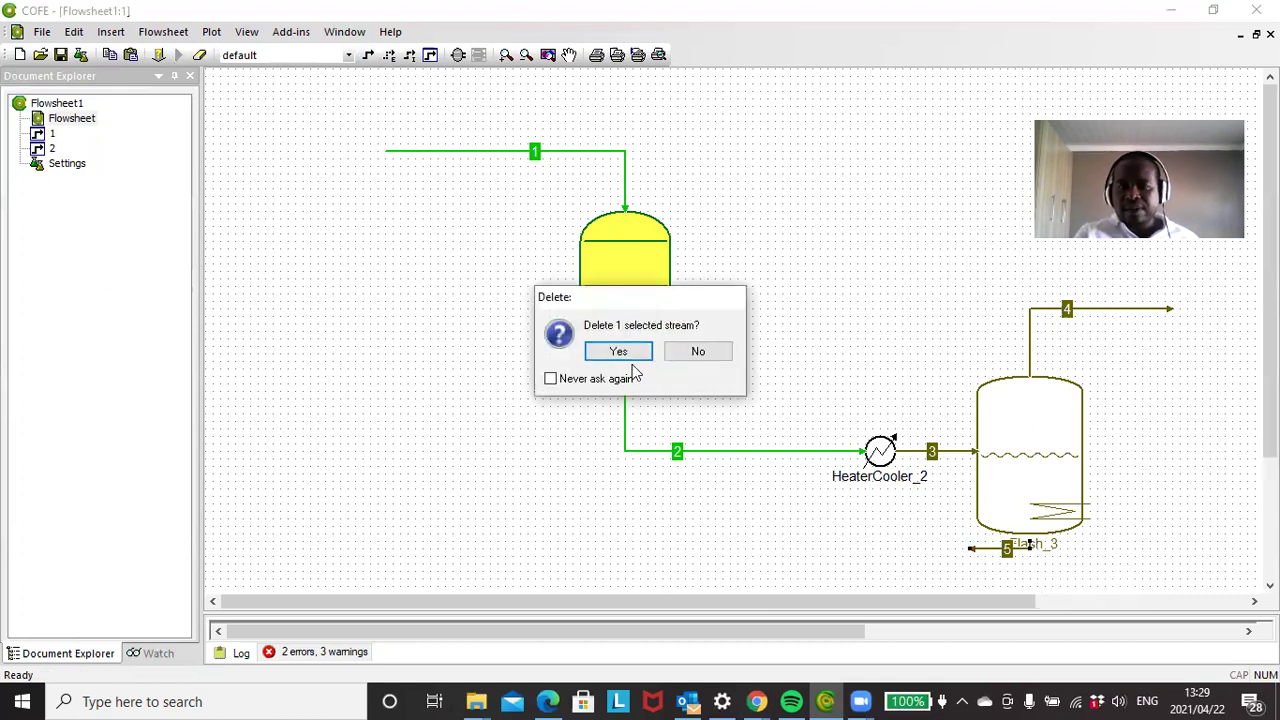
{"action": "left_click", "coordinate": [619, 353]}
{"action": "left_click", "coordinate": [368, 55]}
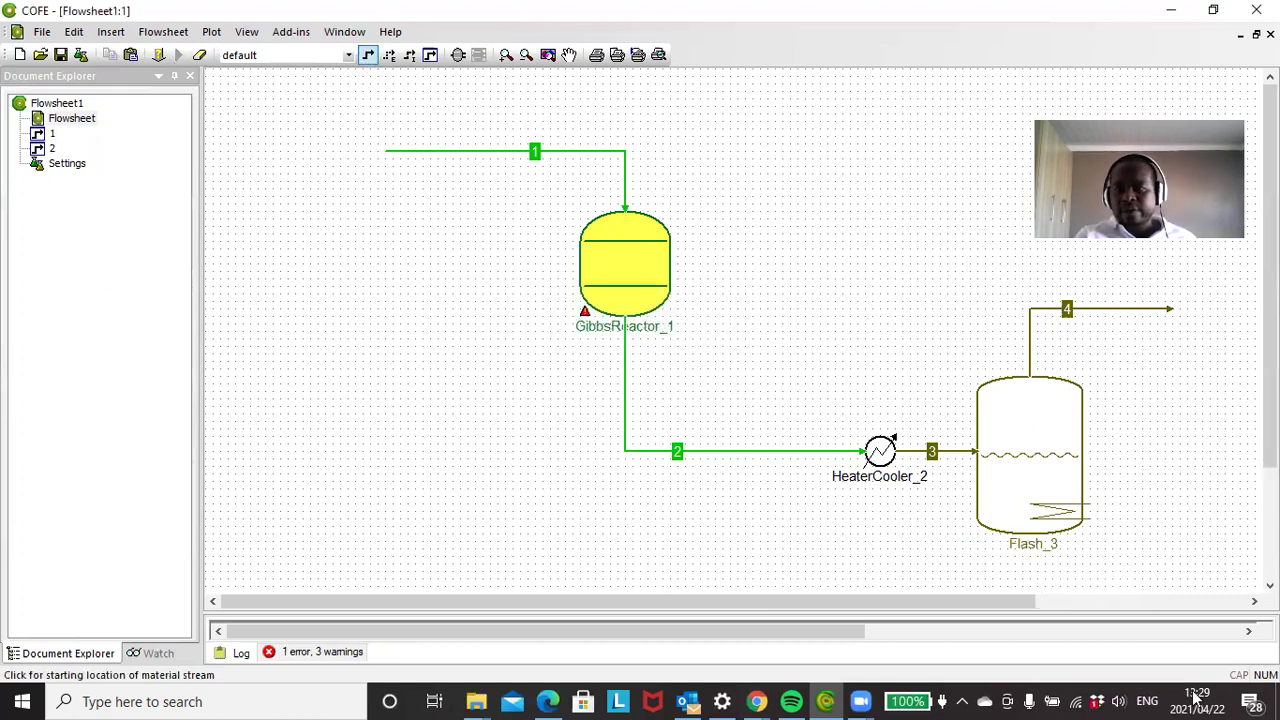
{"action": "left_click", "coordinate": [1028, 530]}
Step: Finish liquid stream 6 and set HeaterCooler_2 to a 253 K outlet temperature
{"action": "left_click", "coordinate": [1224, 578]}
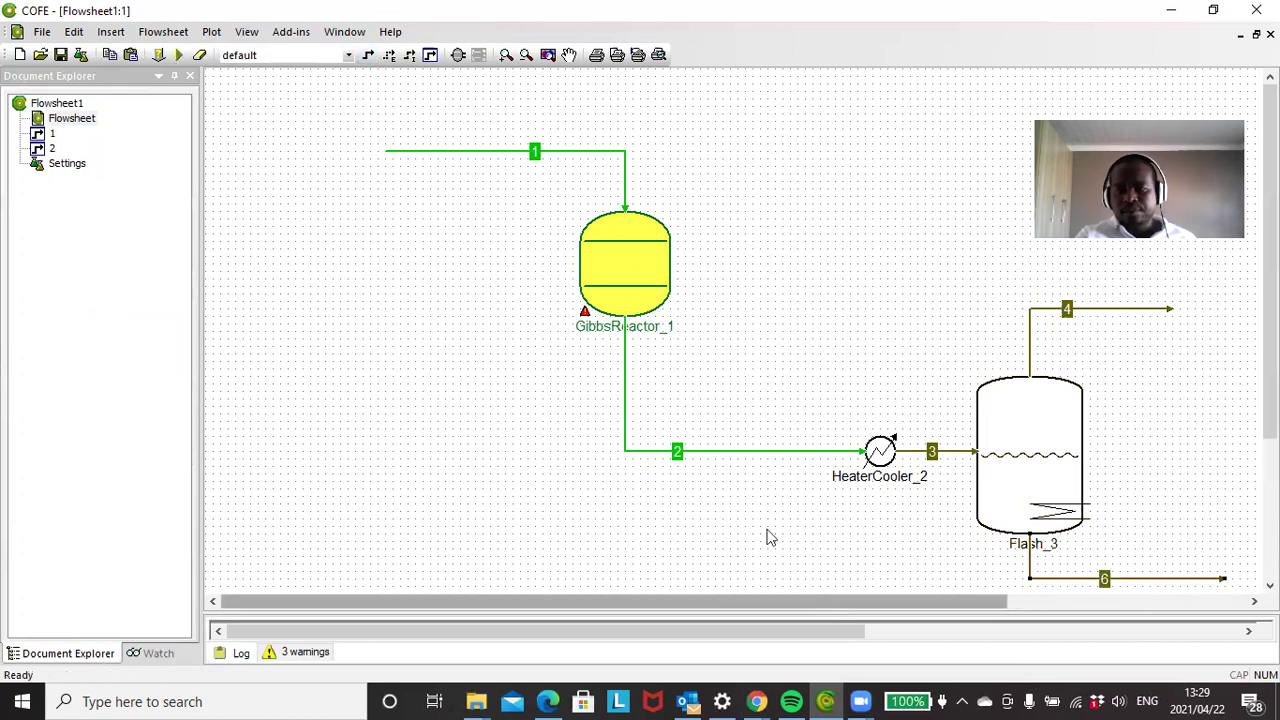
{"action": "double_click", "coordinate": [880, 451]}
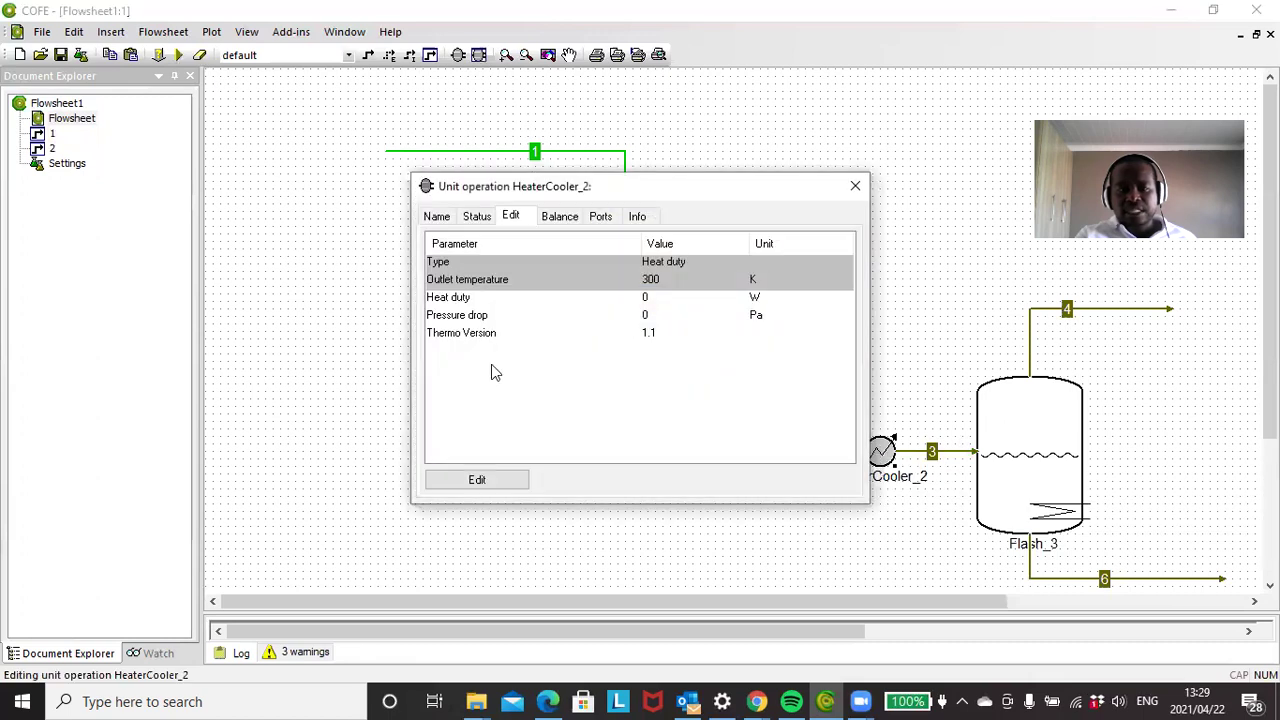
{"action": "left_click", "coordinate": [455, 480]}
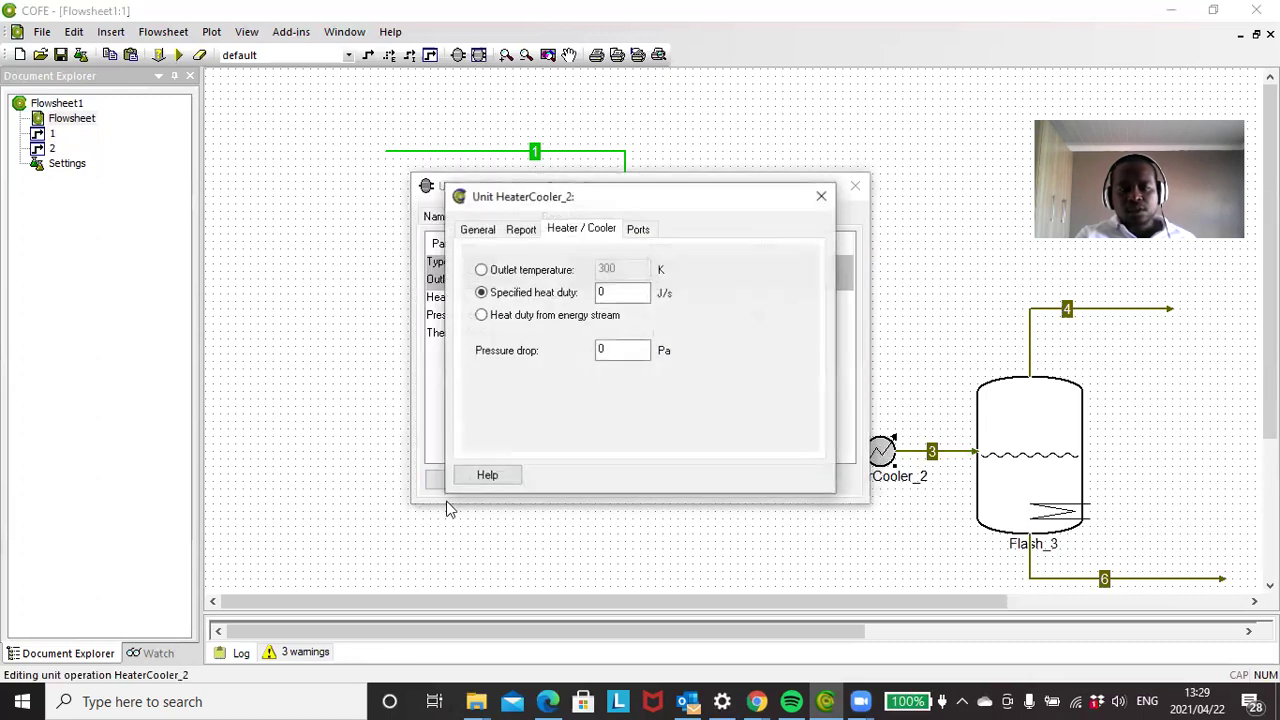
{"action": "left_click", "coordinate": [488, 271]}
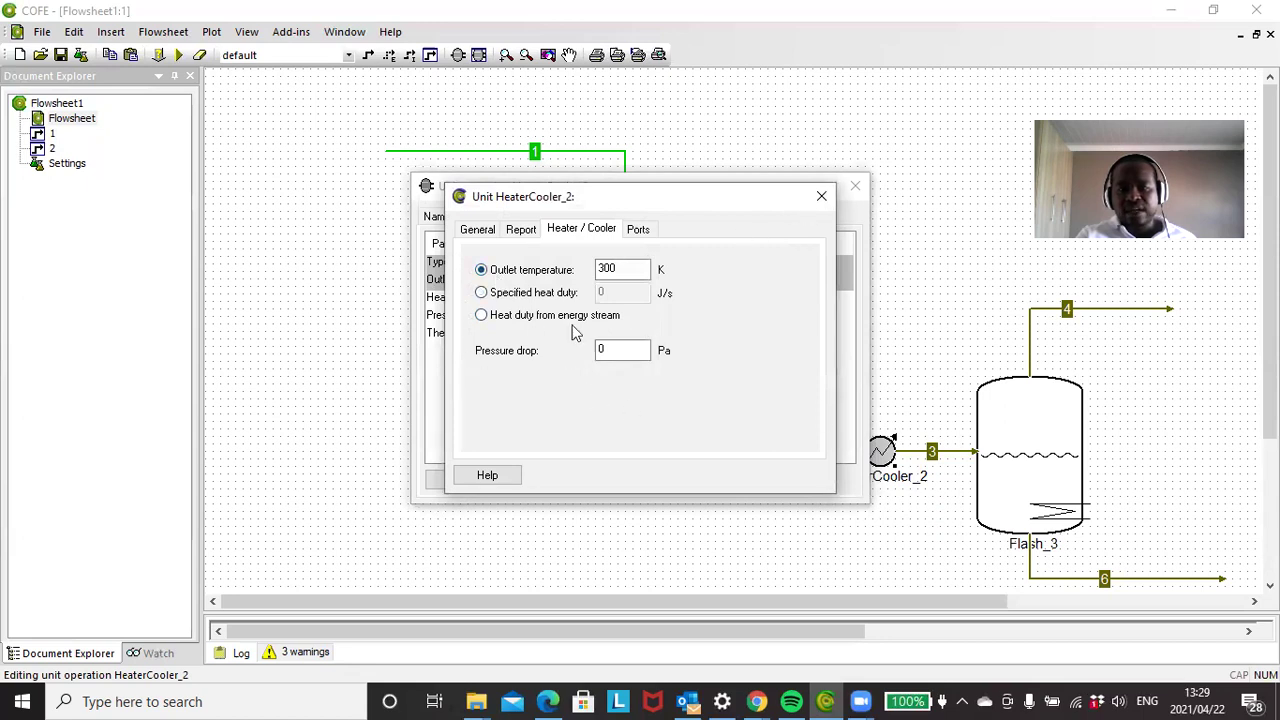
{"action": "left_click", "coordinate": [612, 268]}
{"action": "left_click_drag", "start_coordinate": [614, 268], "coordinate": [592, 260]}
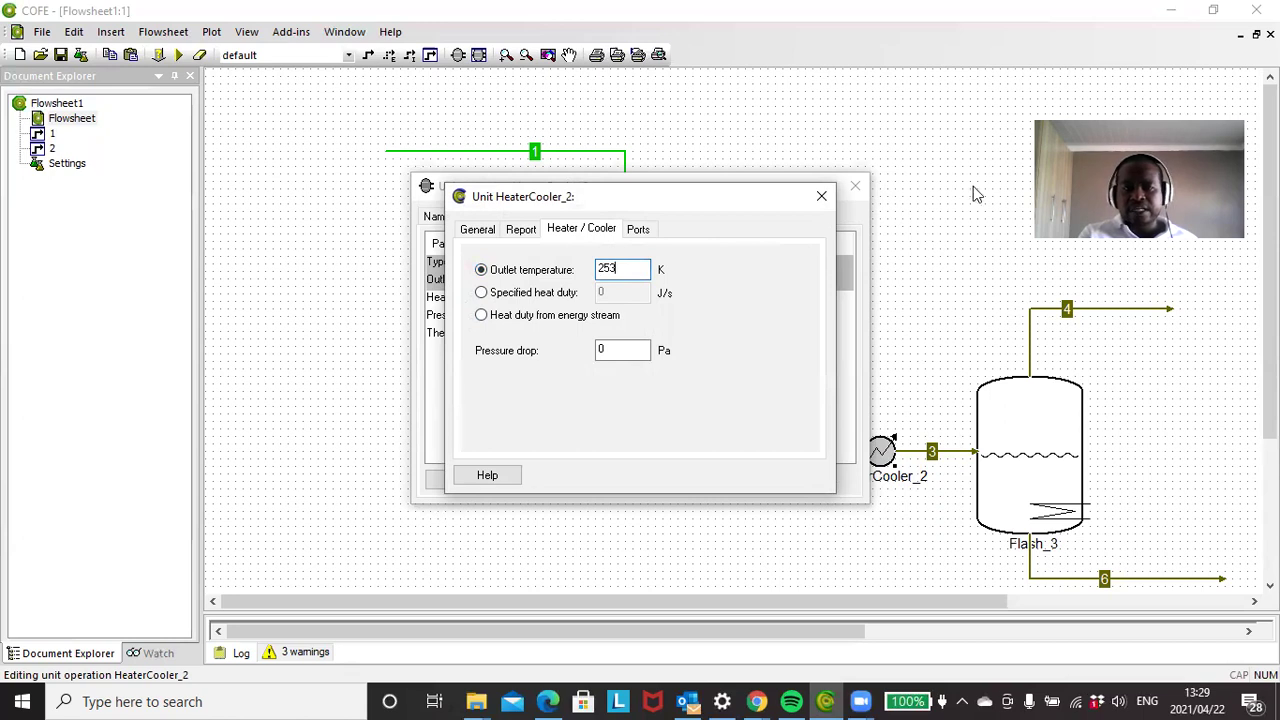
{"action": "left_click", "coordinate": [820, 197]}
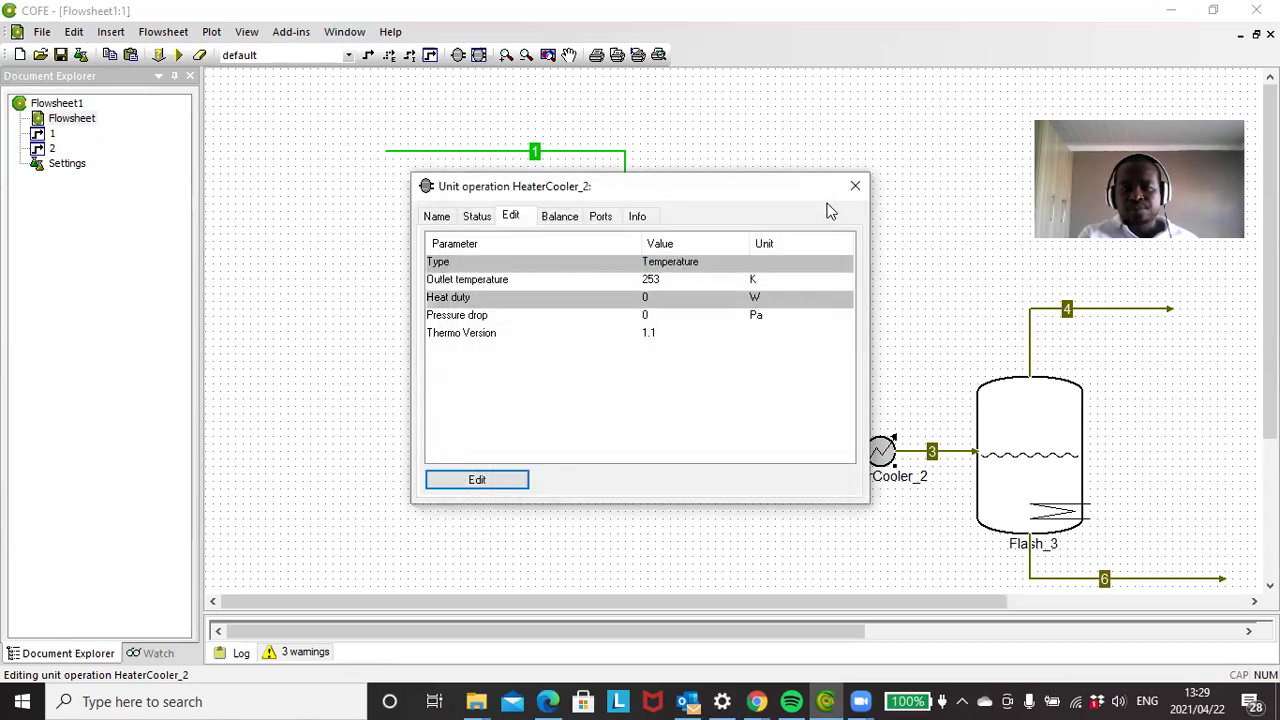
Step: Specify Flash_3 by an outlet temperature of 253 K with zero pressure drop
{"action": "left_click", "coordinate": [853, 187]}
{"action": "double_click", "coordinate": [1005, 455]}
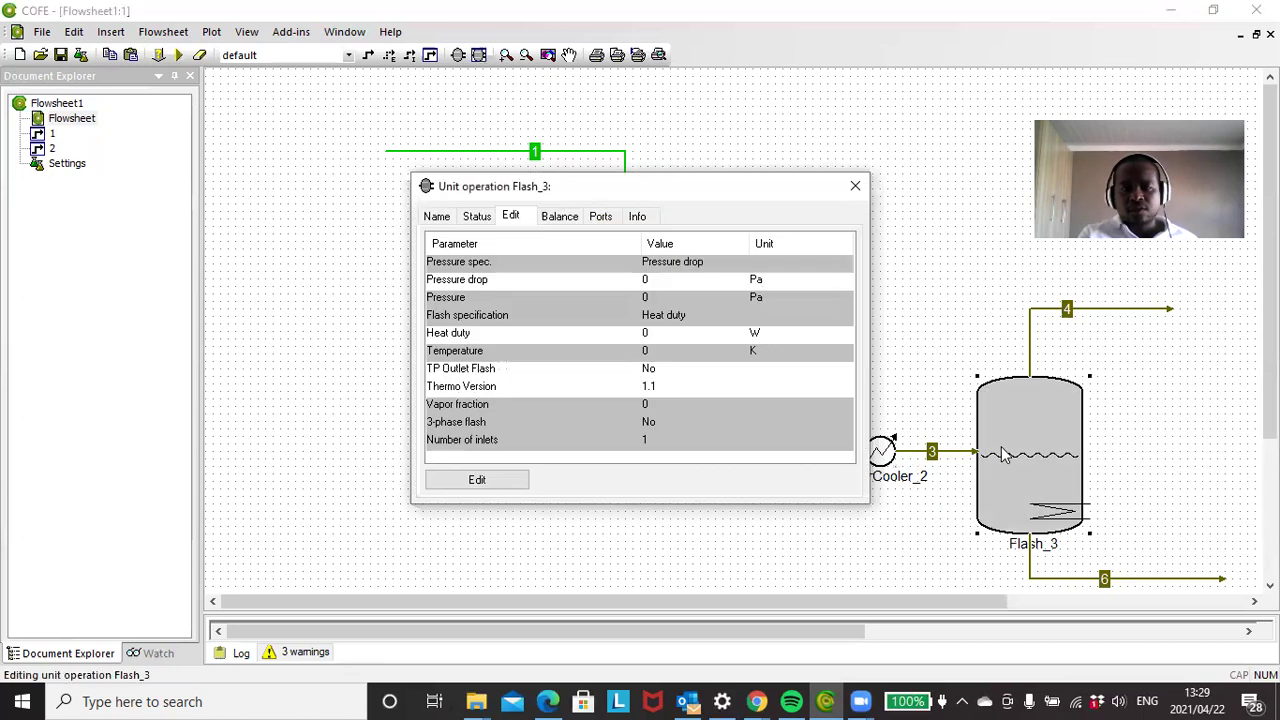
{"action": "left_click", "coordinate": [455, 482]}
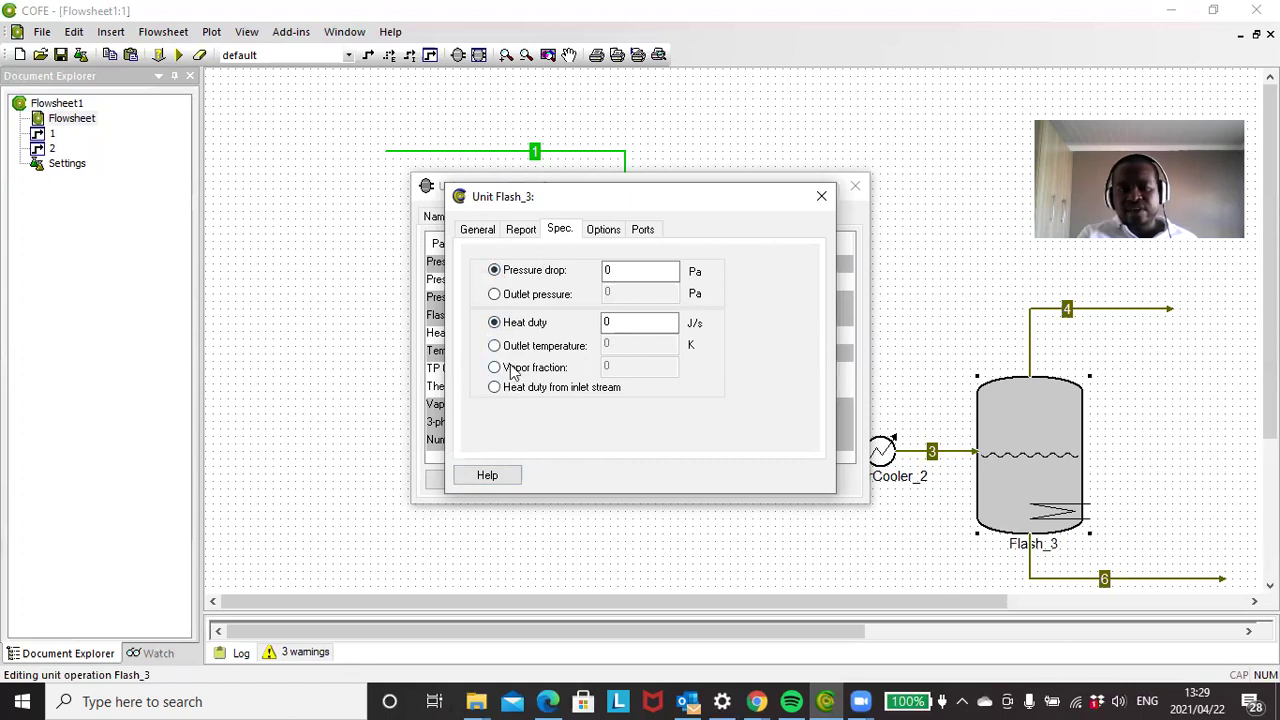
{"action": "left_click", "coordinate": [494, 345]}
{"action": "double_click", "coordinate": [622, 345]}
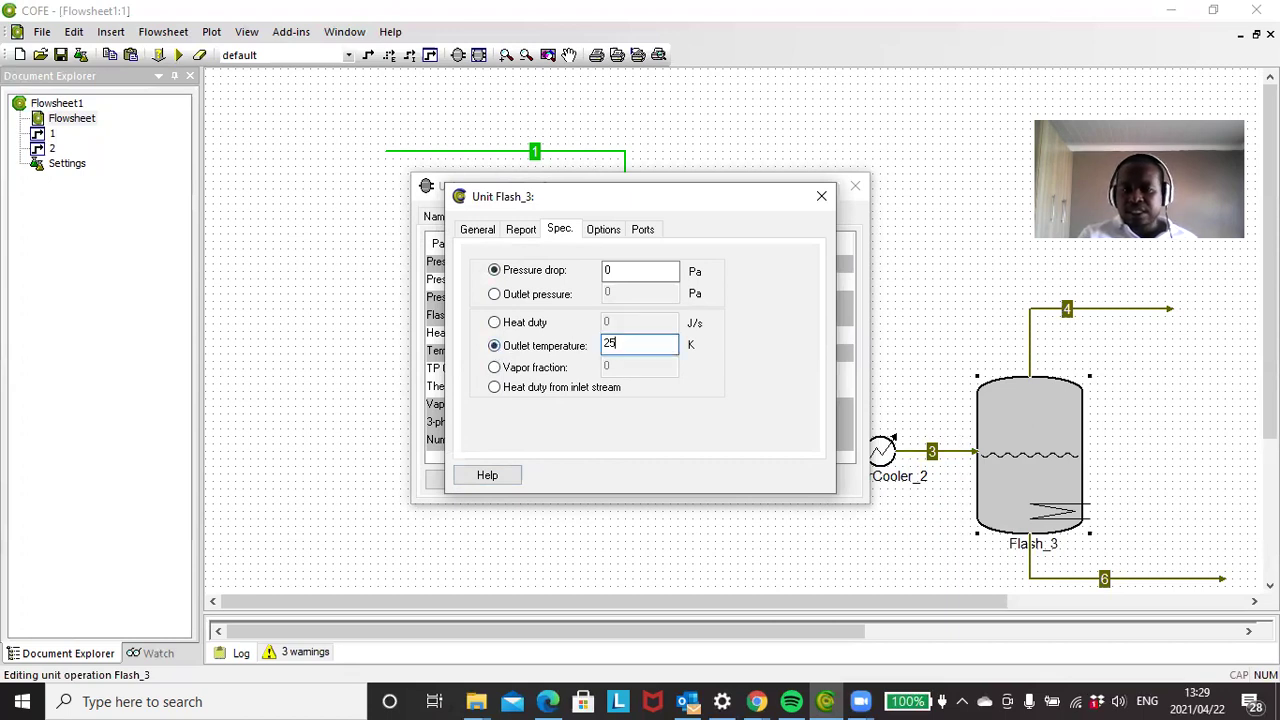
{"action": "type", "text": "253"}
{"action": "left_click", "coordinate": [822, 192]}
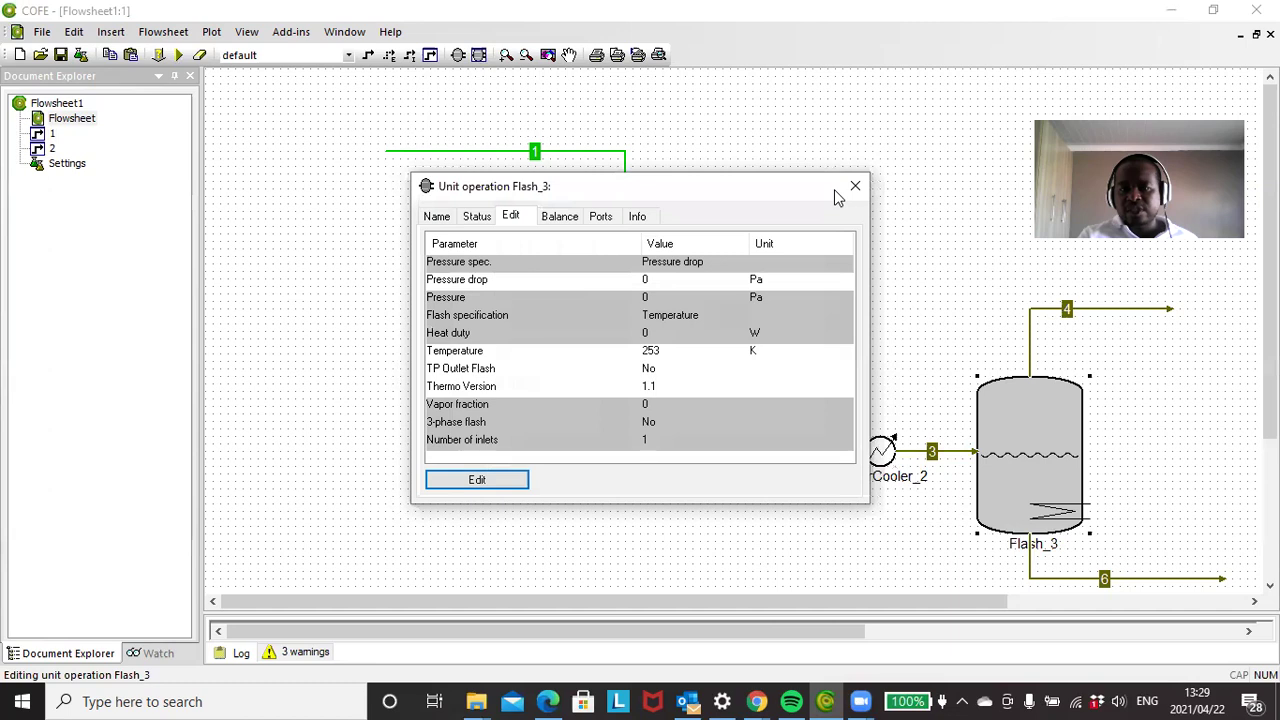
{"action": "left_click", "coordinate": [852, 186]}
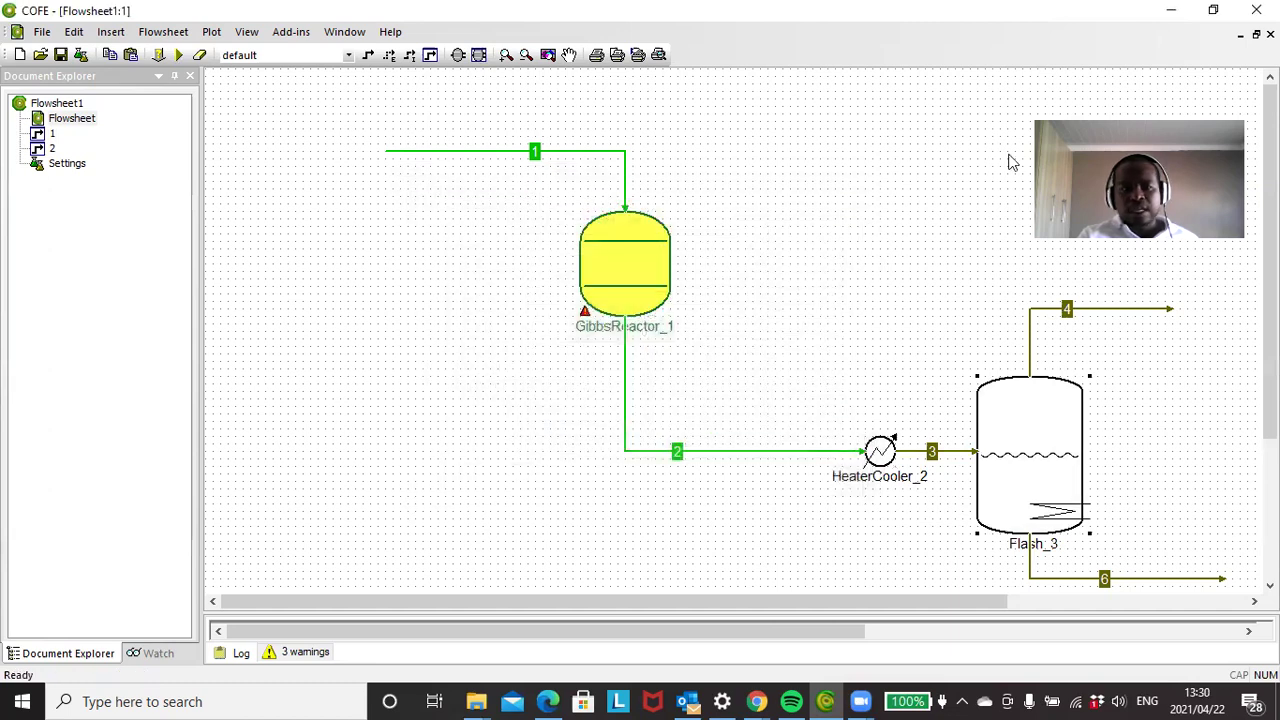
Step: Solve the flowsheet and review the results for streams 2 and 3
{"action": "left_click", "coordinate": [178, 55]}
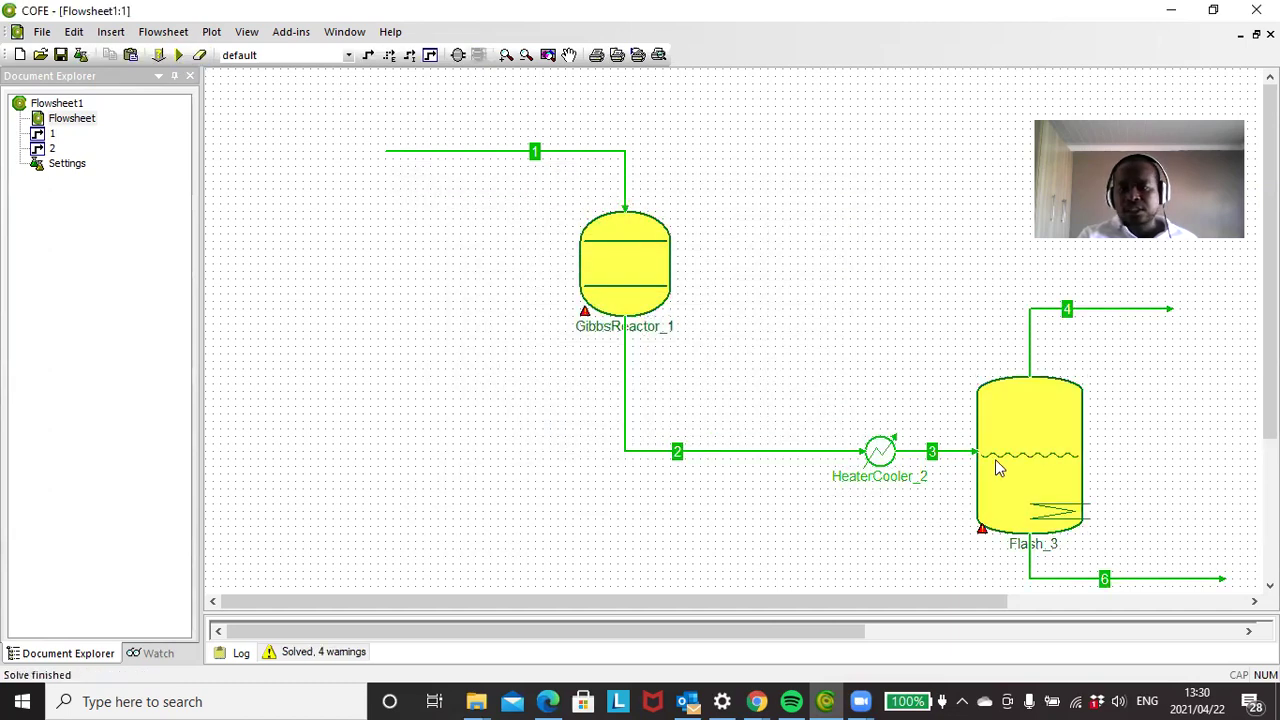
{"action": "mouse_move", "coordinate": [1090, 455]}
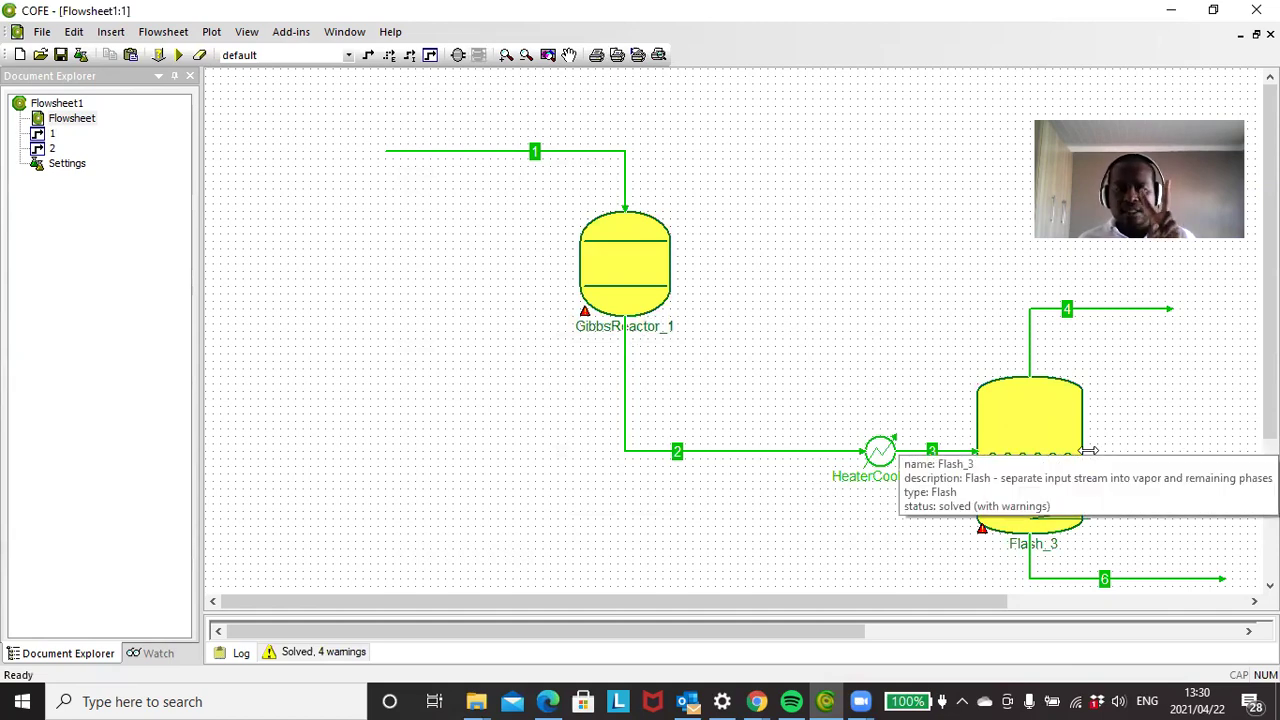
{"action": "double_click", "coordinate": [742, 456]}
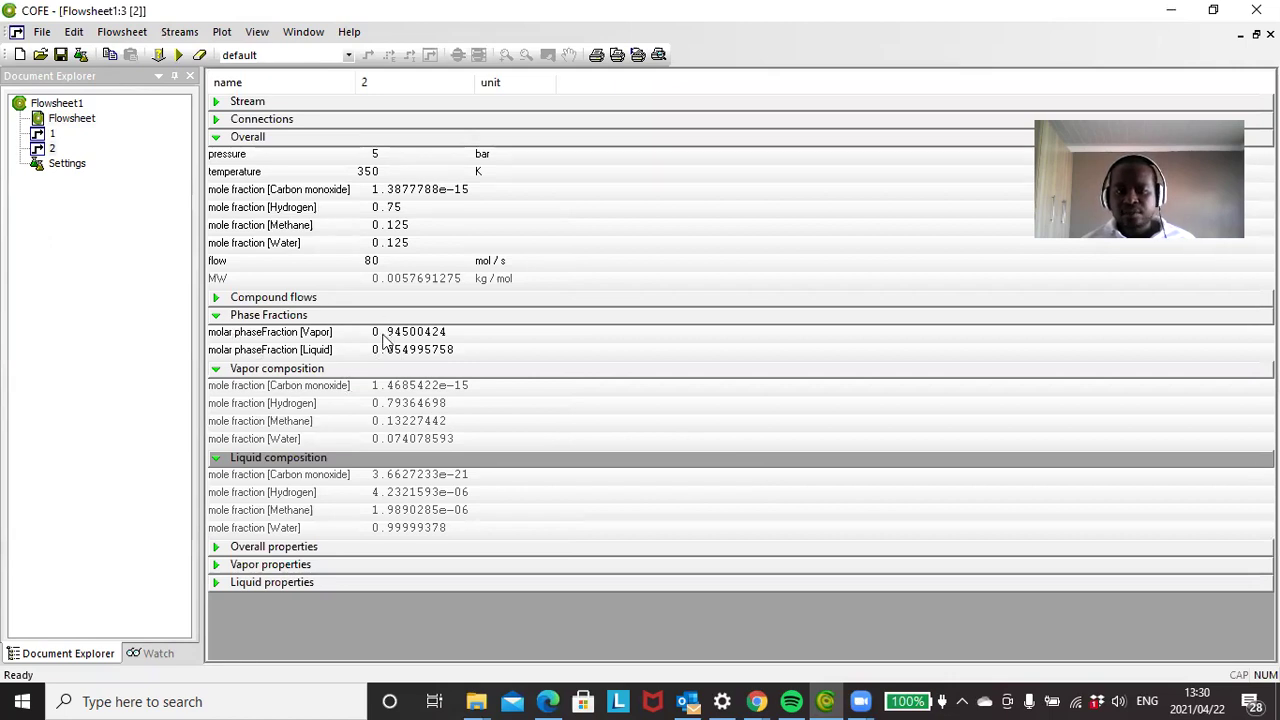
{"action": "double_click", "coordinate": [60, 121]}
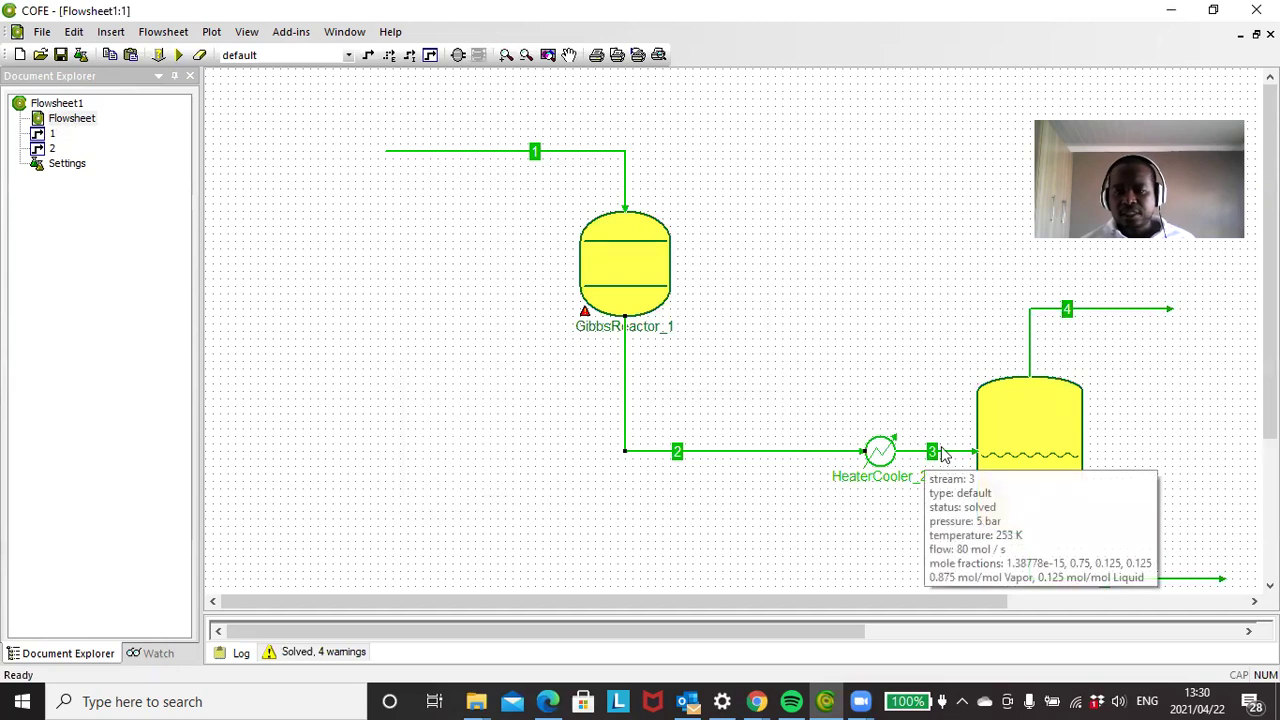
{"action": "double_click", "coordinate": [941, 453]}
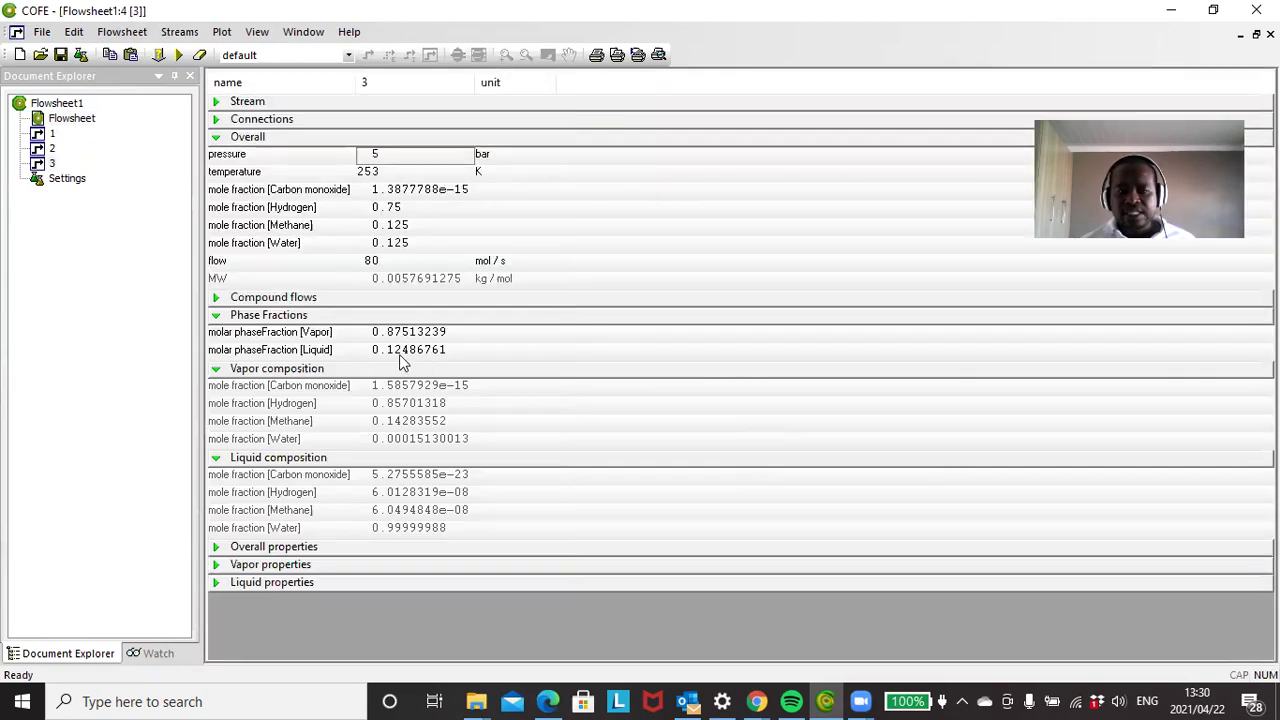
{"action": "double_click", "coordinate": [62, 122]}
Step: Check liquid stream 6 (nearly pure water) and vapour stream 4 (70.01 mol/s, 0.857 hydrogen)
{"action": "double_click", "coordinate": [1143, 580]}
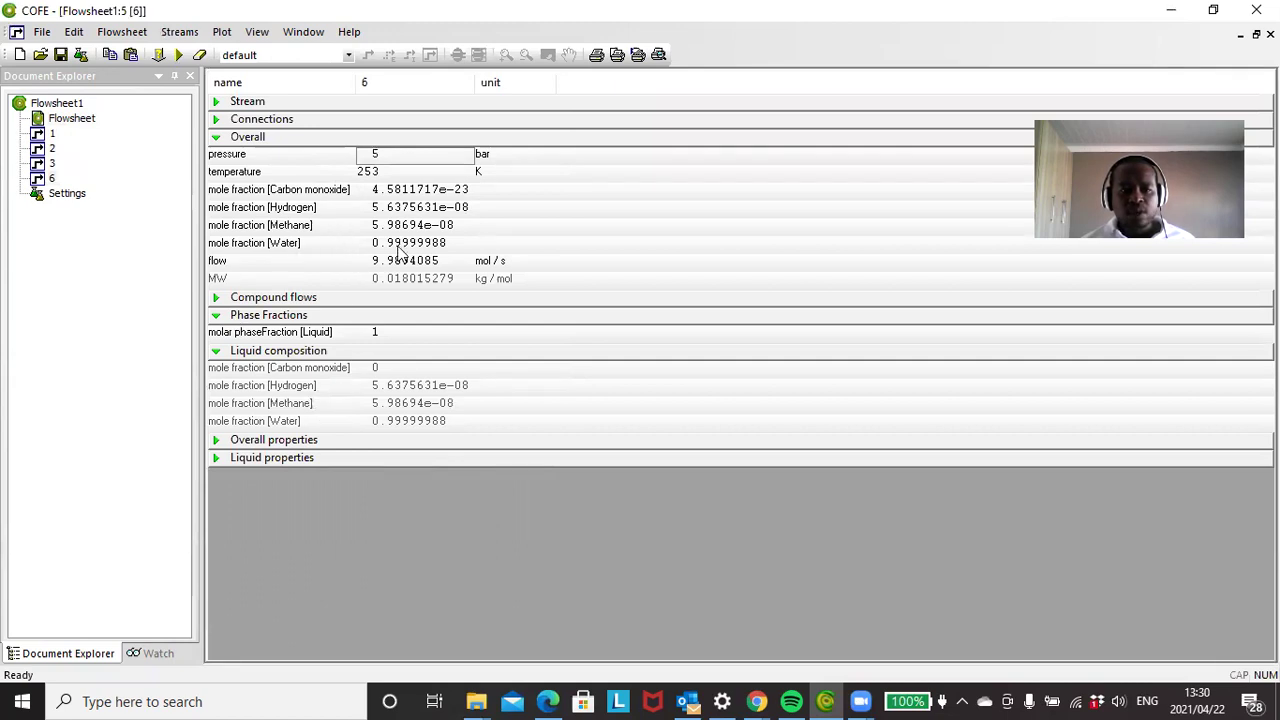
{"action": "double_click", "coordinate": [62, 120]}
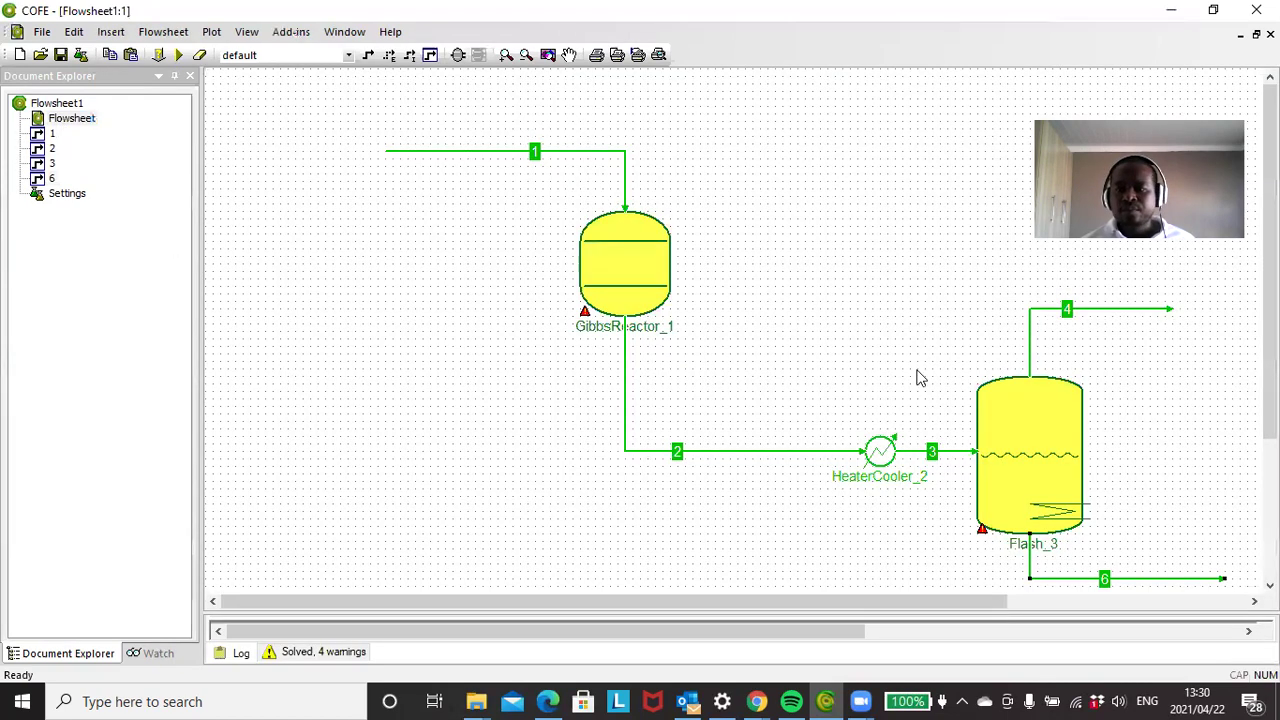
{"action": "double_click", "coordinate": [1133, 310]}
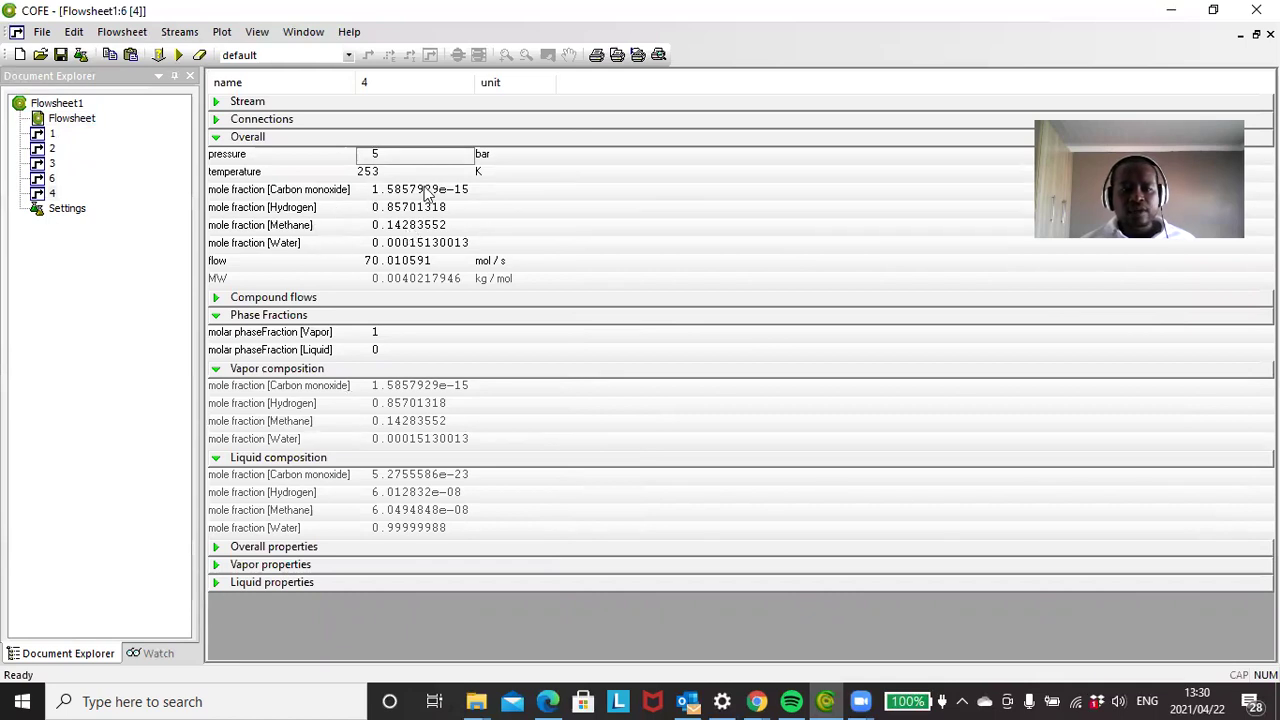
{"action": "double_click", "coordinate": [70, 120]}
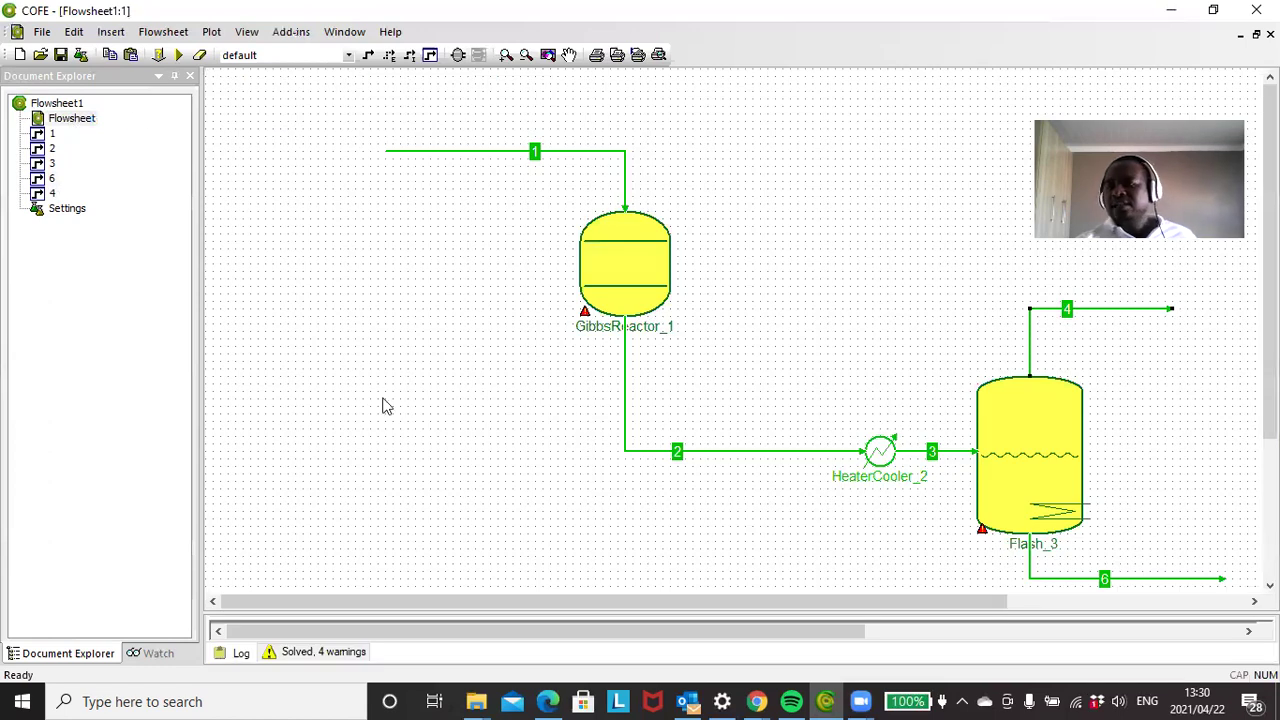